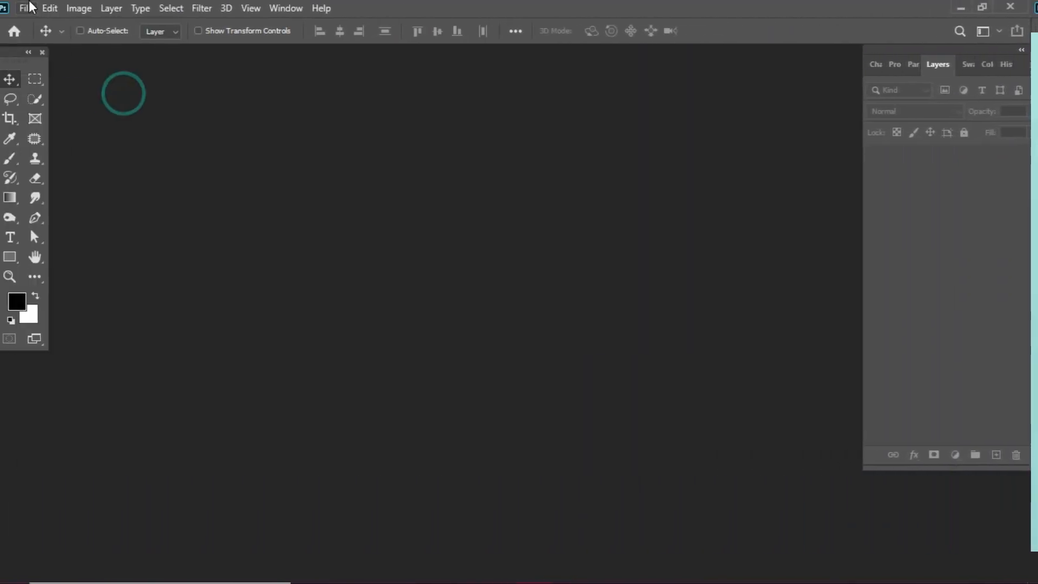
Bring up the File menu in the empty Photoshop workspace.
left_click(33, 8)
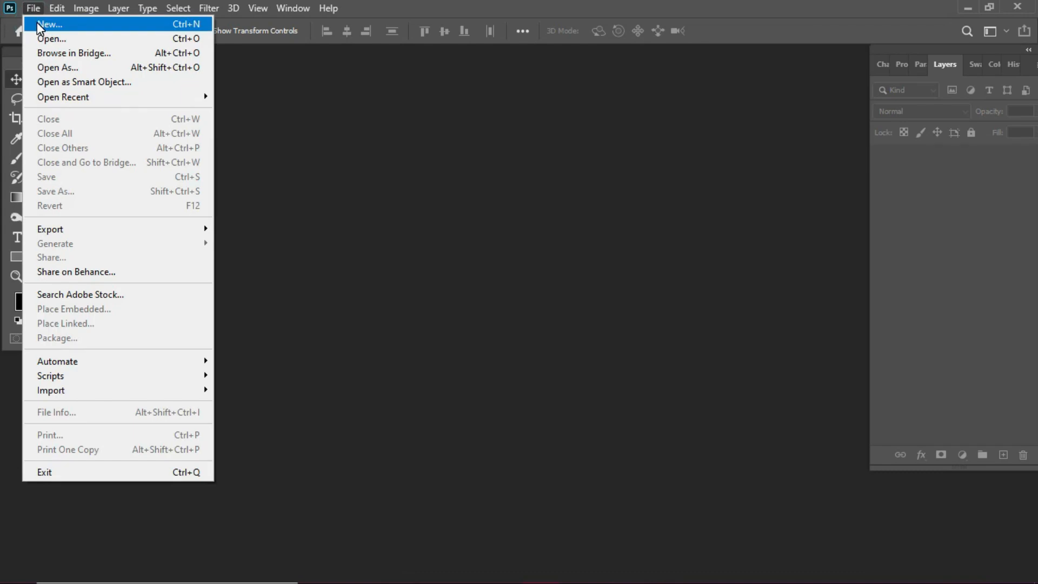
Open the rider photo and zoom in on the man's jacket.
left_click(41, 37)
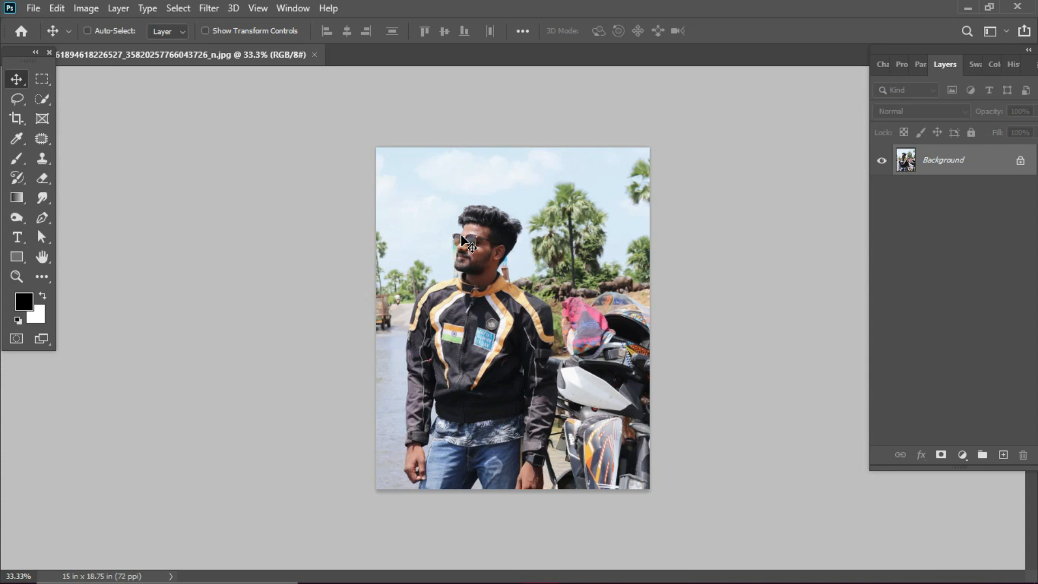
key("z")
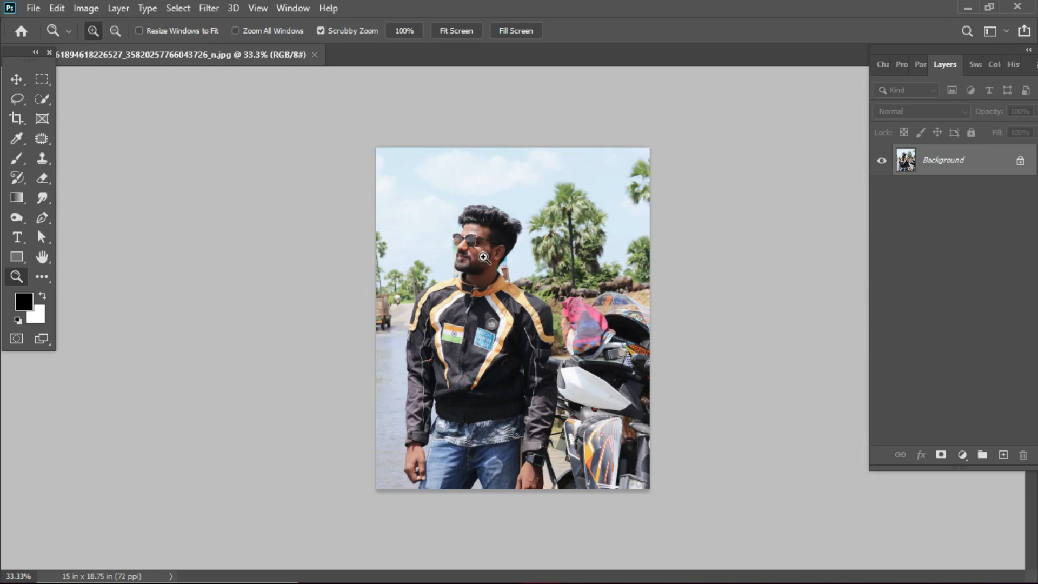
left_click(470, 246)
left_click_drag(506, 387, 551, 240)
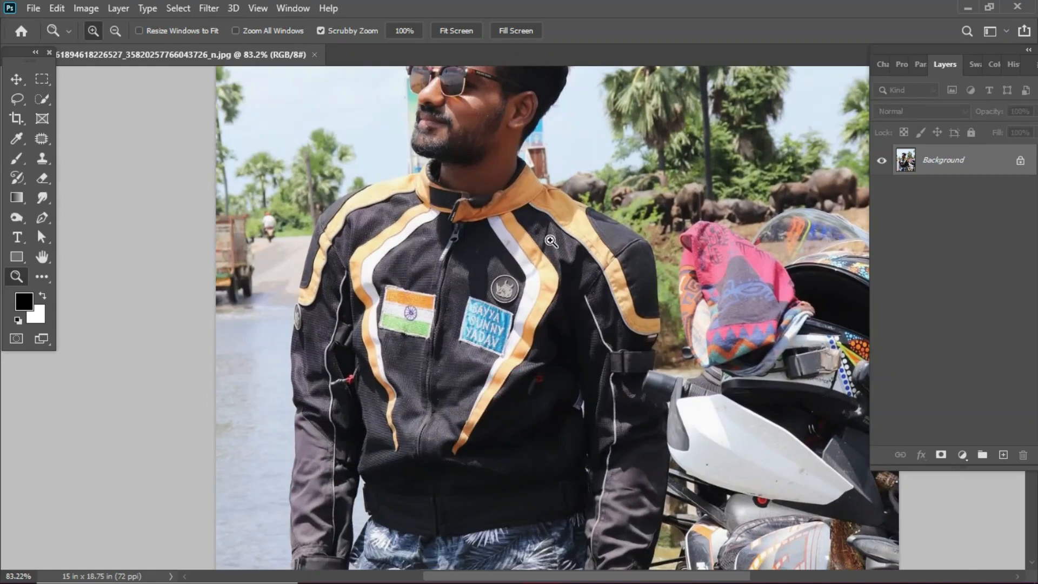
scroll(543, 242, "down", 3)
With the Pen tool, zoom closer on the hand and jeans and place the first anchor at the photo's bottom edge.
key("p")
scroll(514, 249, "down", 4)
key("ctrl+plus")
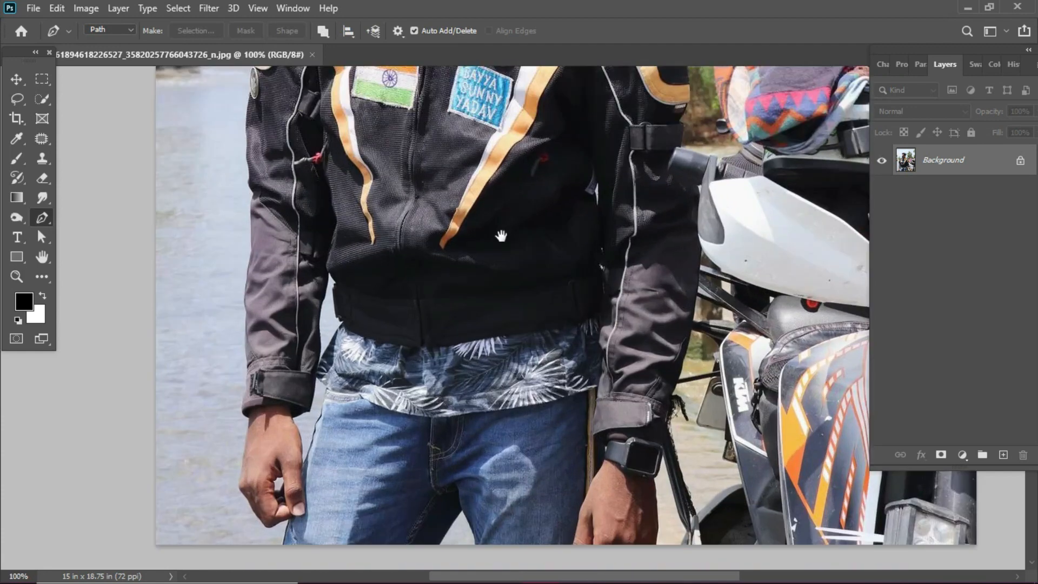
scroll(502, 270, "down", 5)
key("ctrl+plus")
scroll(551, 191, "up", 3)
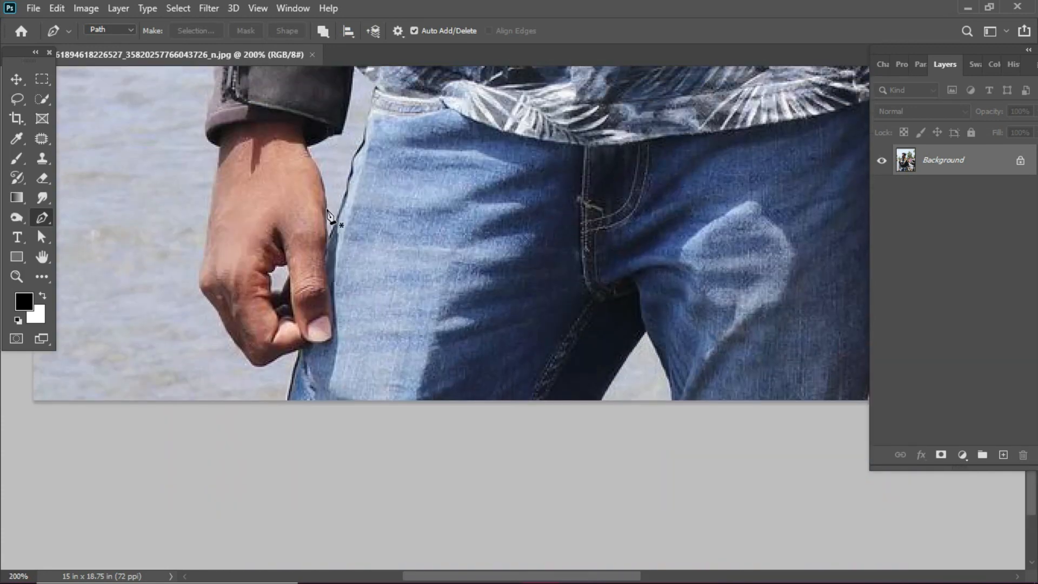
scroll(331, 216, "down", 3)
key("ctrl+plus")
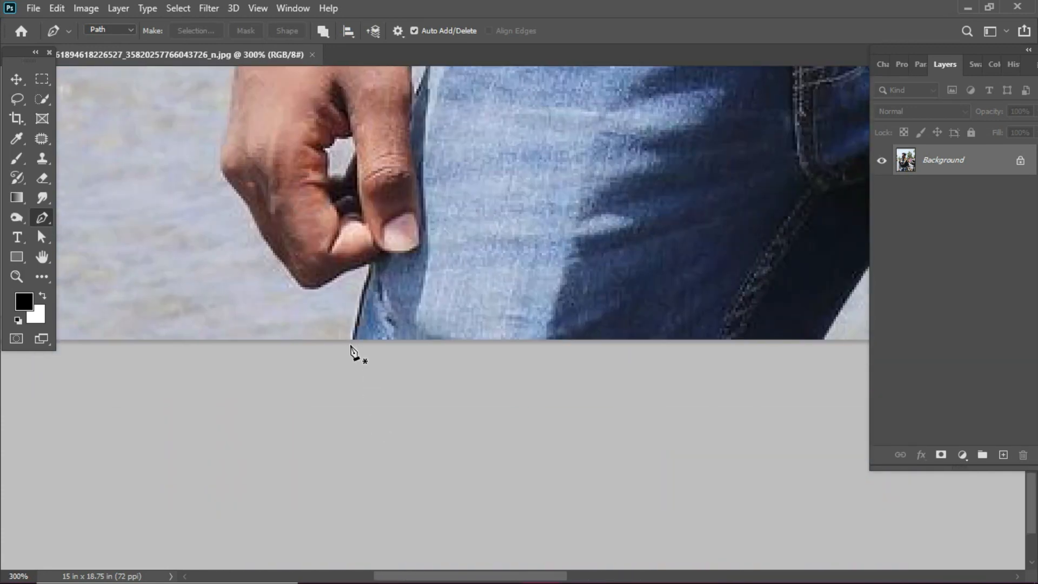
left_click(352, 342)
Start the Pen path at the jeans and trace up the hand, wrist and sleeve edge.
left_click(366, 281)
left_click_drag(291, 271, 276, 246)
left_click_drag(248, 207, 240, 194)
left_click_drag(220, 155, 221, 141)
left_click_drag(240, 93, 257, 304)
left_click_drag(256, 267, 260, 242)
left_click_drag(268, 179, 269, 172)
left_click(269, 167)
left_click_drag(297, 175, 361, 383)
left_click_drag(308, 258, 290, 369)
left_click(282, 182)
left_click(280, 151)
left_click_drag(303, 157, 296, 350)
left_click_drag(280, 268, 284, 265)
left_click_drag(289, 205, 294, 193)
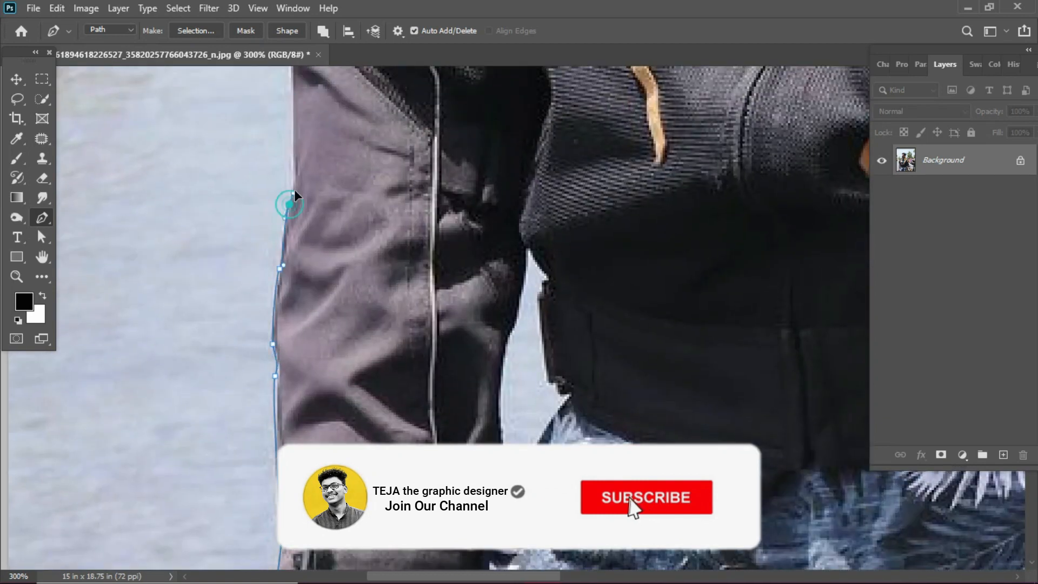
Continue the path along the jacket edge and up the sleeve past the button.
left_click(292, 139)
left_click_drag(294, 118, 305, 381)
left_click_drag(296, 292, 301, 285)
left_click(295, 210)
left_click_drag(293, 146, 318, 347)
left_click(309, 331)
left_click_drag(312, 191, 314, 166)
left_click_drag(325, 134, 319, 278)
left_click(307, 334, "alt")
left_click_drag(324, 241, 309, 382)
left_click(300, 396, "alt")
left_click_drag(353, 165, 330, 230)
left_click(275, 349, "alt")
Trace over the shoulder, collar, under the chin and around the beard to the moustache.
left_click_drag(340, 219, 249, 266)
left_click_drag(388, 197, 315, 260)
left_click_drag(399, 233, 359, 356)
left_click(425, 229)
left_click_drag(395, 305, 423, 289)
left_click(395, 305, "alt")
left_click_drag(339, 227, 382, 357)
left_click_drag(369, 361, 376, 297)
left_click(369, 361, "alt")
left_click(381, 312)
left_click_drag(387, 257, 371, 373)
left_click(374, 373)
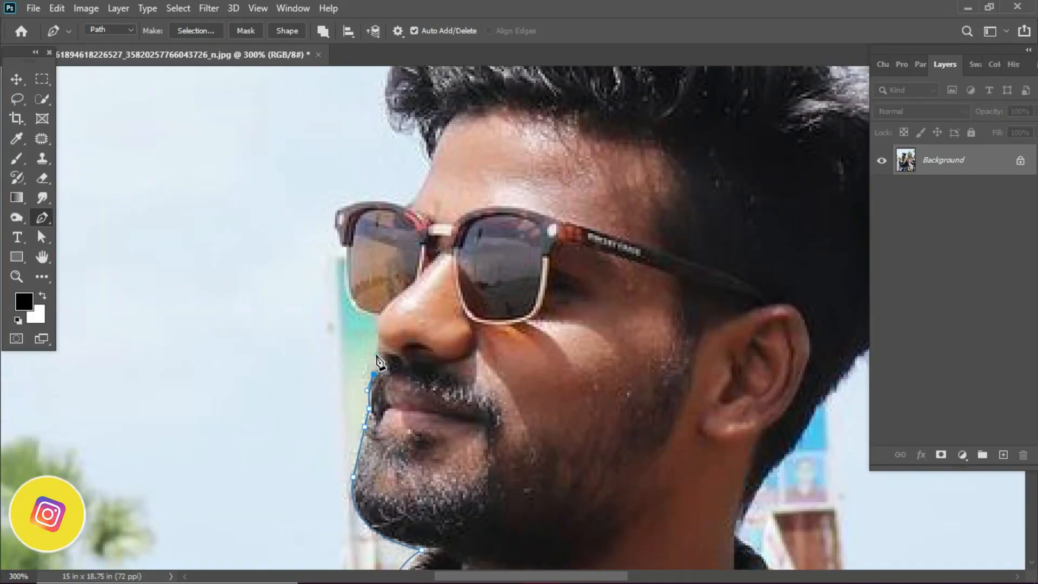
Zoom in and trace past the nose, around the sunglasses lens, up to the hairline.
key("ctrl+plus")
left_click(330, 381)
left_click_drag(336, 317, 386, 442)
left_click(336, 317, "alt")
left_click_drag(335, 342, 352, 238)
left_click(335, 342, "alt")
left_click(330, 342)
left_click(324, 321)
left_click(320, 297)
left_click_drag(408, 287, 464, 303)
left_click(408, 288, "alt")
left_click_drag(436, 360, 366, 475)
left_click_drag(378, 345, 397, 391)
left_click(378, 345, "alt")
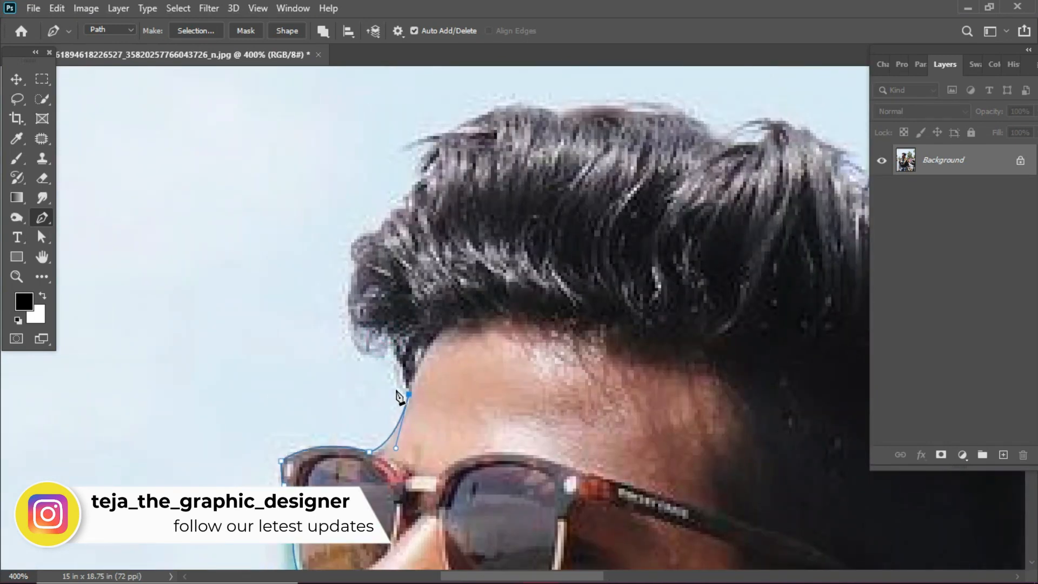
key("ctrl+minus")
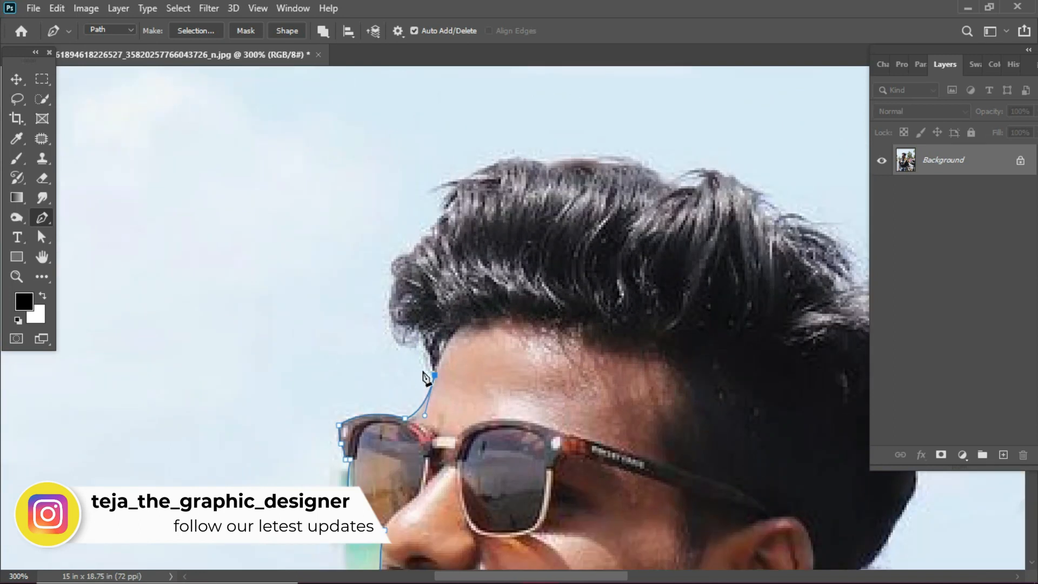
Curve the path around the side, top and back of the hair, then down the neck.
left_click_drag(393, 351, 384, 343)
left_click_drag(369, 311, 395, 230)
left_click_drag(419, 214, 434, 174)
left_click_drag(502, 142, 517, 142)
left_click_drag(562, 143, 583, 141)
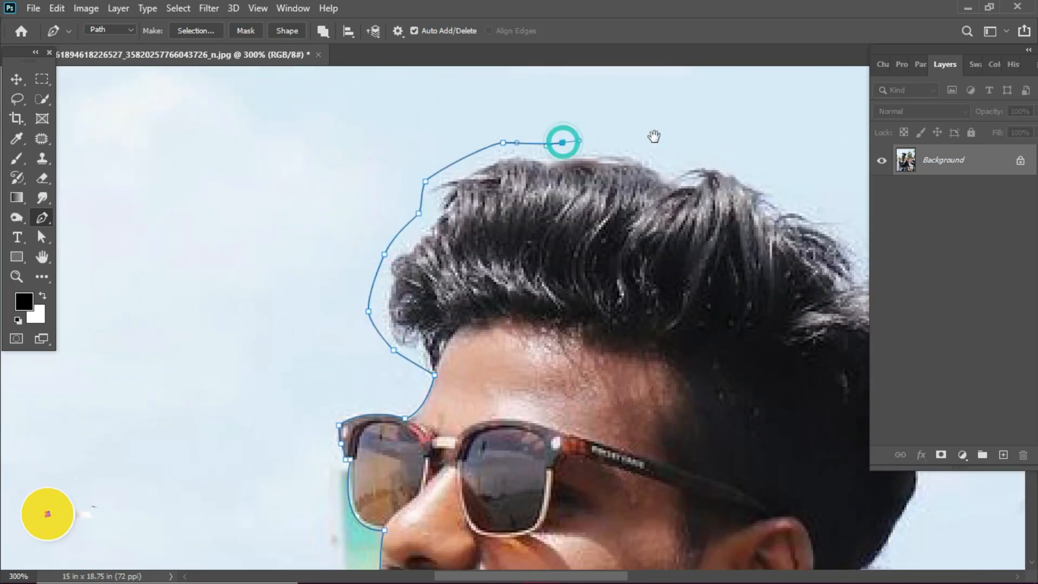
left_click_drag(500, 133, 508, 138)
left_click_drag(670, 356, 659, 365)
left_click_drag(623, 424, 559, 258)
left_click_drag(545, 286, 539, 296)
left_click_drag(519, 328, 510, 335)
left_click_drag(482, 369, 477, 375)
left_click_drag(466, 325, 461, 335)
left_click_drag(435, 373, 431, 380)
left_click_drag(408, 401, 226, 186)
Trace from the collar over the far shoulder and down the sleeve around the strap.
left_click(249, 219)
left_click_drag(301, 277, 316, 290)
left_click_drag(391, 321, 253, 94)
left_click_drag(303, 118, 324, 126)
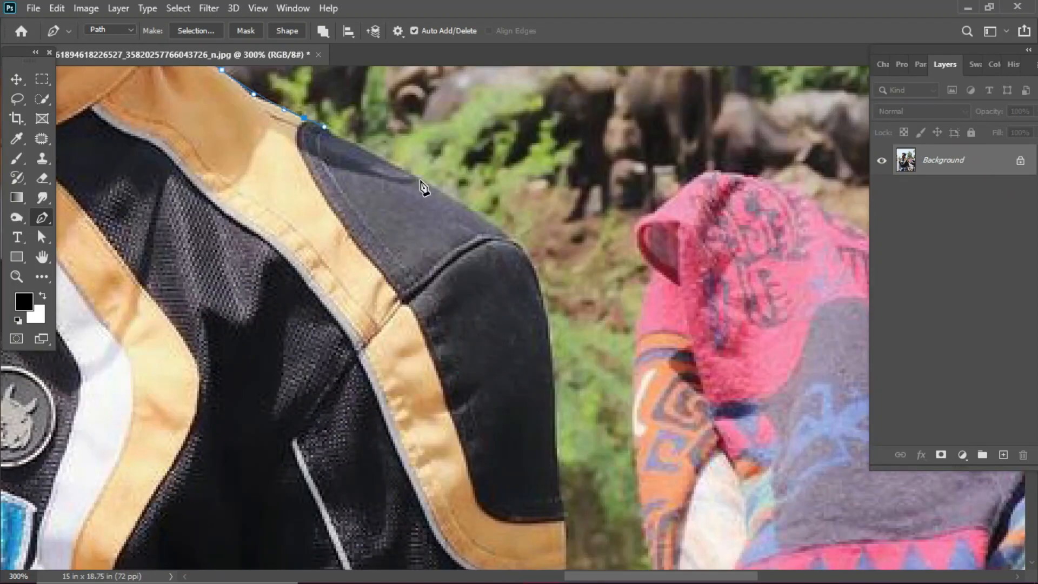
left_click_drag(421, 181, 450, 198)
left_click_drag(459, 216, 419, 148)
left_click_drag(510, 270, 514, 306)
left_click_drag(549, 382, 533, 239)
left_click_drag(503, 271, 506, 301)
left_click_drag(500, 375, 469, 250)
left_click(449, 251)
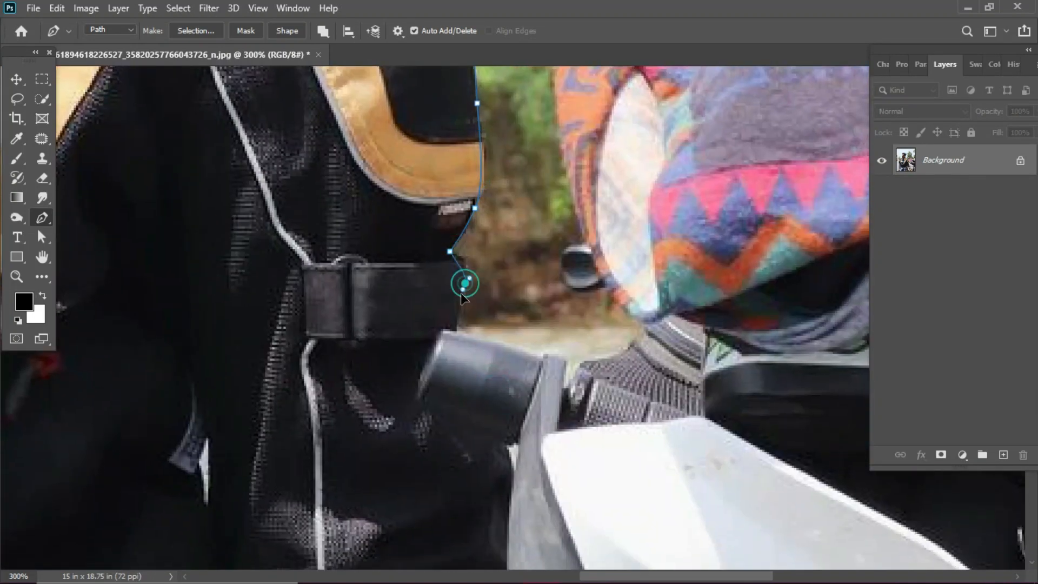
left_click(464, 284)
left_click(455, 327)
left_click_drag(513, 496, 452, 364)
Continue the outline down the arm and sleeve to the cuff.
left_click_drag(432, 255, 435, 268)
left_click_drag(441, 292, 447, 301)
left_click(450, 326)
left_click_drag(456, 492, 464, 370)
left_click_drag(478, 560, 468, 371)
left_click_drag(439, 216, 425, 293)
left_click_drag(414, 378, 401, 407)
left_click_drag(371, 499, 354, 211)
left_click_drag(374, 173, 367, 198)
left_click_drag(353, 229, 349, 238)
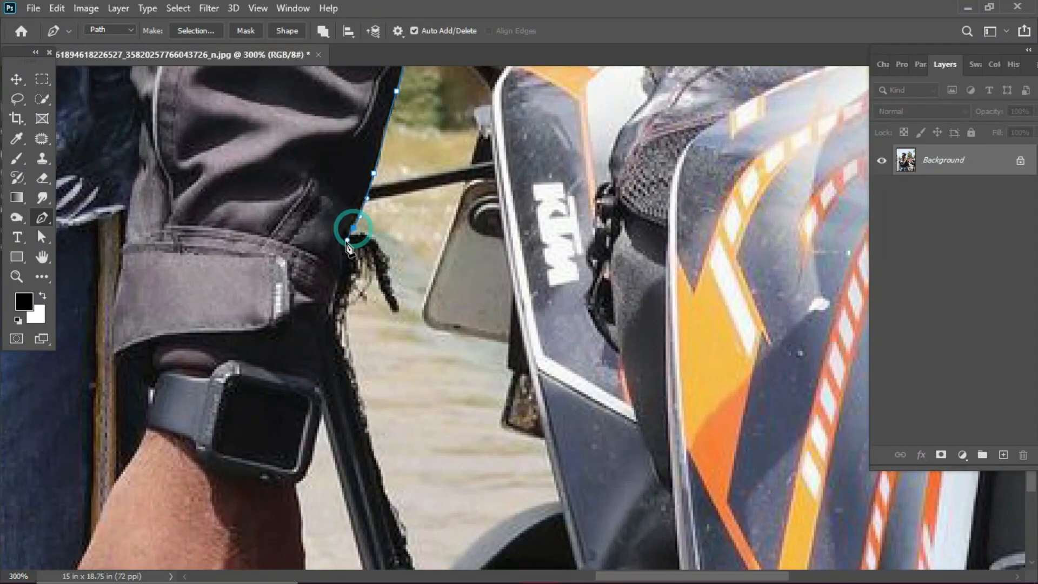
left_click_drag(327, 306, 325, 320)
left_click_drag(356, 479, 357, 287)
Trace along the cuff and watch corner onto the hand edge, undoing a misplaced point.
key("ctrl+minus")
left_click_drag(479, 254, 490, 272)
key("ctrl+plus")
left_click_drag(327, 172, 324, 186)
left_click_drag(297, 283, 288, 287)
left_click(297, 283, "alt")
left_click_drag(302, 379, 304, 397)
left_click_drag(314, 350, 402, 169)
key("ctrl+z")
Trace down the hand, along the photo's bottom edge, and around the gap between the legs.
left_click_drag(408, 260, 409, 289)
left_click_drag(405, 324, 403, 349)
left_click_drag(353, 364, 754, 366)
left_click(259, 324)
left_click_drag(260, 294, 238, 242)
left_click_drag(225, 219, 206, 204)
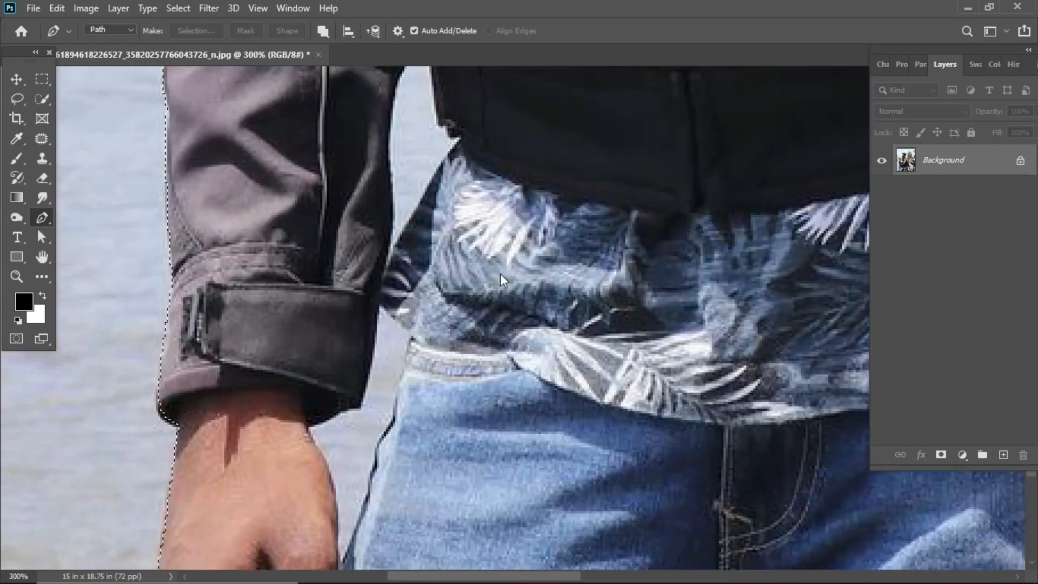
Trace from the near cuff up the inner sleeve to the armpit and down the jacket hem.
left_click(358, 320)
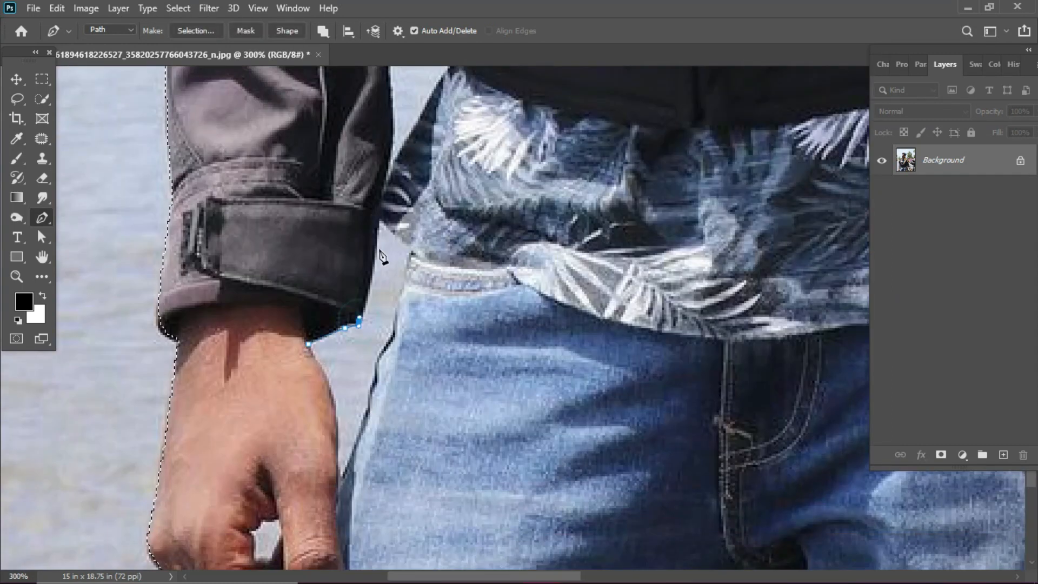
left_click(377, 237)
left_click(384, 189)
left_click_drag(395, 87, 391, 241)
left_click_drag(386, 303, 382, 264)
left_click(414, 125)
left_click(434, 152)
left_click_drag(394, 212, 425, 178)
left_click(433, 259)
left_click(452, 273)
Finish the path down the shirt and jeans edges and convert it to a selection.
left_click(407, 352)
left_click(387, 398)
left_click_drag(385, 405, 387, 180)
left_click(381, 212)
left_click(402, 239)
left_click(400, 273)
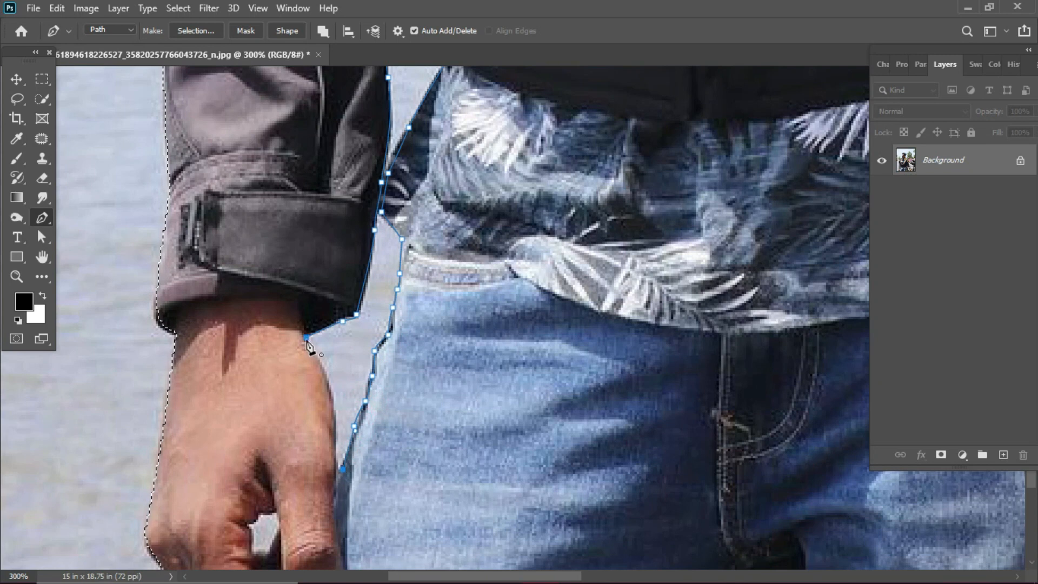
key("ctrl+1")
Add a layer mask from the selection so the man sits alone on transparency.
key("v")
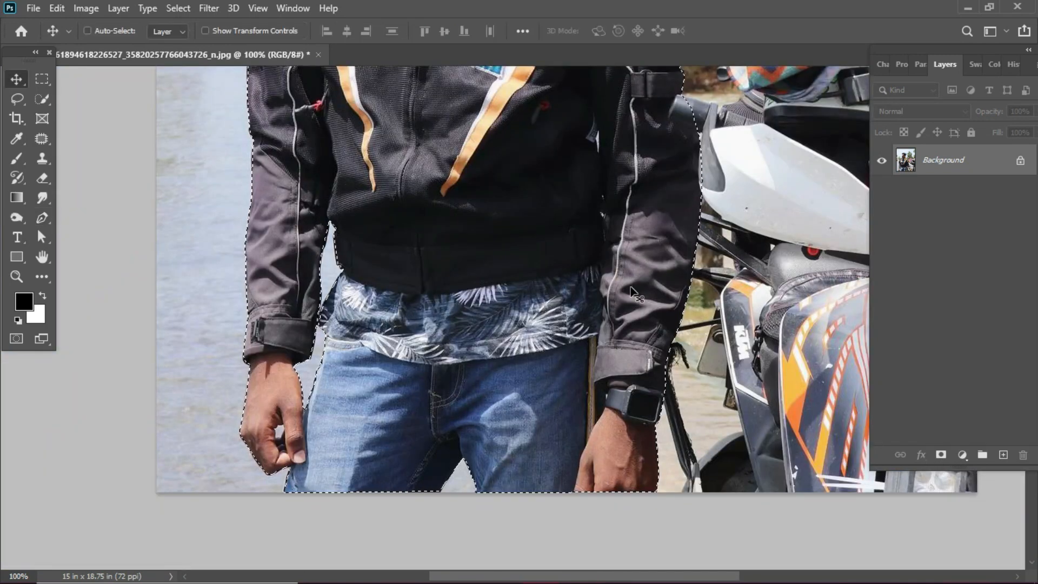
key("ctrl+minus")
scroll(628, 285, "up", 4)
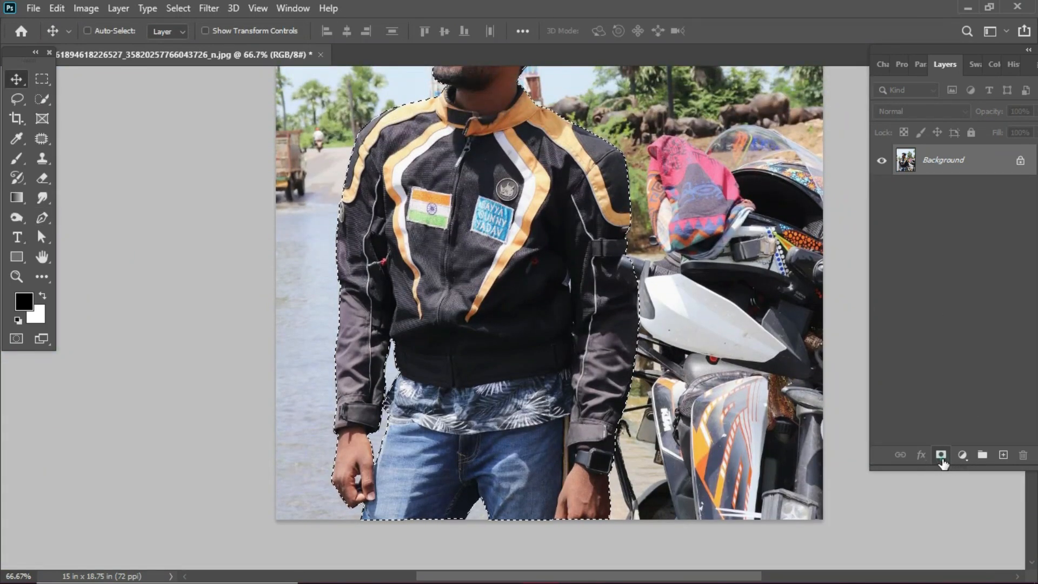
left_click(941, 455)
key("ctrl+minus")
key("ctrl+plus")
key("ctrl+plus")
key("ctrl+plus")
scroll(352, 91, "up", 2)
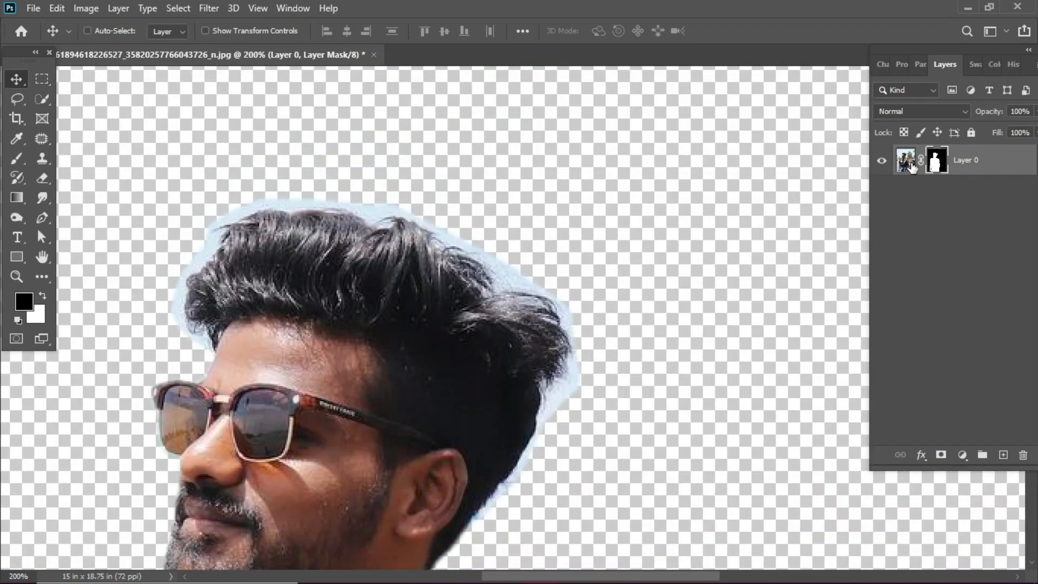
In Select and Mask, brush away the pale fringe along the top of the hair.
left_click(189, 8)
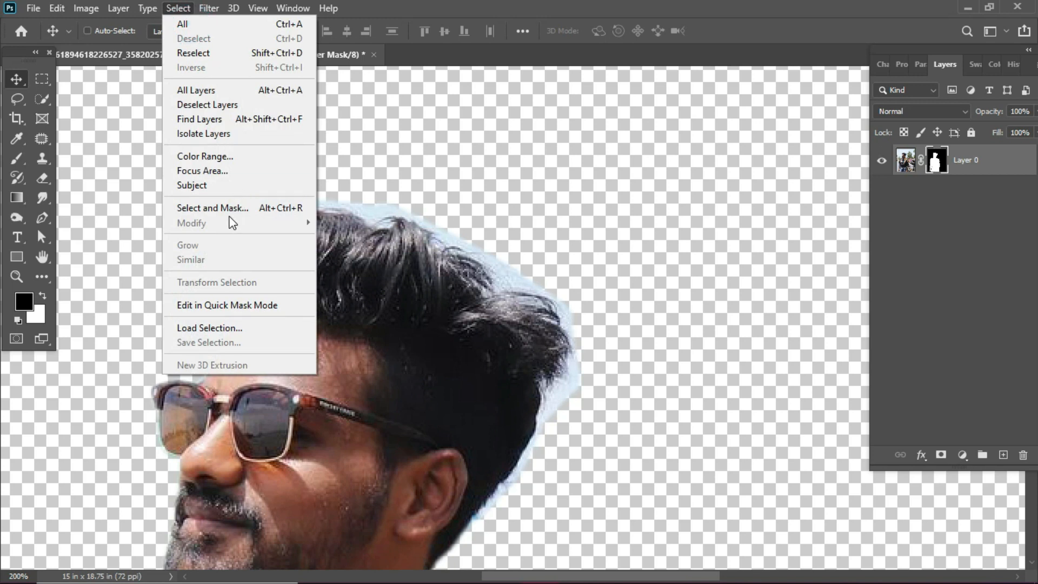
left_click(252, 206)
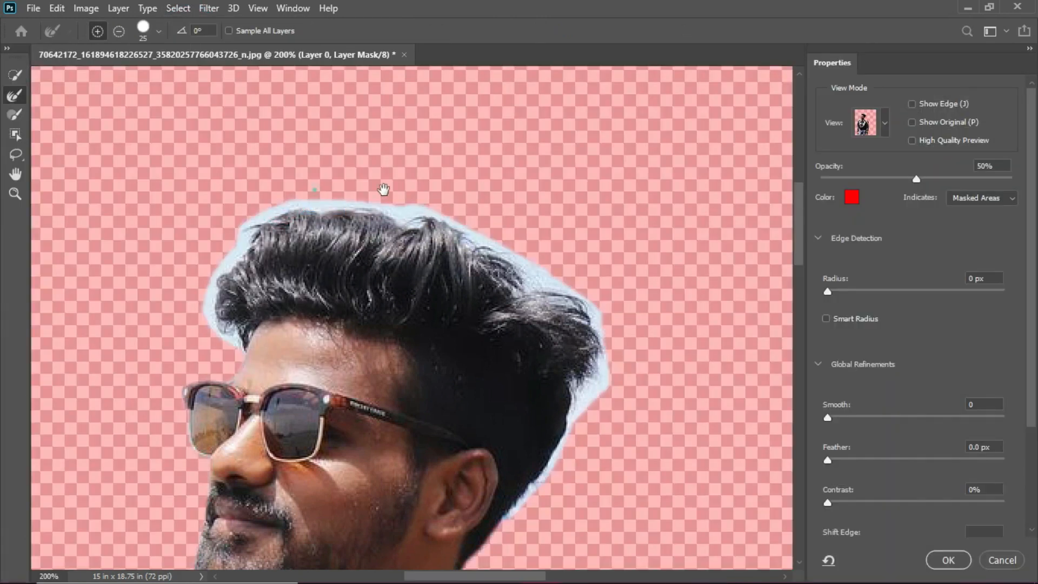
left_click_drag(324, 189, 458, 190)
key("ctrl+plus")
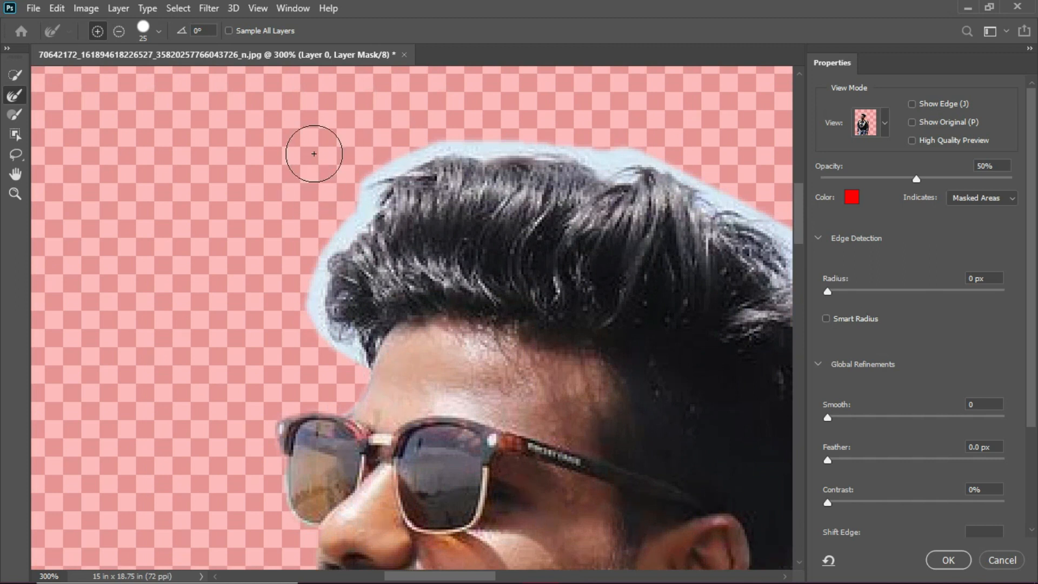
key("bracketleft")
key("bracketleft")
key("bracketleft")
key("bracketleft")
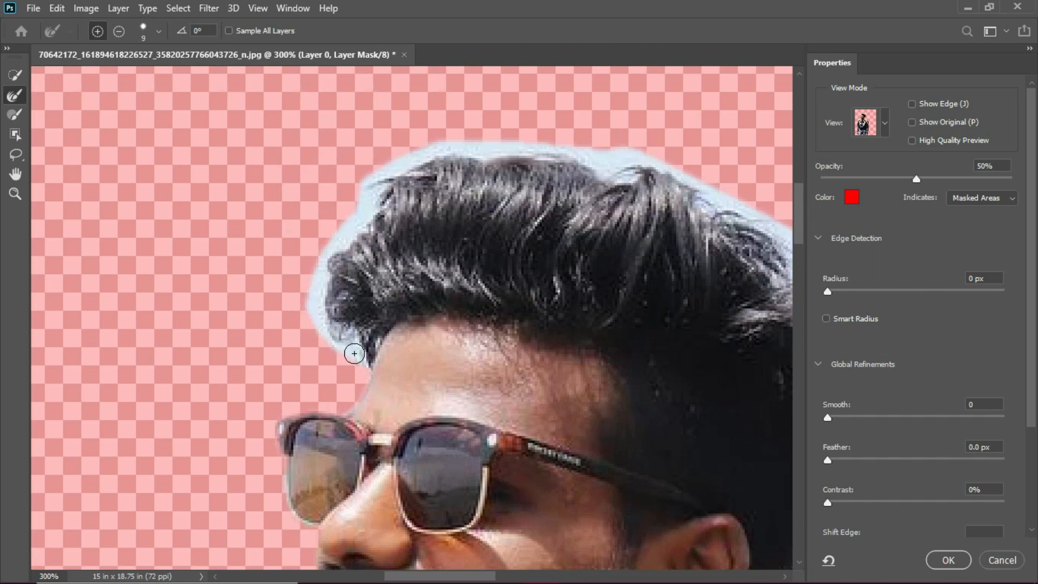
mouse_move(354, 353)
left_mouse_down()
mouse_move(342, 339)
mouse_move(424, 155)
mouse_move(553, 135)
mouse_move(622, 162)
left_mouse_up()
key("space")
mouse_move(544, 155)
left_mouse_down()
mouse_move(433, 130)
mouse_move(334, 126)
left_mouse_up()
mouse_move(382, 128)
left_mouse_down()
mouse_move(420, 121)
mouse_move(656, 228)
mouse_move(680, 263)
left_mouse_up()
Clean the fringe down the back of the hair and apply the refined edge to the mask.
key("space")
mouse_move(680, 264)
left_mouse_down()
mouse_move(634, 145)
mouse_move(658, 211)
mouse_move(606, 327)
left_mouse_up()
key("space")
mouse_move(631, 361)
left_mouse_down()
mouse_move(640, 175)
mouse_move(516, 278)
left_mouse_up()
key("space")
left_click_drag(620, 185, 630, 443)
key("ctrl+minus")
key("space")
left_click_drag(366, 151, 526, 192)
key("space")
left_click_drag(431, 267, 414, 166)
key("ctrl+plus")
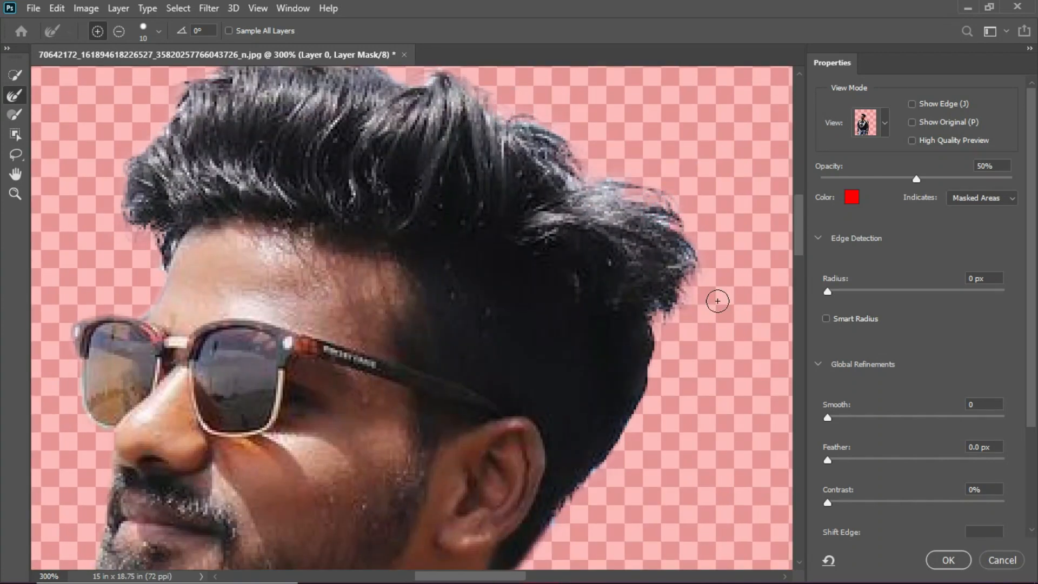
left_click(948, 560)
key("ctrl+1")
key("ctrl+0")
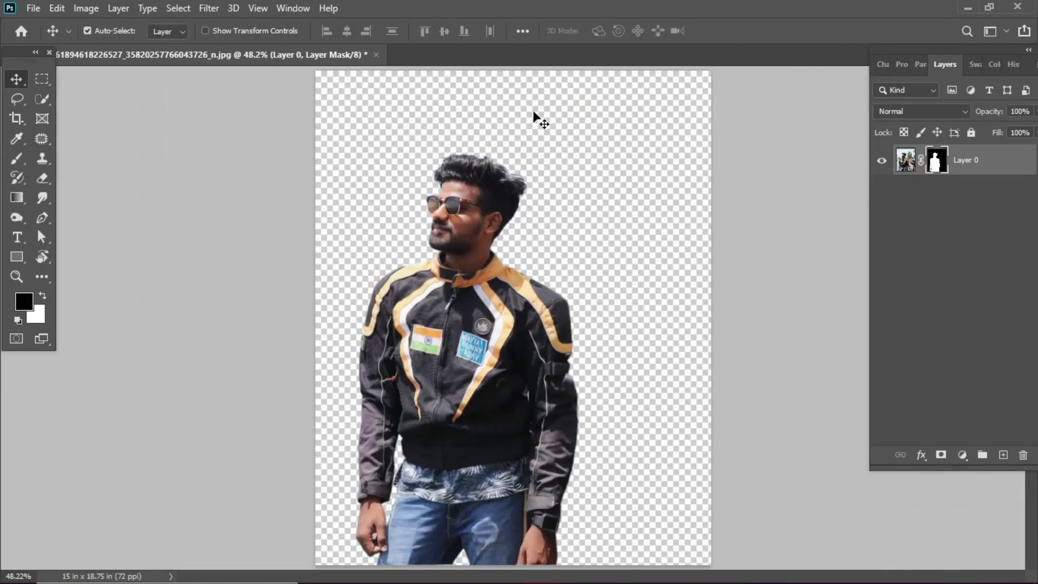
right_click(472, 221)
Target the cut-out Layer 0, undoing an accidental nudge.
left_click(482, 230)
left_click_drag(444, 259, 466, 265)
key("ctrl+z")
Create a new document 1000 px wide, 1200 px high at 300 ppi.
left_click(33, 8)
left_click(33, 31)
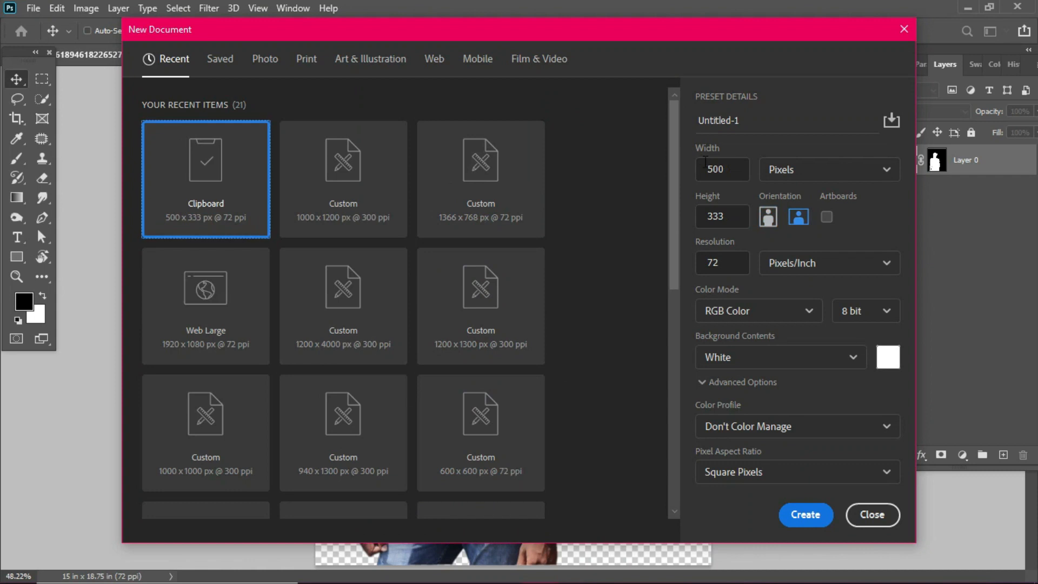
left_click(724, 161)
double_click(724, 170)
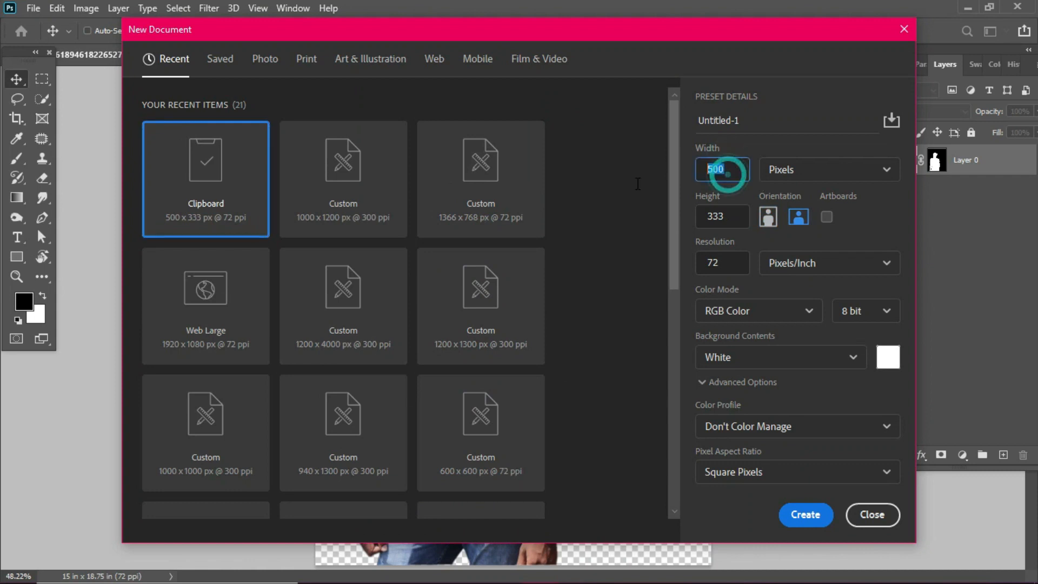
type("1000")
key("Tab")
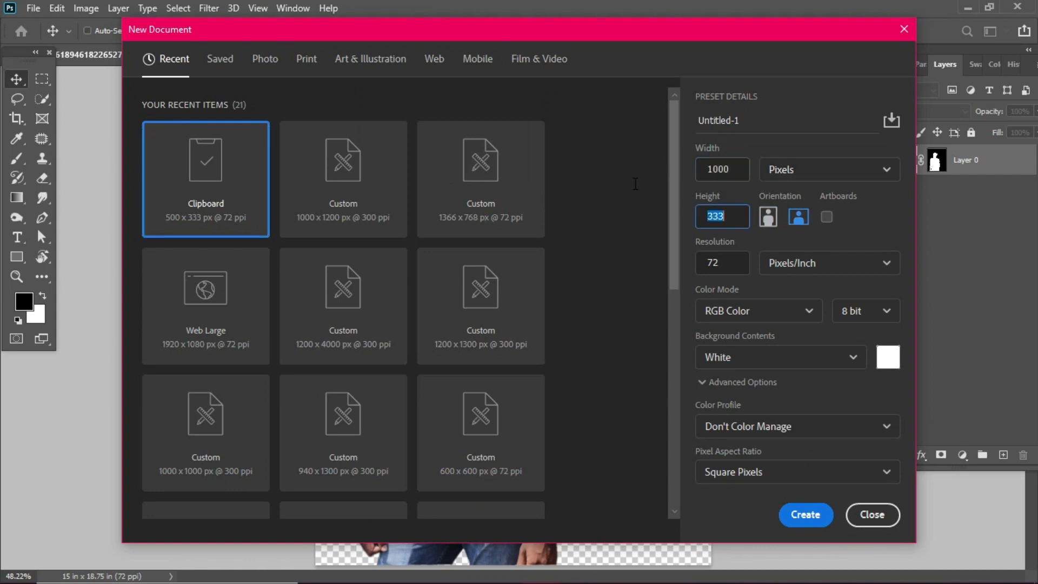
type("1200")
key("Tab")
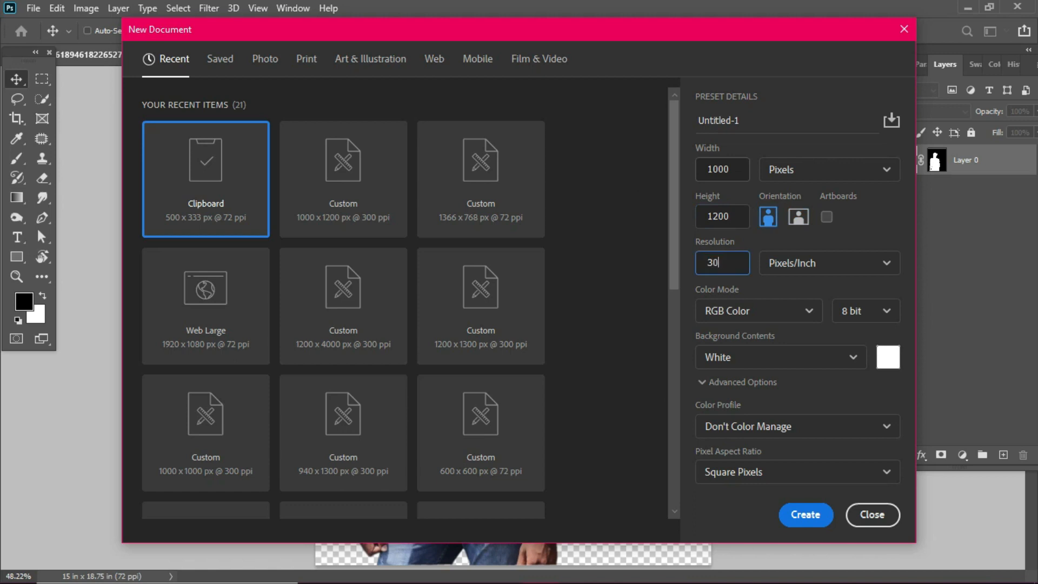
type("300")
key("Return")
left_click(552, 210)
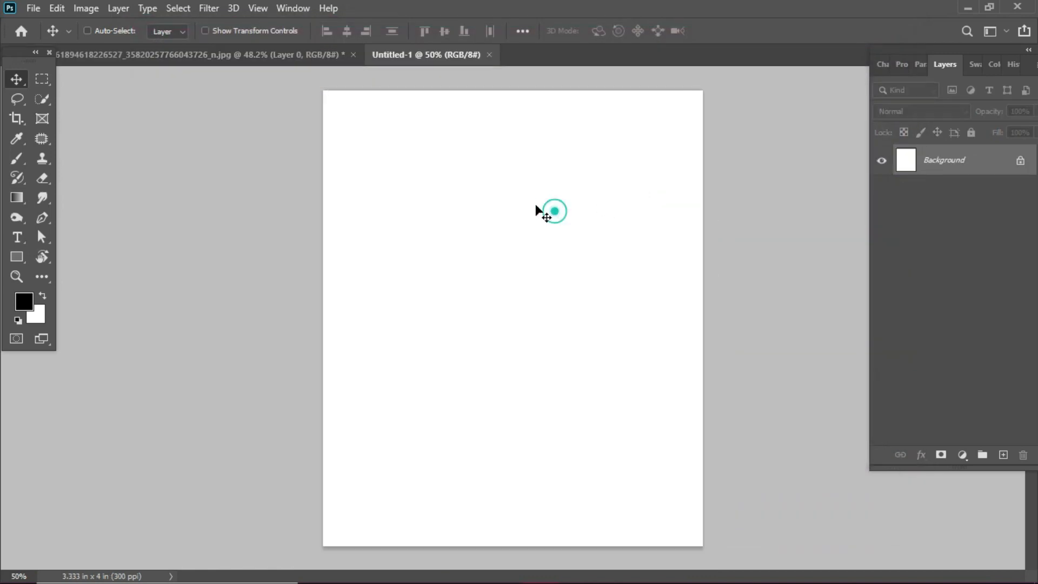
Bring the cut-out man into Untitled-1 and transform him to fill the page.
left_click(281, 60)
left_click_drag(485, 283, 586, 256)
key("ctrl+t")
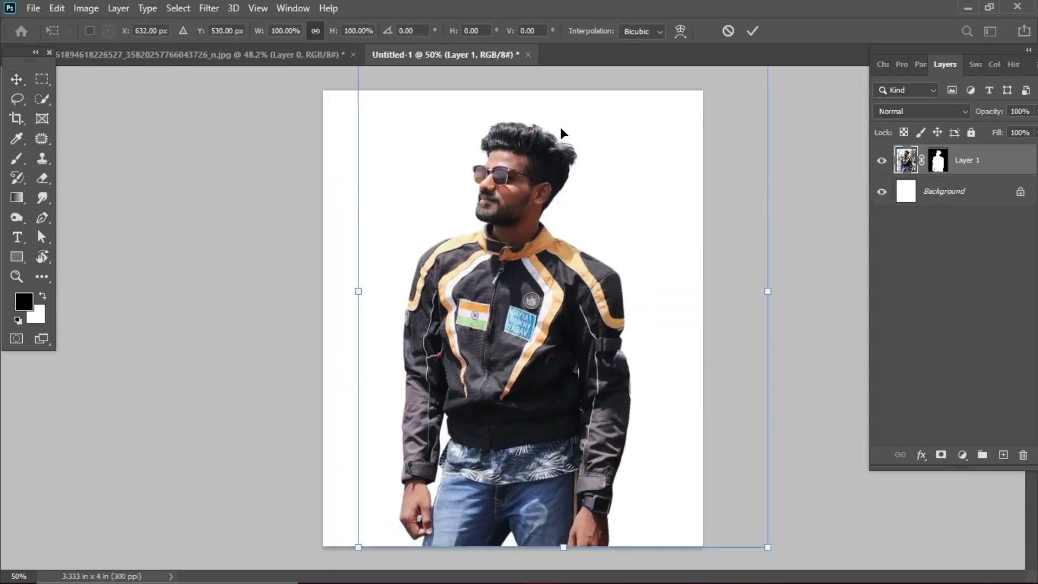
key("ctrl+minus")
key("ctrl+minus")
left_click_drag(517, 334, 510, 343)
key("Return")
key("ctrl+plus")
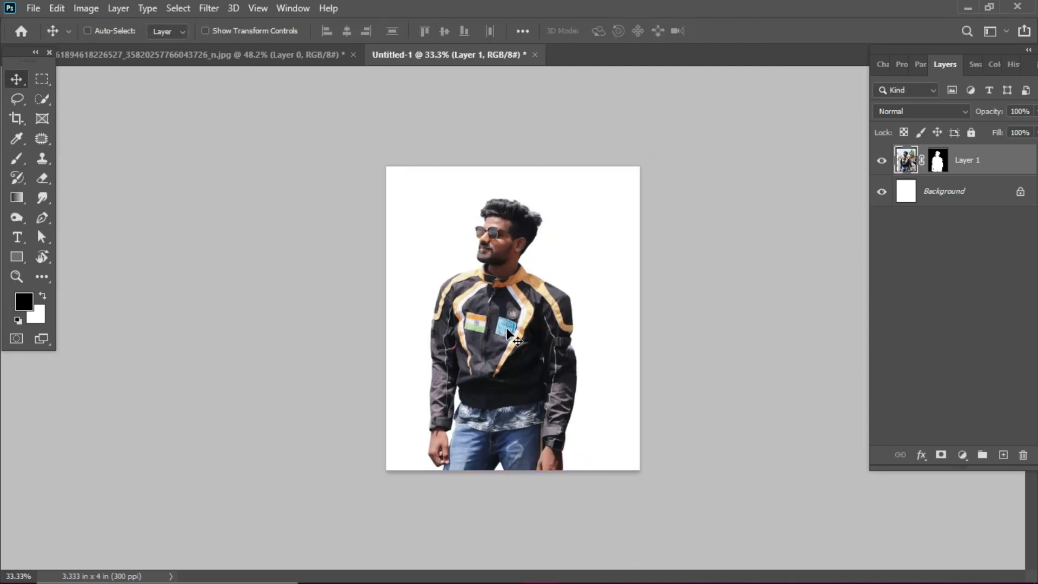
key("ctrl+plus")
Duplicate the man's layer as Layer 1 copy and apply its layer mask.
left_click_drag(613, 301, 603, 285, "alt")
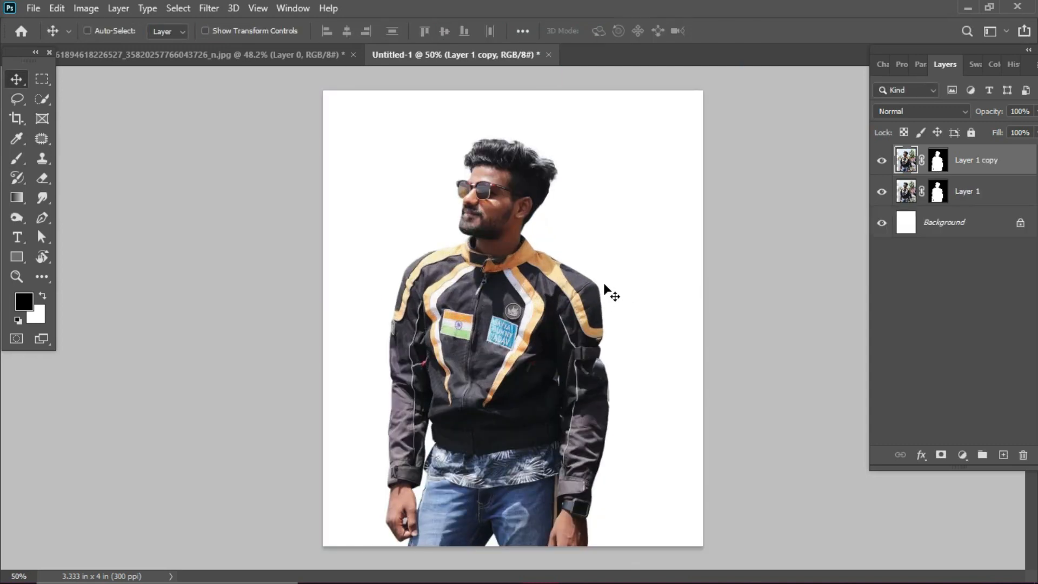
left_click(939, 161)
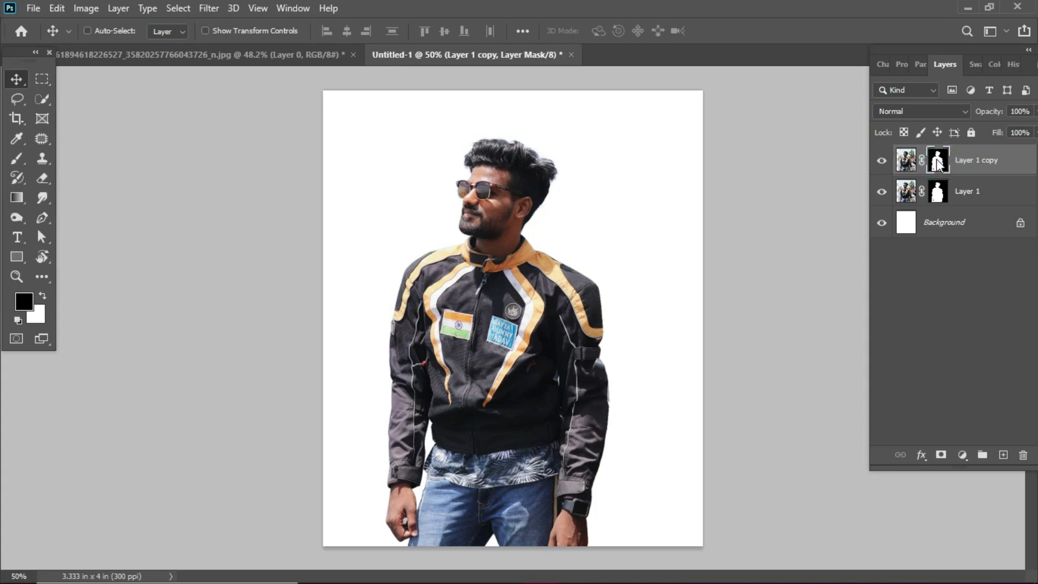
right_click(938, 161)
left_click(926, 202)
Move the man down about 87 px and hide the original Layer 1.
key("ctrl+plus")
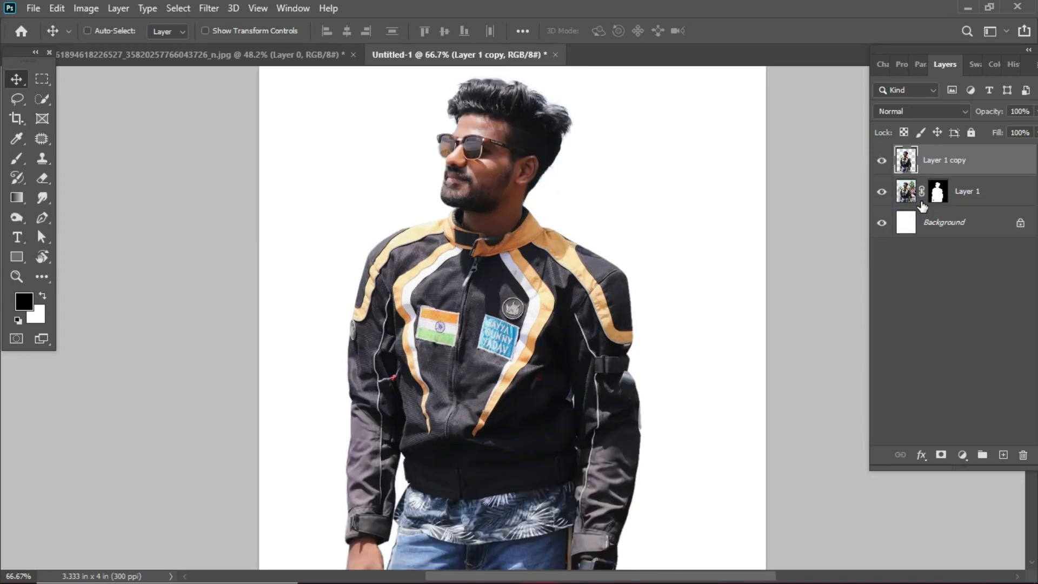
left_click_drag(771, 170, 748, 179)
left_click(881, 191)
key("ctrl+minus")
key("ctrl+plus")
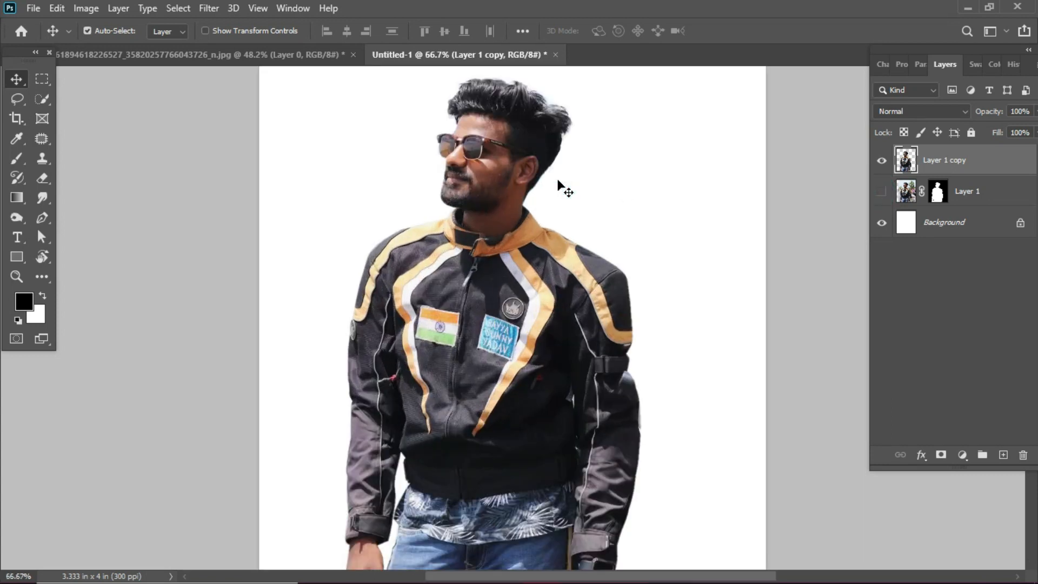
Add a Solid Color fill layer above Background using a pale pink sampled from the photo.
right_click(654, 169)
left_click(673, 178)
left_click(962, 455)
left_click(927, 193)
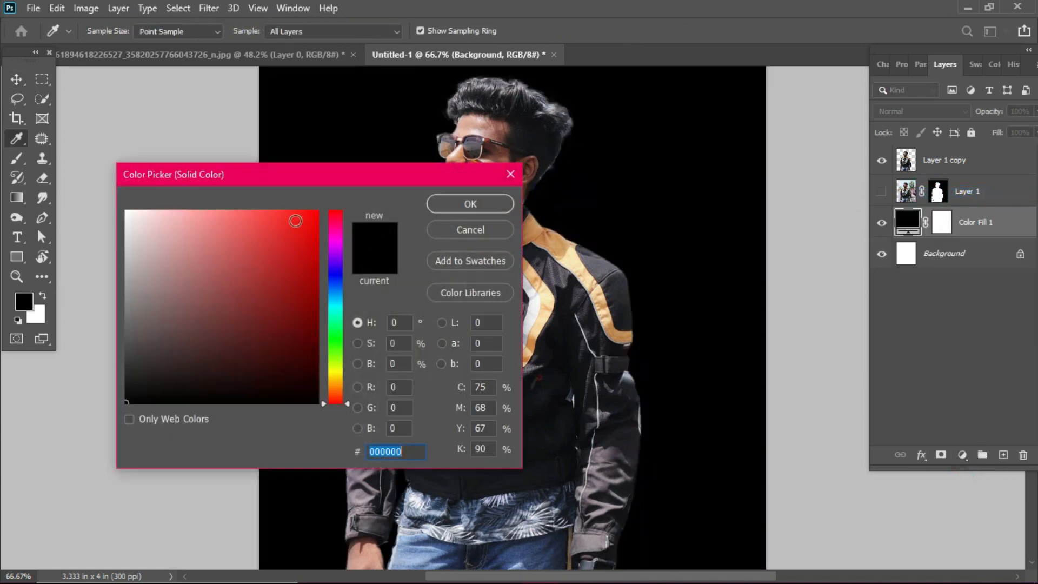
left_click(274, 230)
left_click(217, 238)
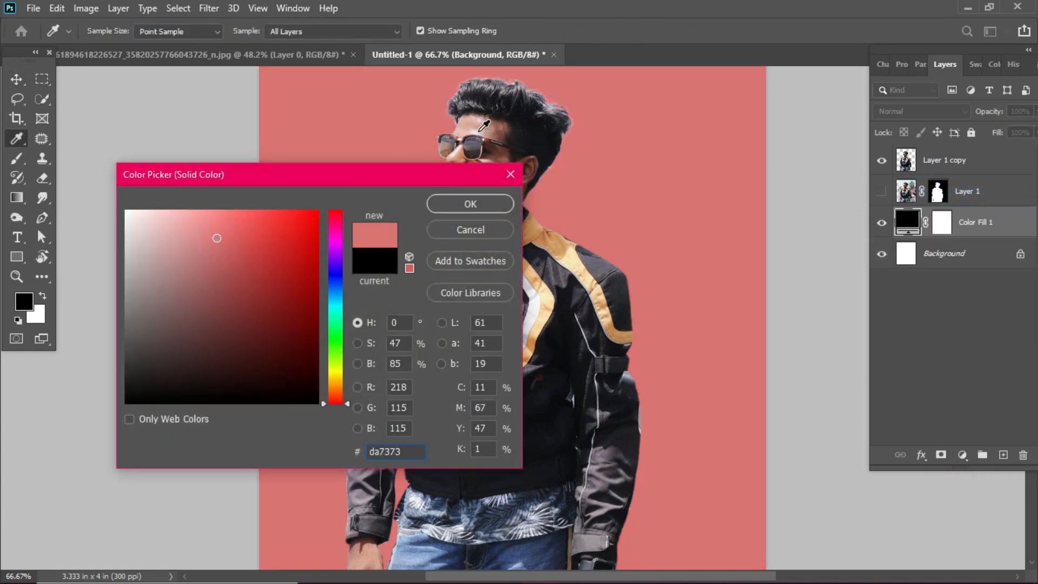
left_click(480, 132)
key("Return")
key("ctrl+plus")
scroll(479, 131, "up", 2)
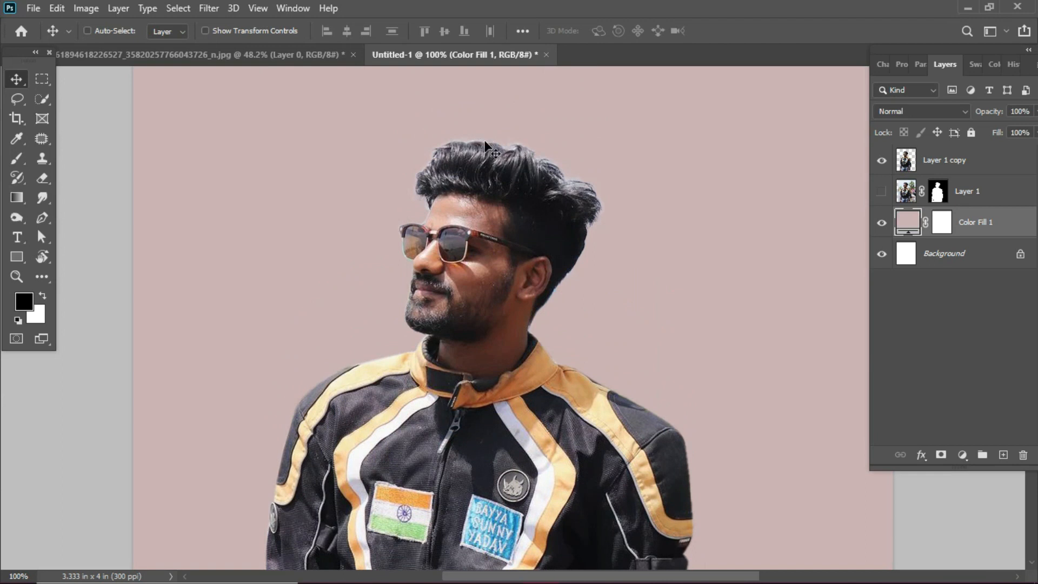
scroll(495, 148, "down", 2)
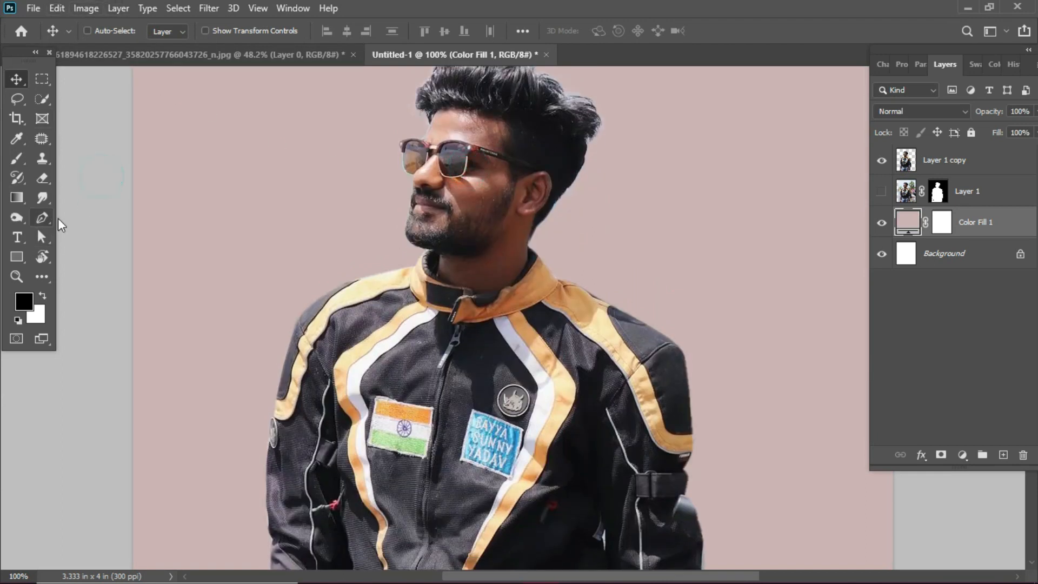
Select the Burn tool from the toning tools.
key("o")
right_click(20, 223)
left_click(64, 231)
scroll(494, 211, "down", 2)
scroll(496, 212, "up", 2)
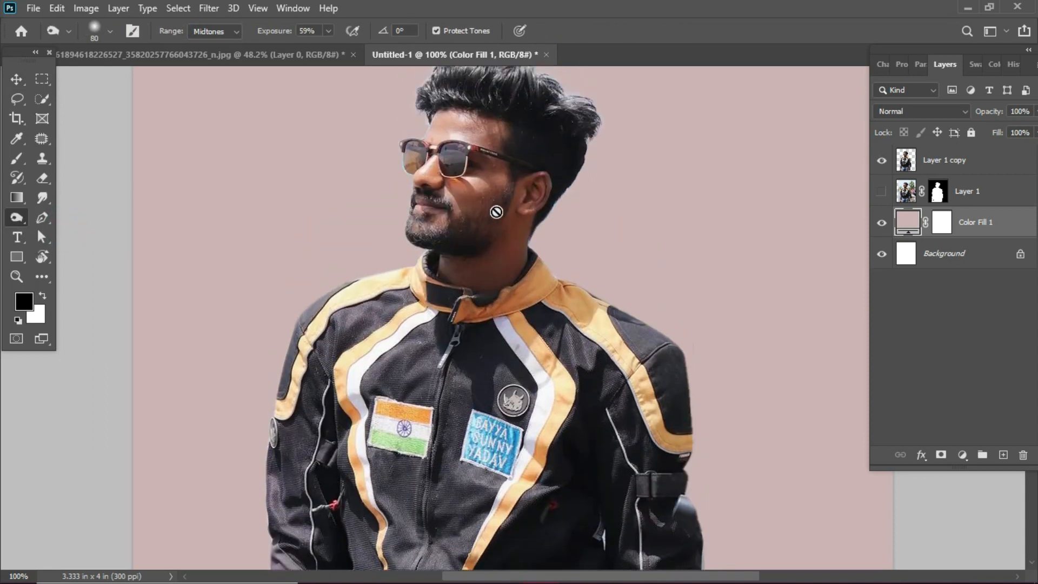
Enlarge the brush to 125 and burn the pale fringe on both sides of the hair.
key("]")
scroll(479, 141, "up", 1)
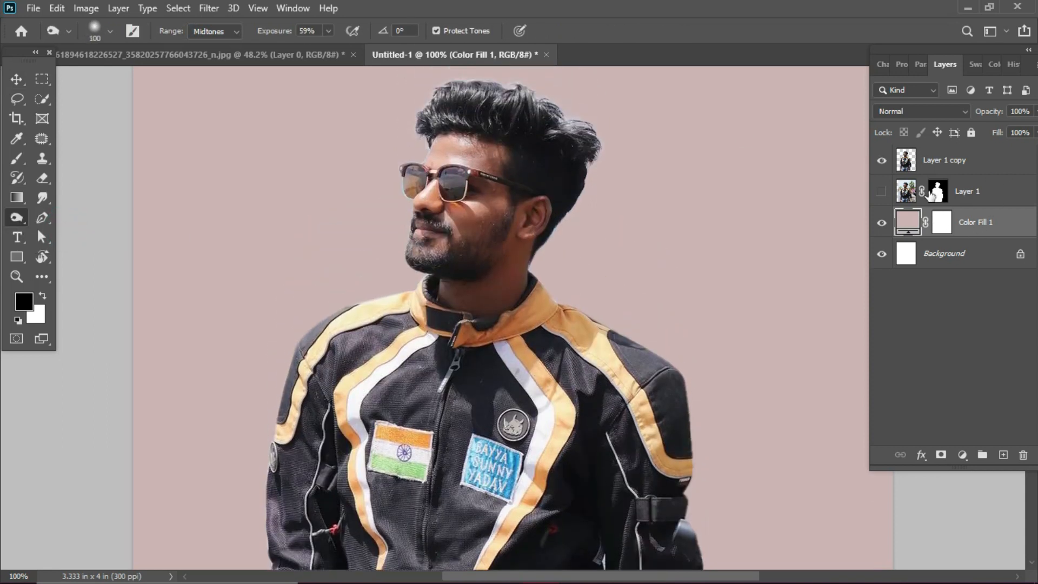
left_click(946, 160)
scroll(503, 141, "up", 3)
key("]")
left_click_drag(509, 135, 611, 178)
left_click_drag(567, 149, 589, 159)
left_click_drag(491, 124, 364, 144)
left_click_drag(388, 177, 549, 147)
Darken the jacket's shoulder and chest stripes, lower jacket and both sleeves.
left_click_drag(622, 351, 637, 84)
left_click_drag(359, 130, 373, 125)
left_click_drag(375, 184, 359, 249)
left_click_drag(287, 551, 309, 303)
left_click_drag(304, 410, 339, 440)
left_click_drag(429, 387, 425, 241)
mouse_move(643, 324)
left_mouse_down()
mouse_move(475, 282)
mouse_move(477, 240)
mouse_move(432, 345)
mouse_move(432, 405)
left_mouse_up()
mouse_move(547, 357)
left_mouse_down()
mouse_move(604, 188)
mouse_move(655, 214)
mouse_move(656, 387)
left_mouse_up()
left_click_drag(664, 319, 636, 225)
left_click_drag(642, 297, 619, 442)
Darken the jeans, left hand and the area around the forehead.
mouse_move(617, 405)
left_mouse_down()
mouse_move(594, 232)
mouse_move(595, 306)
mouse_move(575, 265)
mouse_move(514, 283)
mouse_move(430, 375)
mouse_move(305, 571)
mouse_move(252, 538)
left_mouse_up()
left_click_drag(231, 358, 228, 557)
mouse_move(301, 309)
left_mouse_down()
mouse_move(341, 554)
mouse_move(335, 514)
left_mouse_up()
left_click_drag(401, 283, 378, 352)
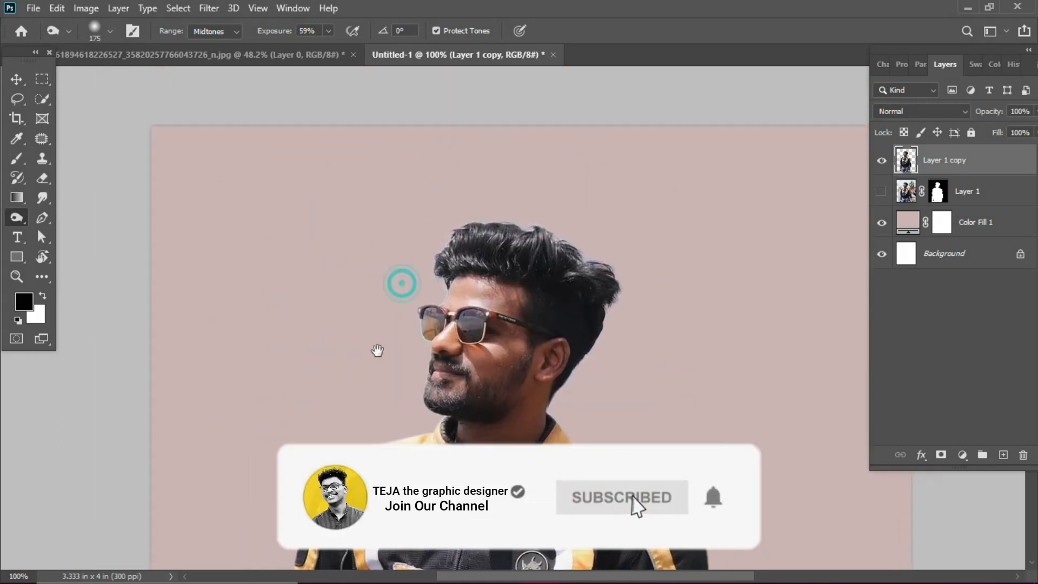
left_click_drag(460, 292, 319, 325)
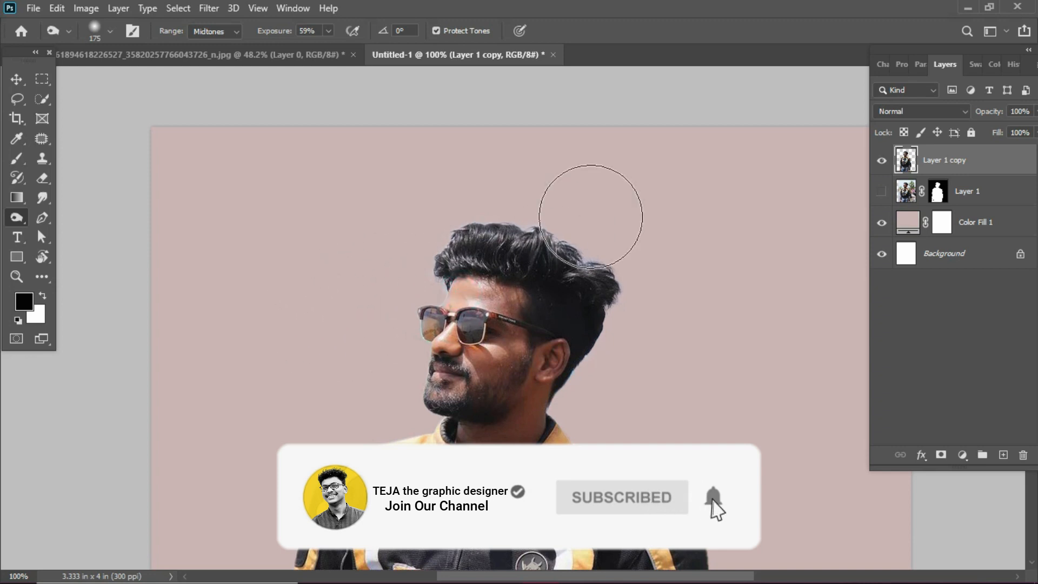
key("v")
key("o")
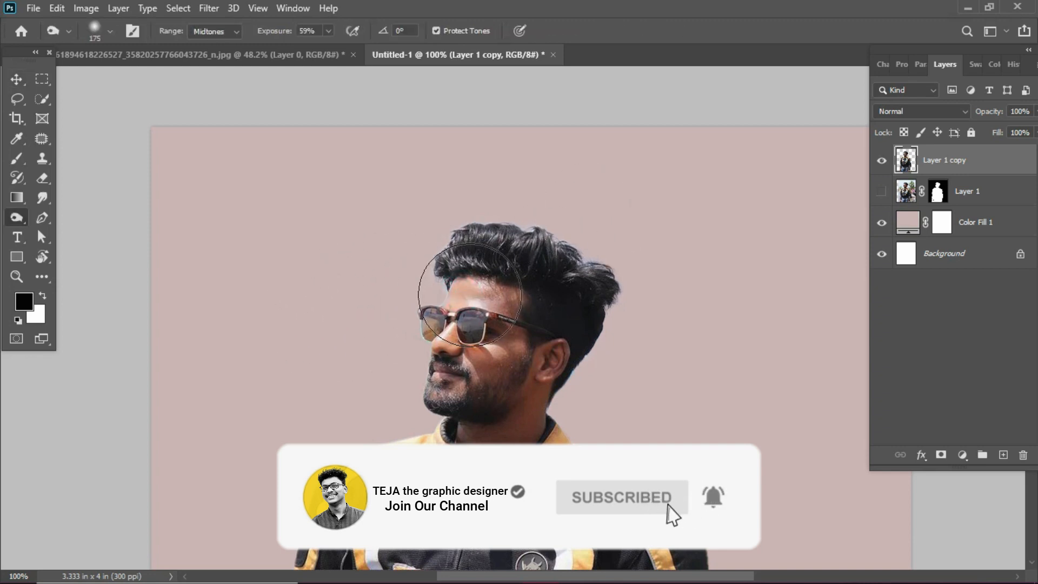
scroll(535, 231, "down", 3)
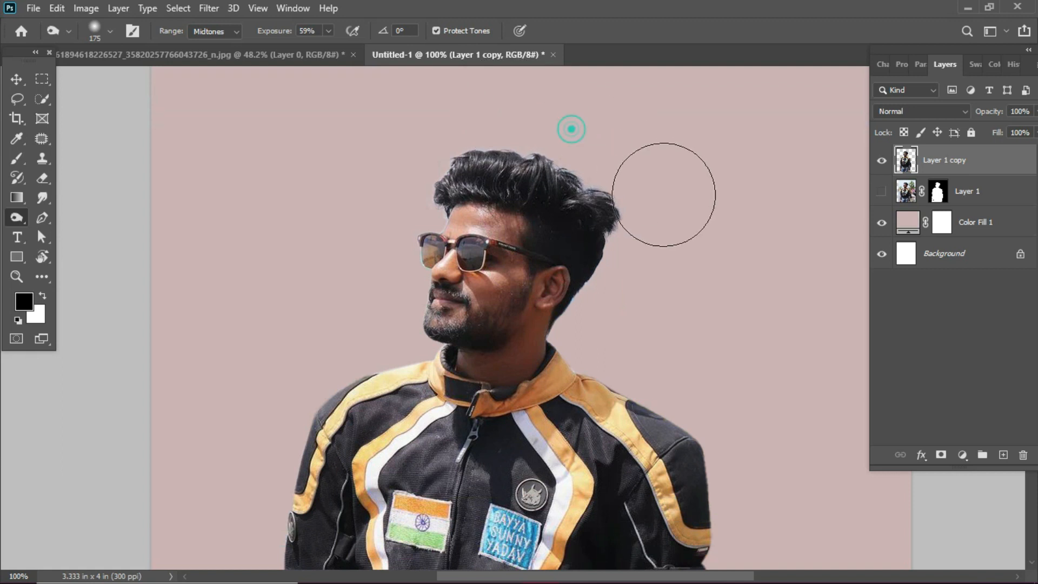
left_click_drag(696, 393, 645, 281)
key("v")
scroll(535, 274, "up", 3)
scroll(707, 359, "down", 4)
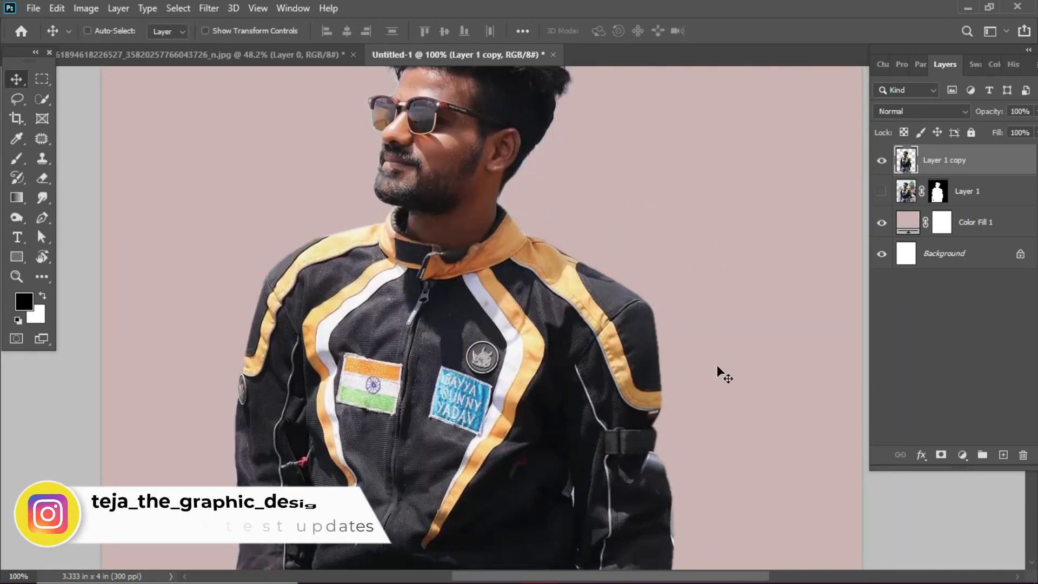
scroll(717, 366, "down", 2)
left_click_drag(711, 364, 580, 281)
Zoom to 300% on the sleeve and load the man's outline as a selection.
key("ctrl+plus")
key("ctrl+plus")
scroll(516, 216, "up", 2)
scroll(622, 232, "down", 3)
scroll(811, 194, "up", 2)
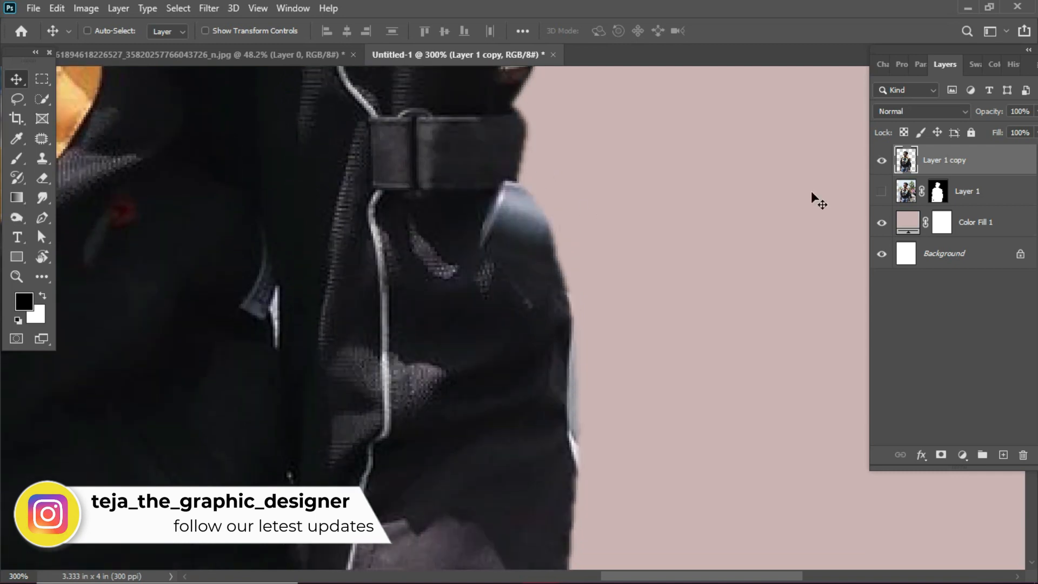
left_click(913, 159, "ctrl")
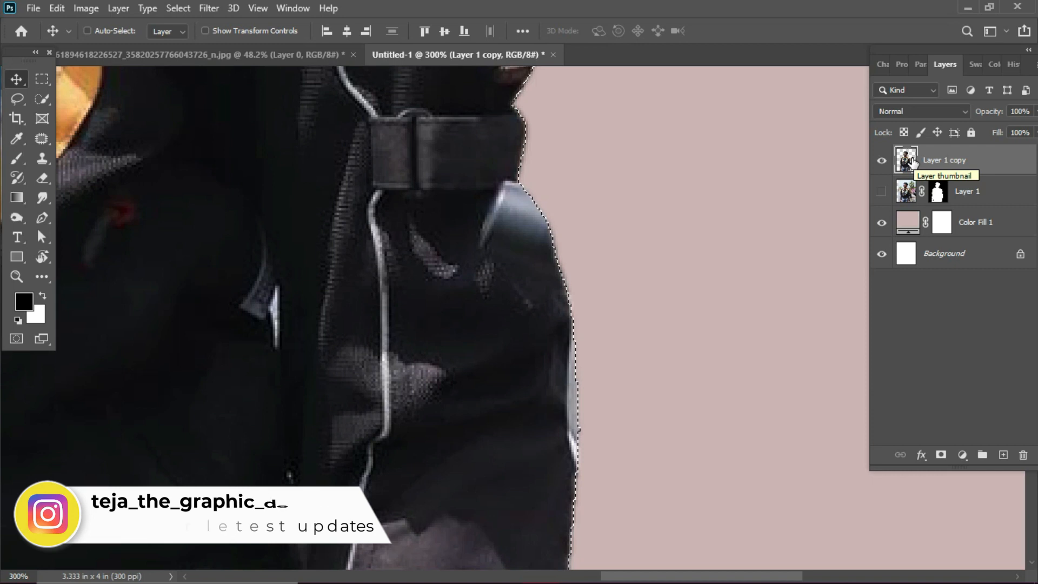
Clone over the bright sleeve highlight with a 50 px Clone Stamp at 49% opacity.
key("b")
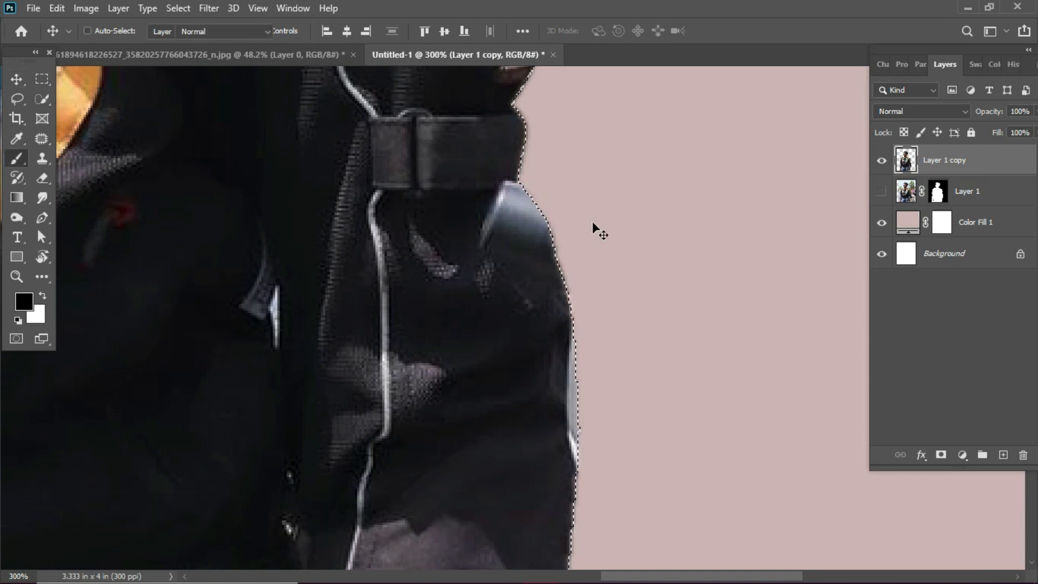
left_click(42, 160)
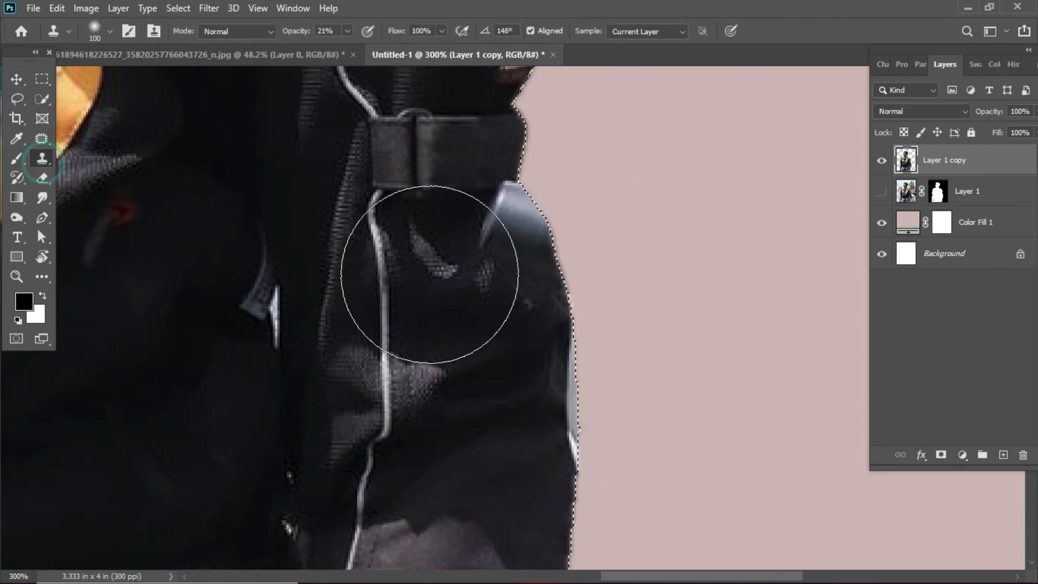
key("bracketleft")
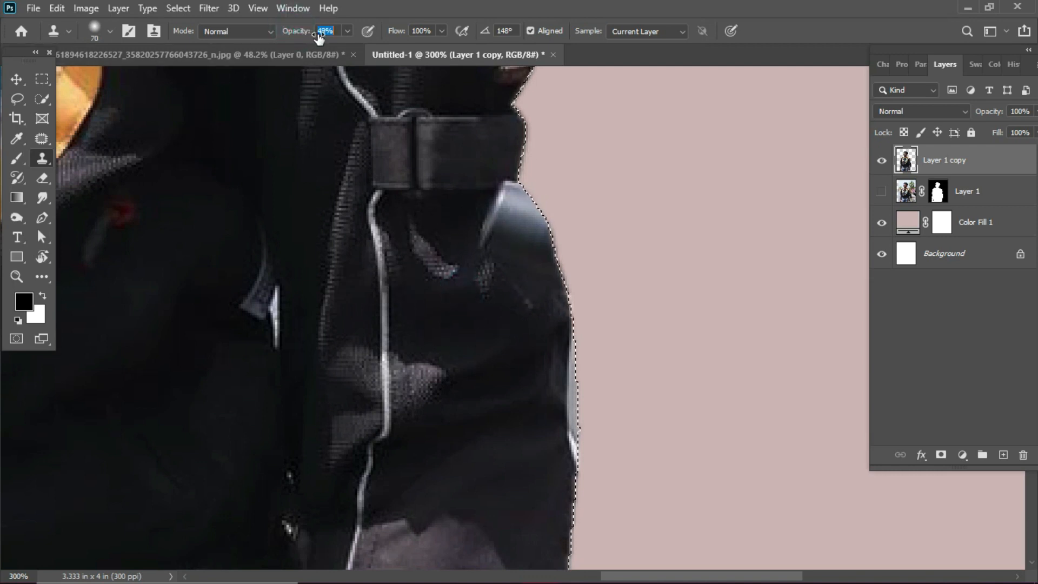
left_click(452, 338, "alt")
key("bracketleft")
key("bracketleft")
mouse_move(532, 227)
left_mouse_down()
mouse_move(507, 248)
mouse_move(488, 220)
left_mouse_up()
left_click(405, 269, "alt")
Shift Layer 1 copy about 16 px right and duplicate it as Layer 1 copy 2.
key("ctrl+minus")
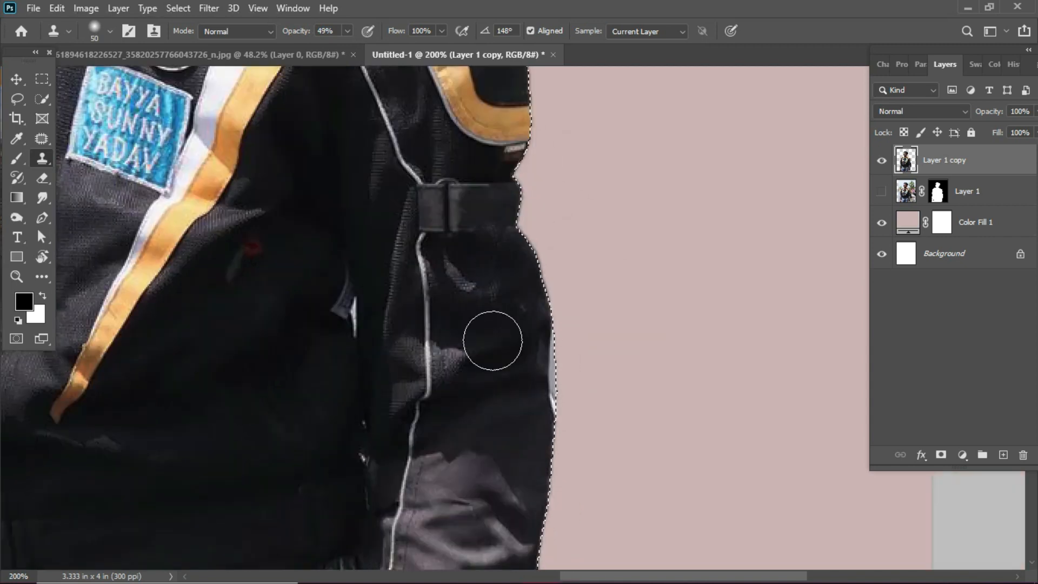
key("v")
key("ctrl+minus")
key("ctrl+minus")
key("ctrl+0")
right_click(500, 287)
left_click(501, 284)
left_click_drag(488, 301, 498, 301)
key("ctrl+j")
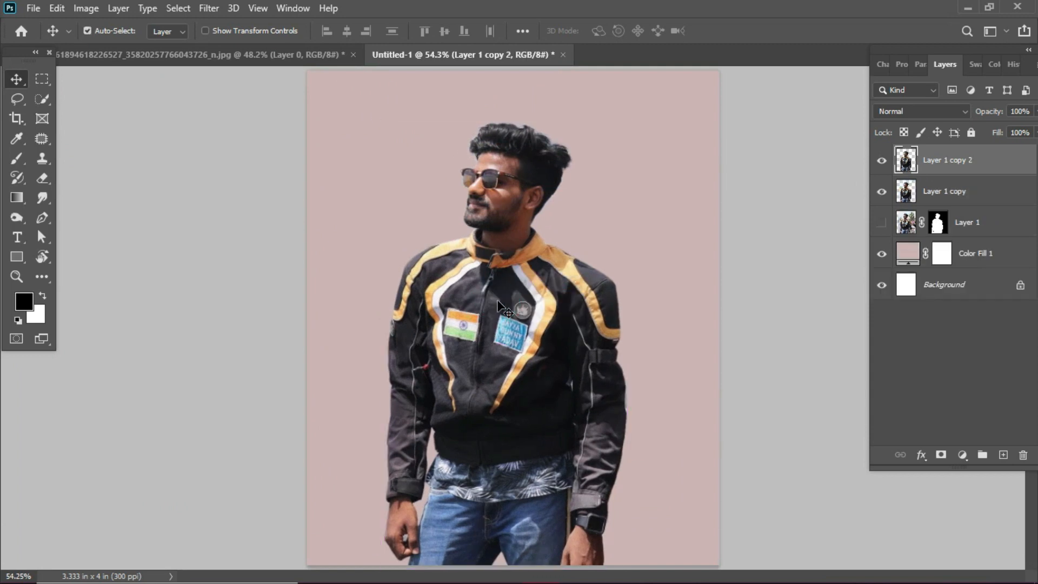
In Camera Raw, raise the man's exposure to +0.15, lower highlights to -19, and lift contrast and whites.
left_click(962, 455)
left_click(509, 280)
left_click(212, 9)
left_click(253, 97)
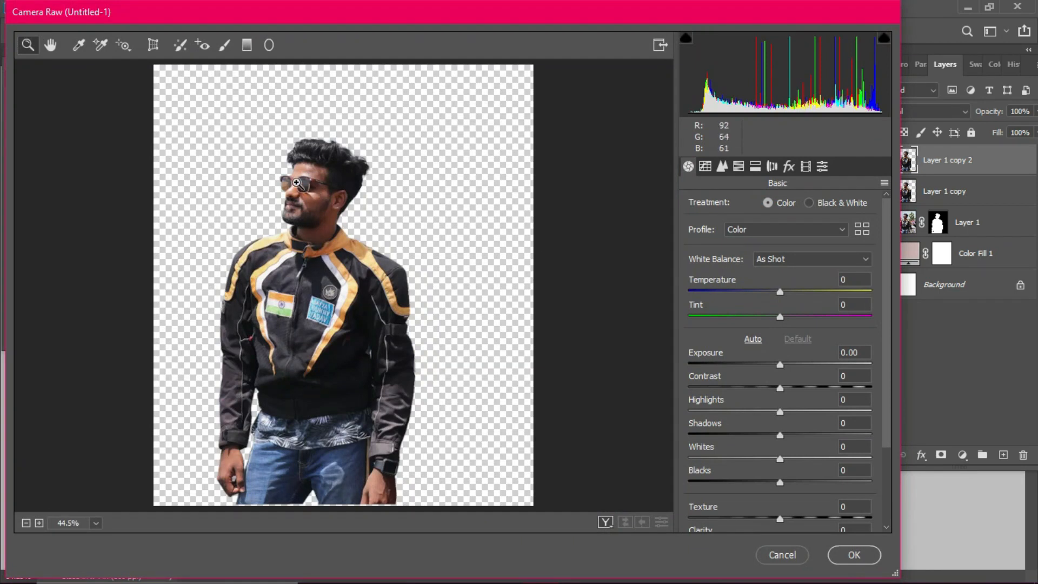
left_click_drag(182, 140, 458, 414)
left_click_drag(782, 364, 785, 365)
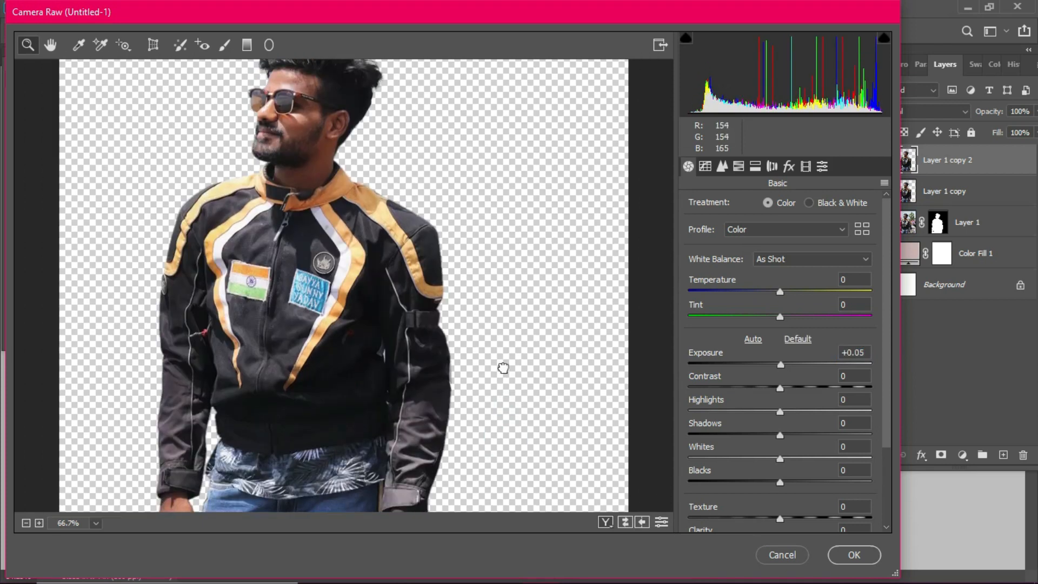
left_click_drag(780, 412, 784, 388)
left_click_drag(779, 460, 793, 522)
left_click(706, 168)
left_click(706, 168)
left_click(833, 556)
Use the Vibrance adjustment to raise the man's saturation to +26.
left_click(86, 8)
left_click(107, 46)
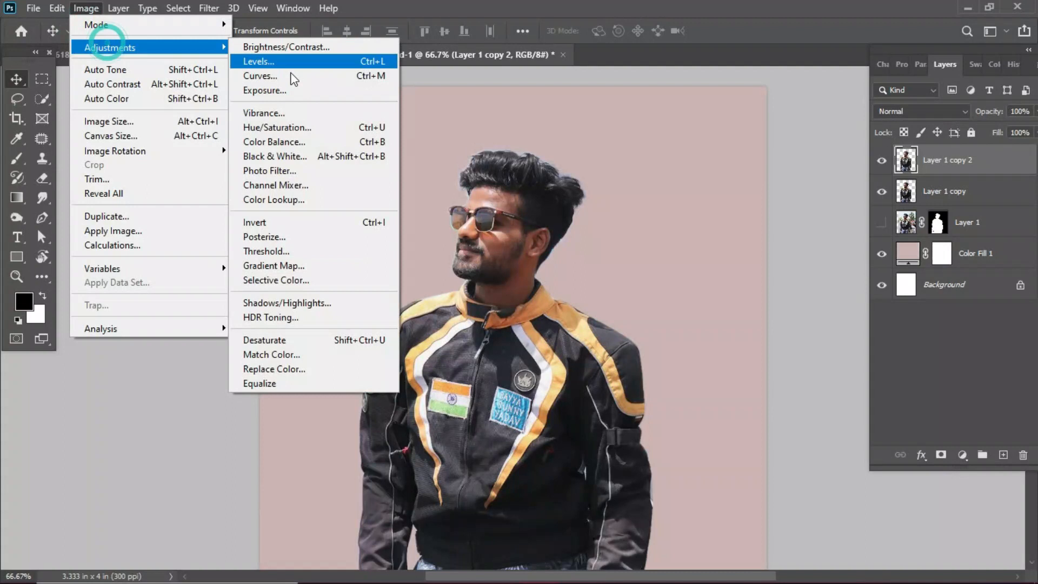
left_click(264, 113)
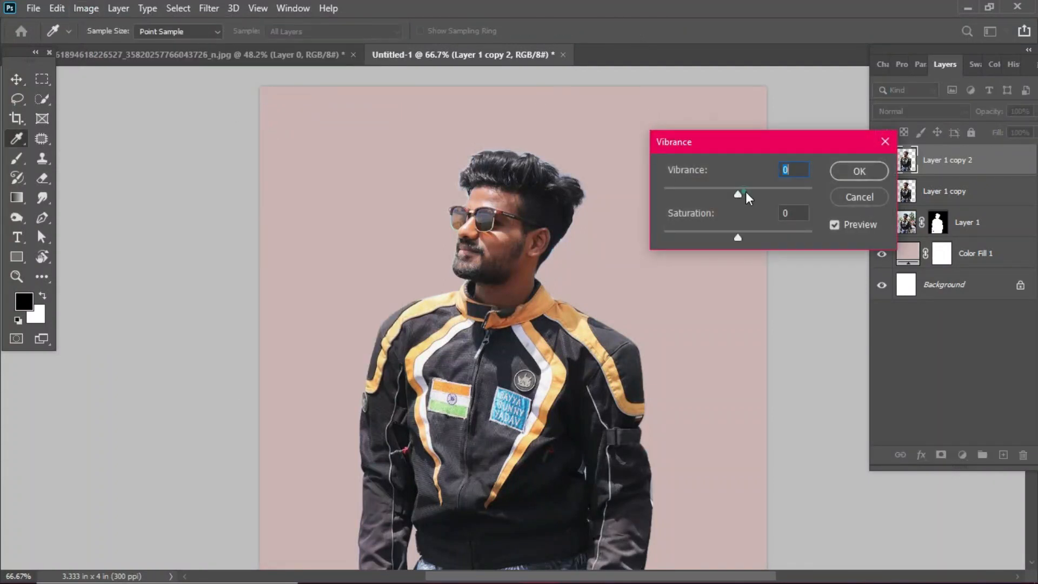
left_click_drag(752, 237, 757, 240)
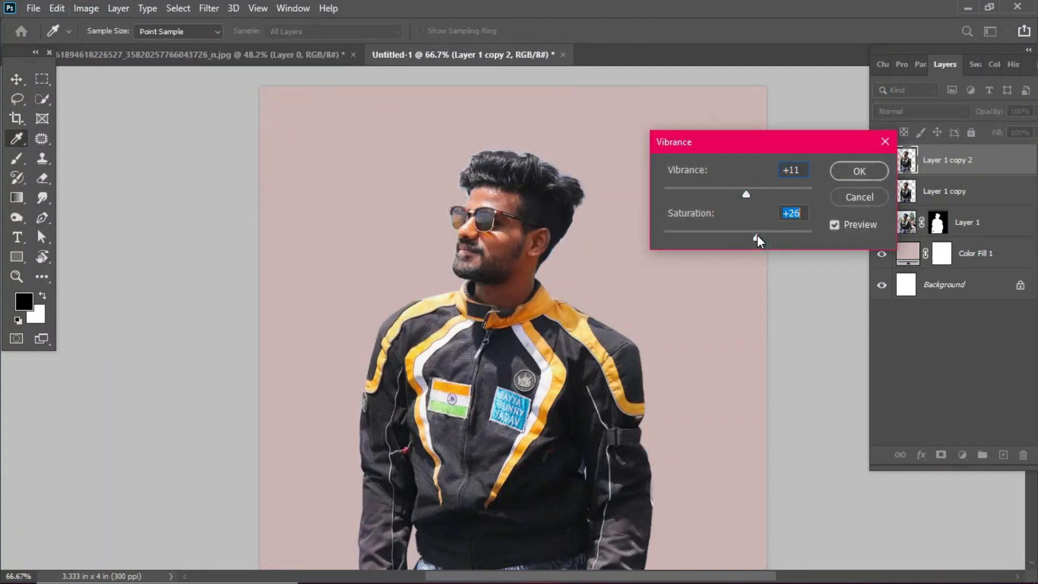
key("v")
left_click(851, 170)
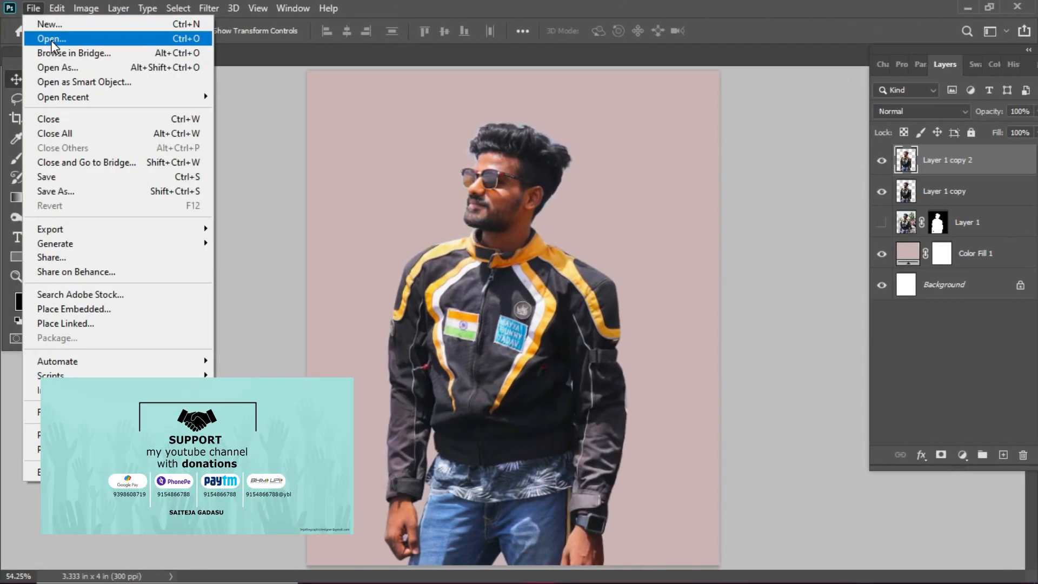
key("Escape")
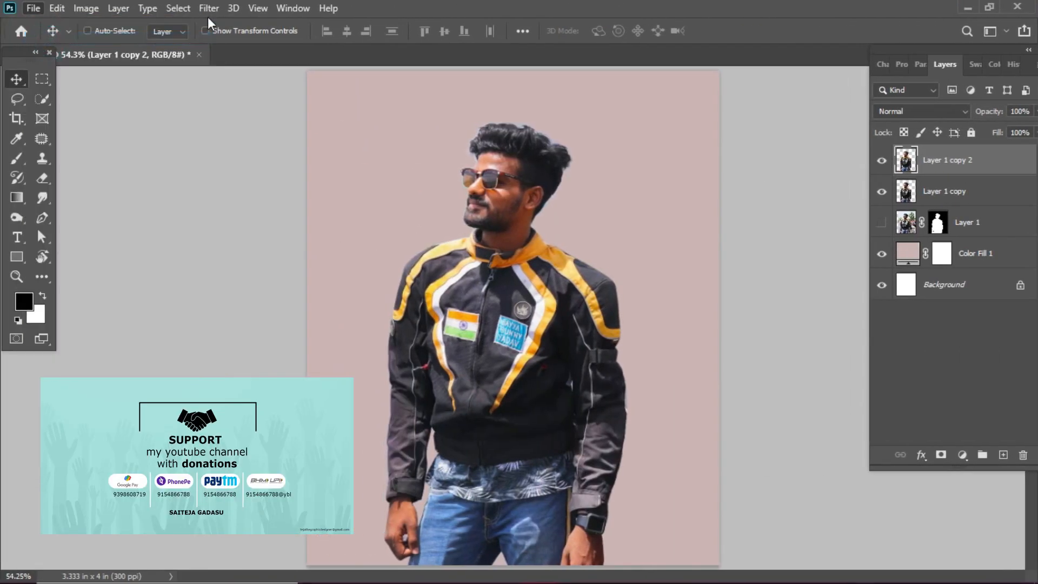
Open the road photo from Downloads and drag it into the poster.
key("ctrl+o")
left_click(439, 159)
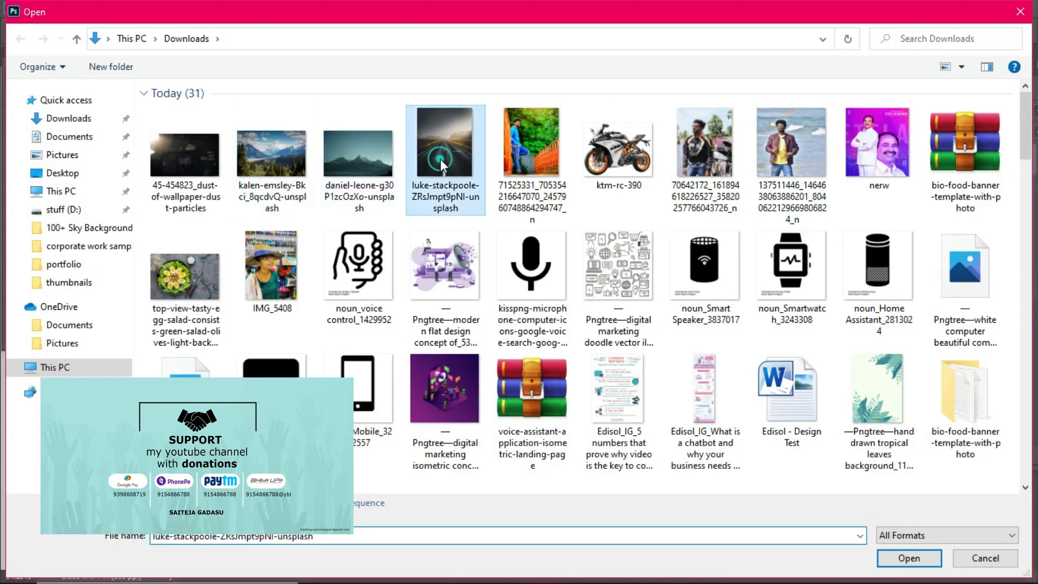
left_click(903, 559)
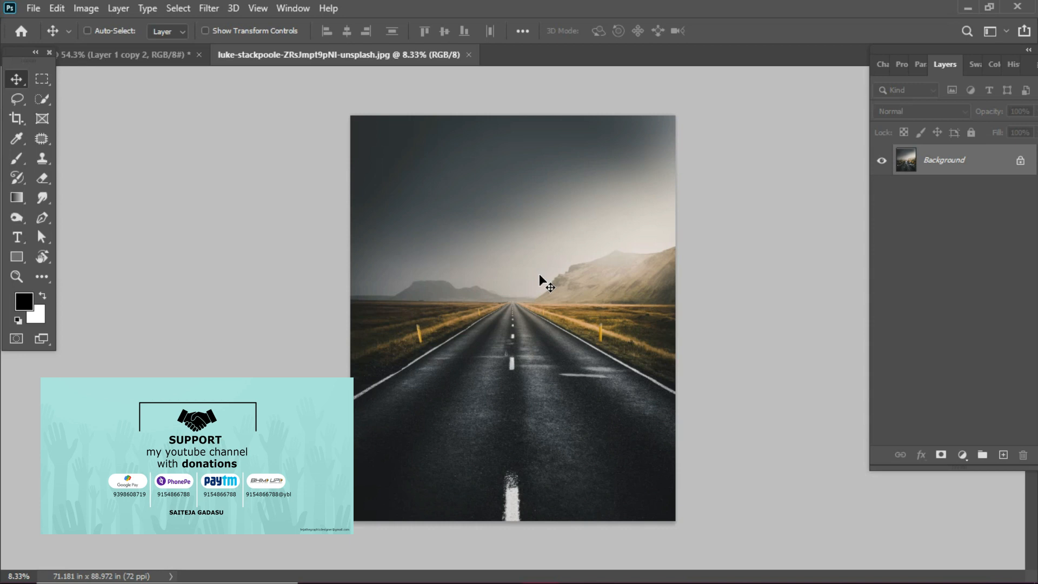
left_click(119, 56)
left_click_drag(329, 165, 340, 180)
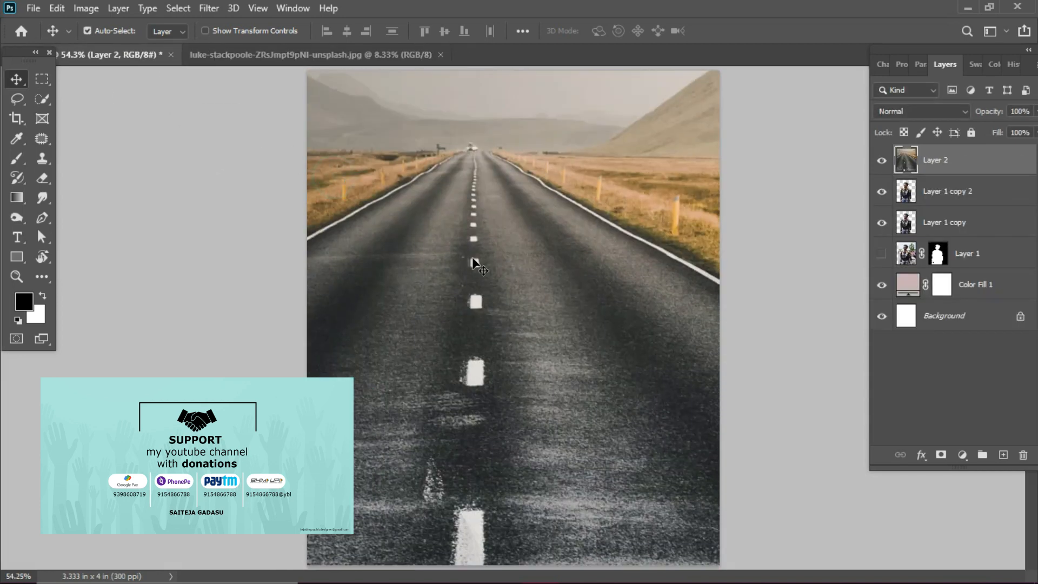
key("ctrl+minus")
key("ctrl+minus")
Put the road layer beneath the man, then scale it to about half size and position it.
left_click_drag(939, 178, 939, 267)
key("ctrl+t")
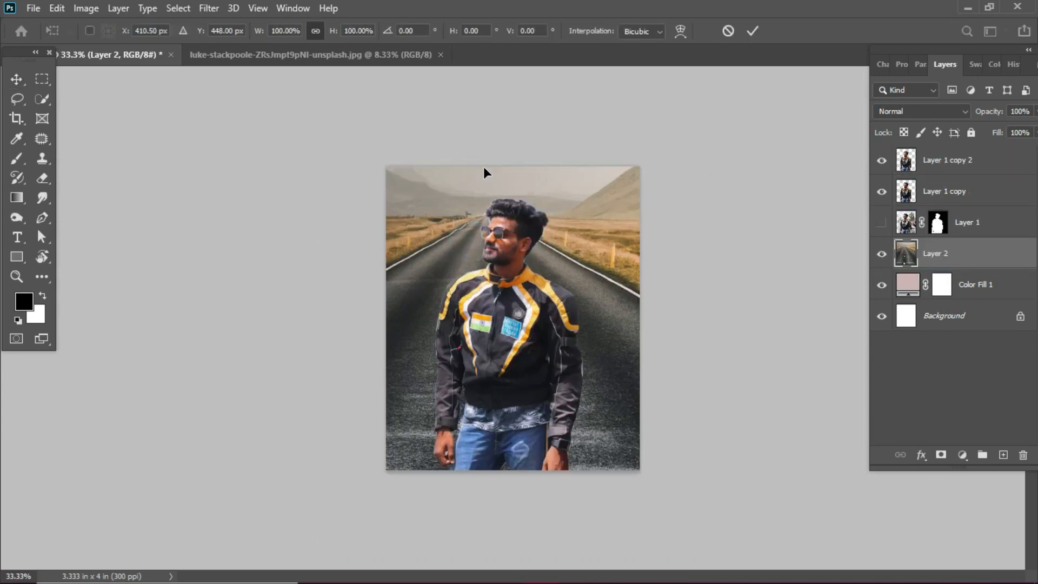
left_click_drag(550, 277, 562, 304)
key("ctrl+minus")
left_click_drag(177, 322, 368, 341)
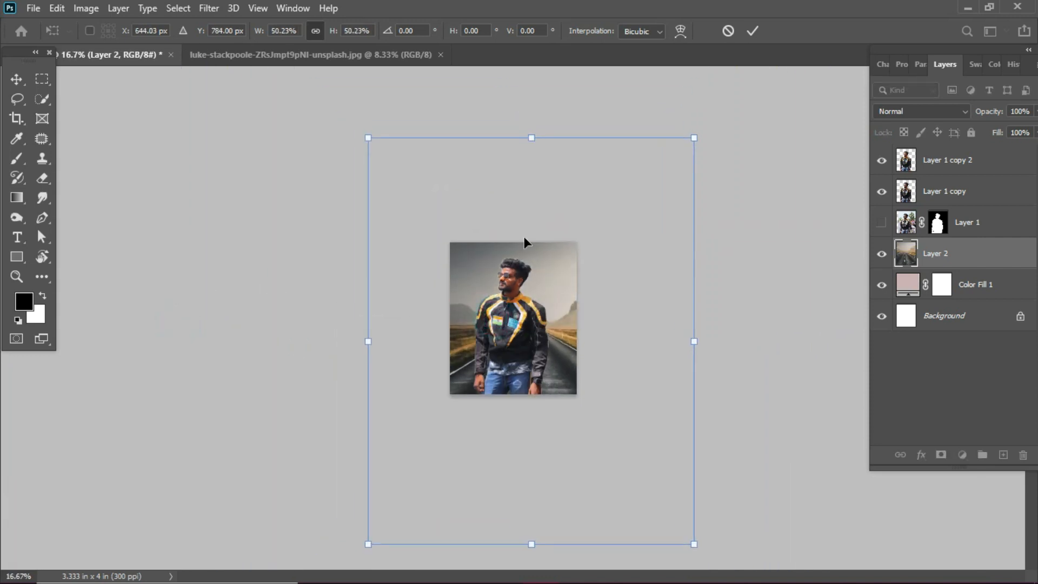
mouse_move(530, 138)
left_mouse_down()
mouse_move(537, 202)
mouse_move(524, 141)
left_mouse_up()
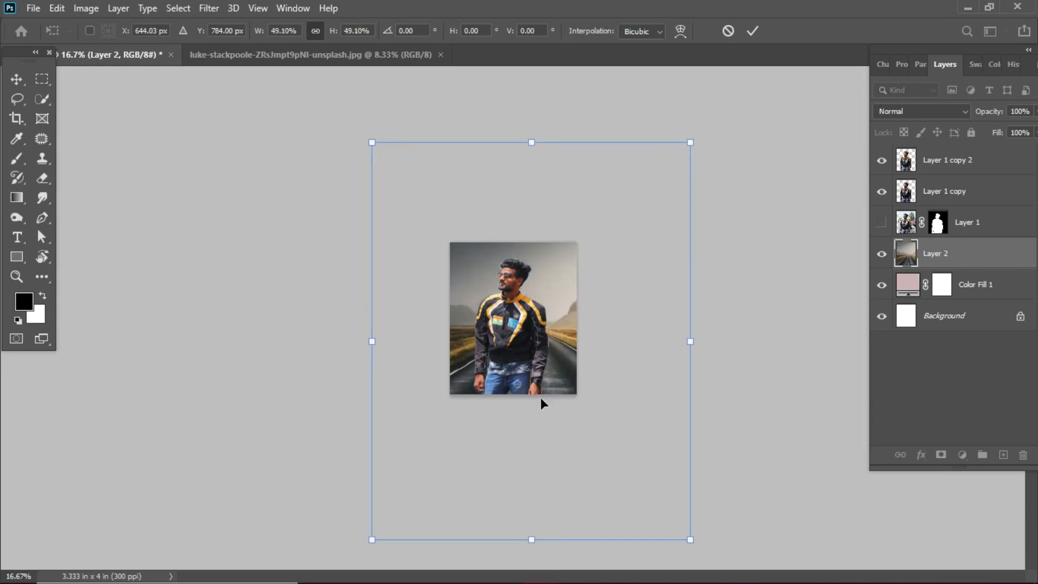
left_click_drag(539, 401, 524, 380)
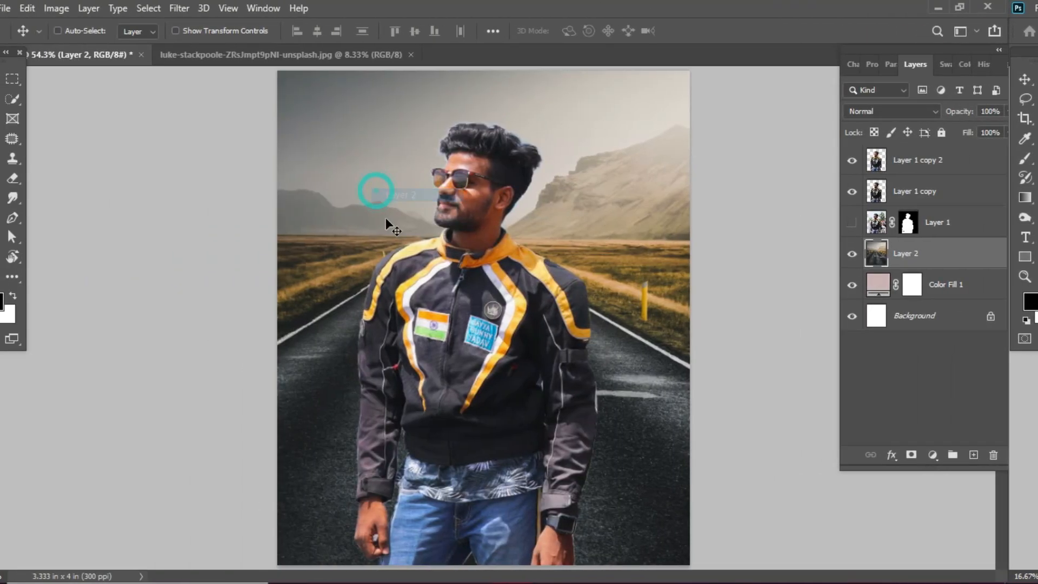
left_click_drag(393, 217, 386, 217)
Select the man's top layer and shift him slightly right.
right_click(517, 341)
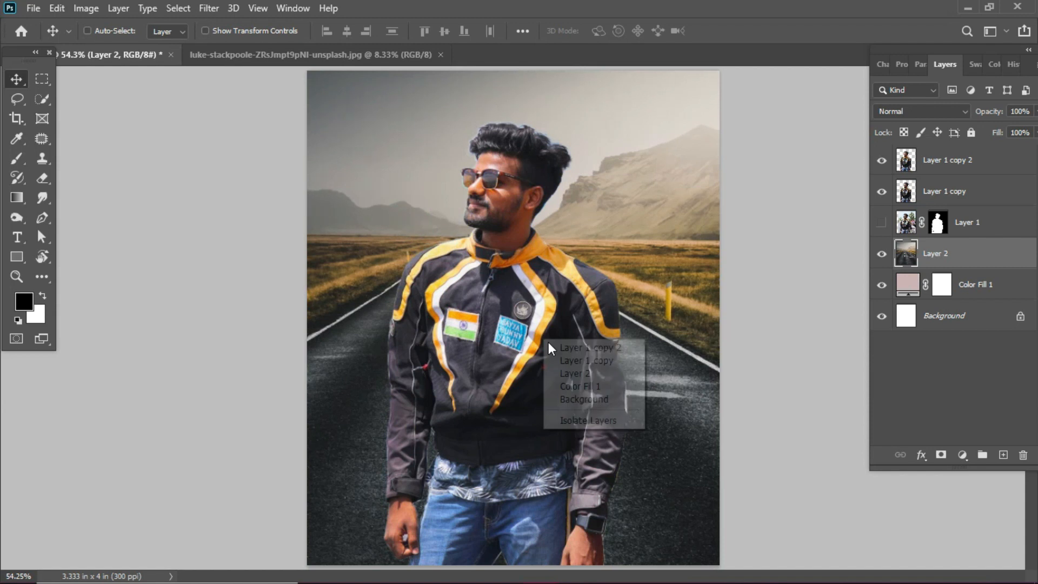
left_click(522, 344)
left_click_drag(525, 354, 530, 354)
key("ctrl+z")
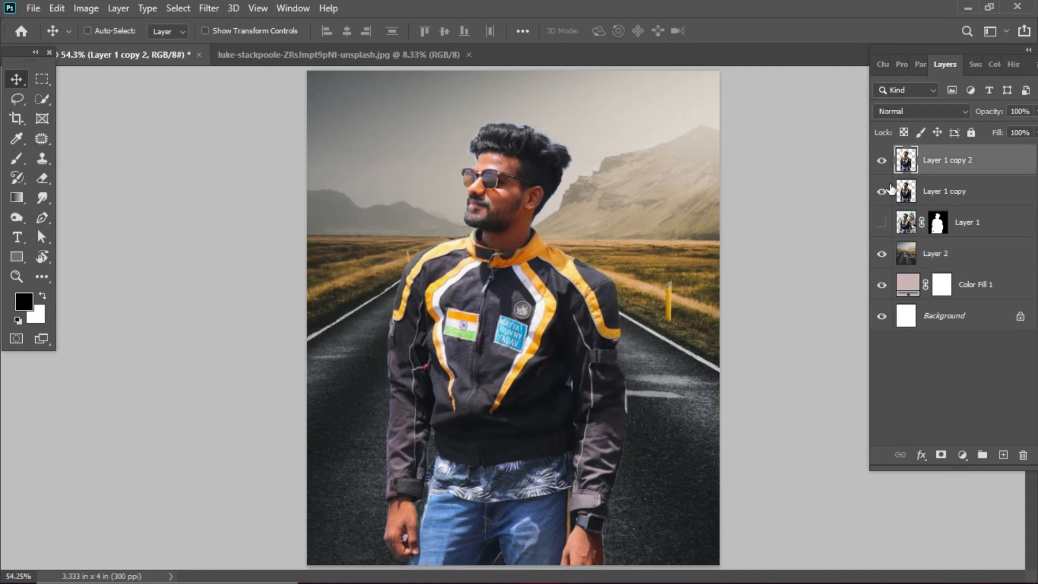
right_click(538, 274)
left_click(550, 284)
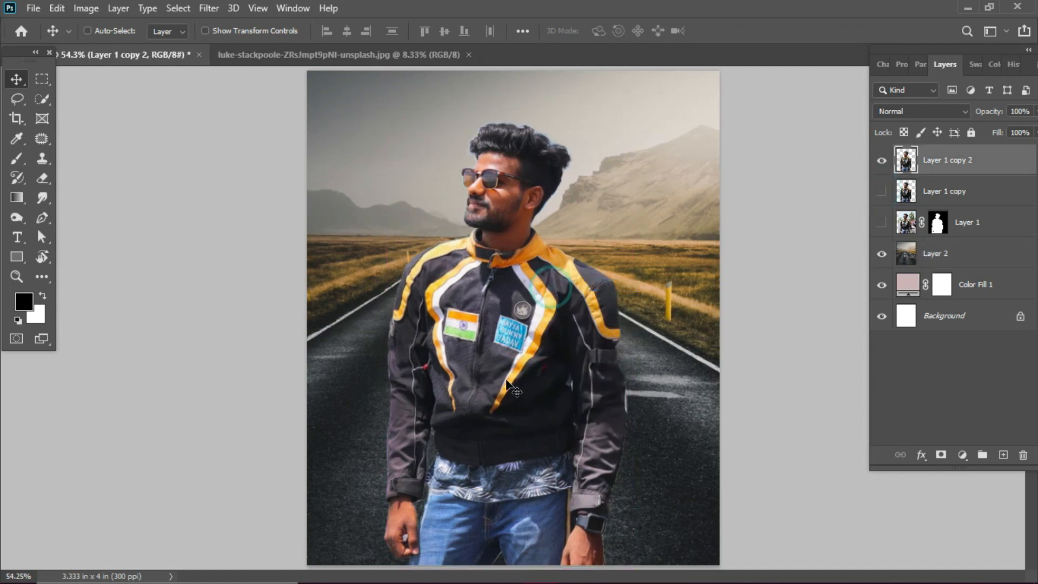
left_click_drag(507, 378, 509, 379)
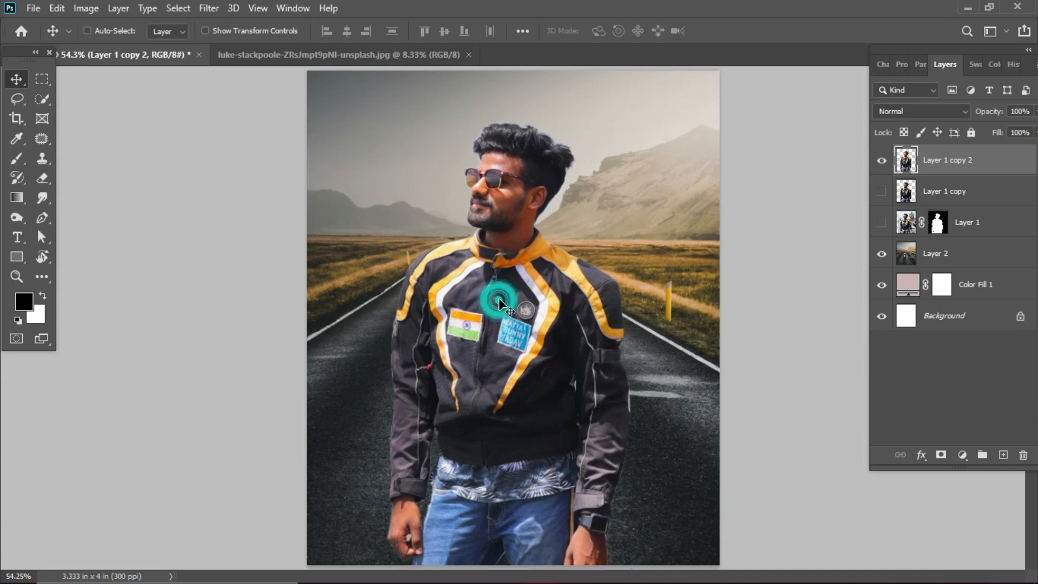
Open ktm-rc-390 and carry the bike layer into the poster.
left_click(324, 54)
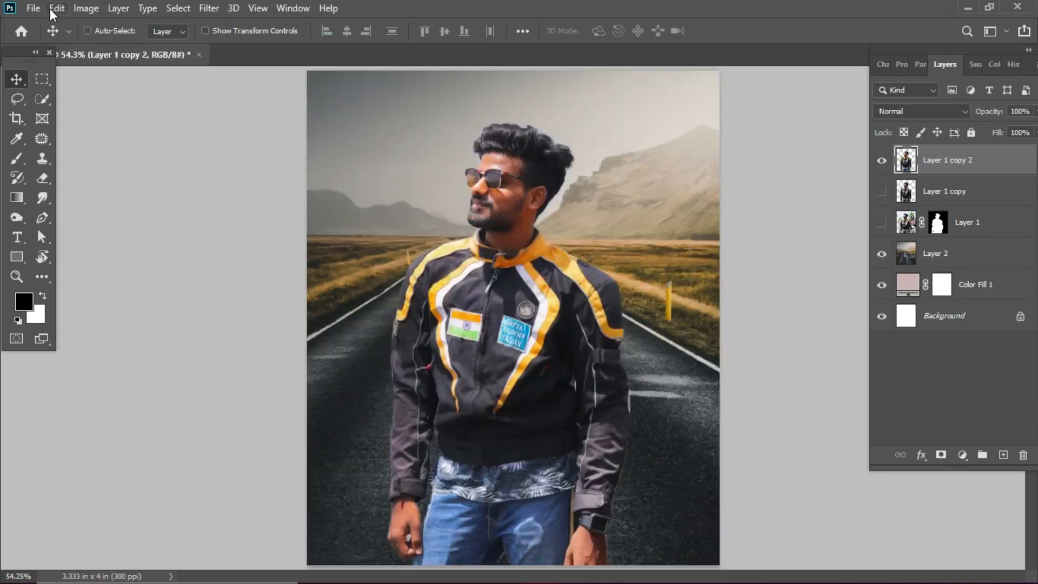
left_click(33, 8)
left_click(32, 32)
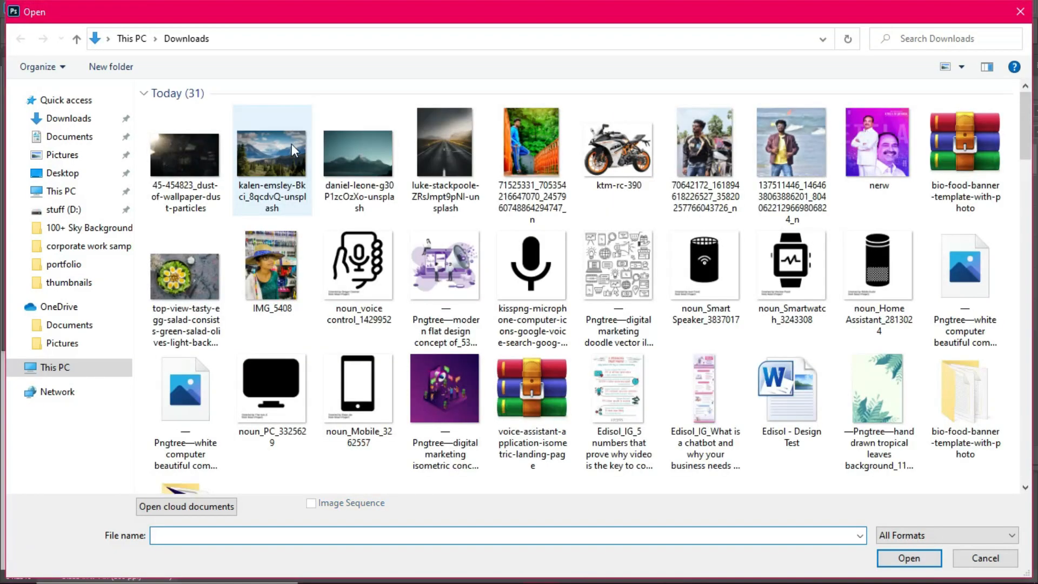
double_click(618, 145)
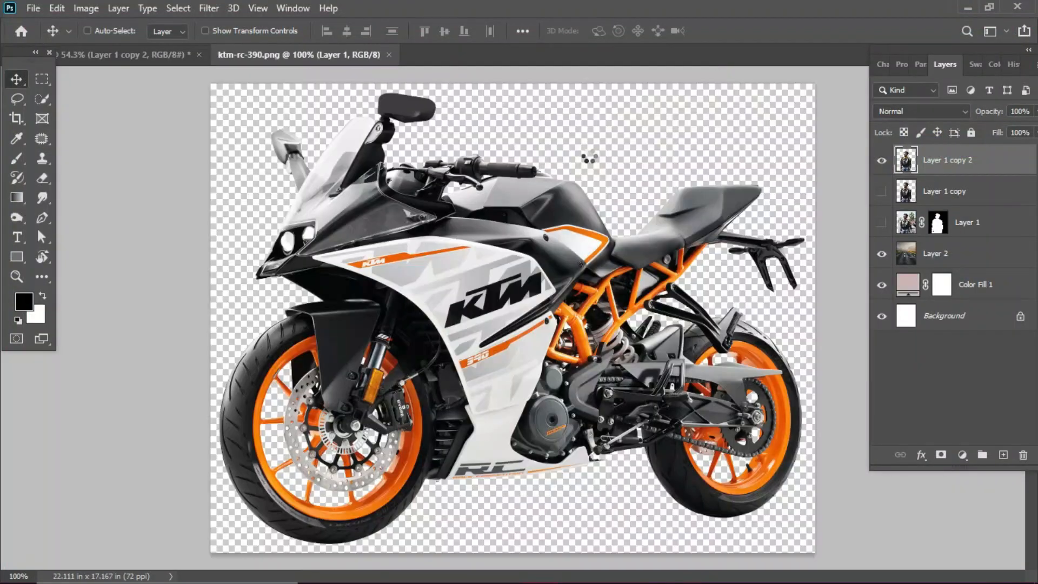
right_click(424, 271)
left_click(436, 281)
left_click_drag(508, 301, 405, 192)
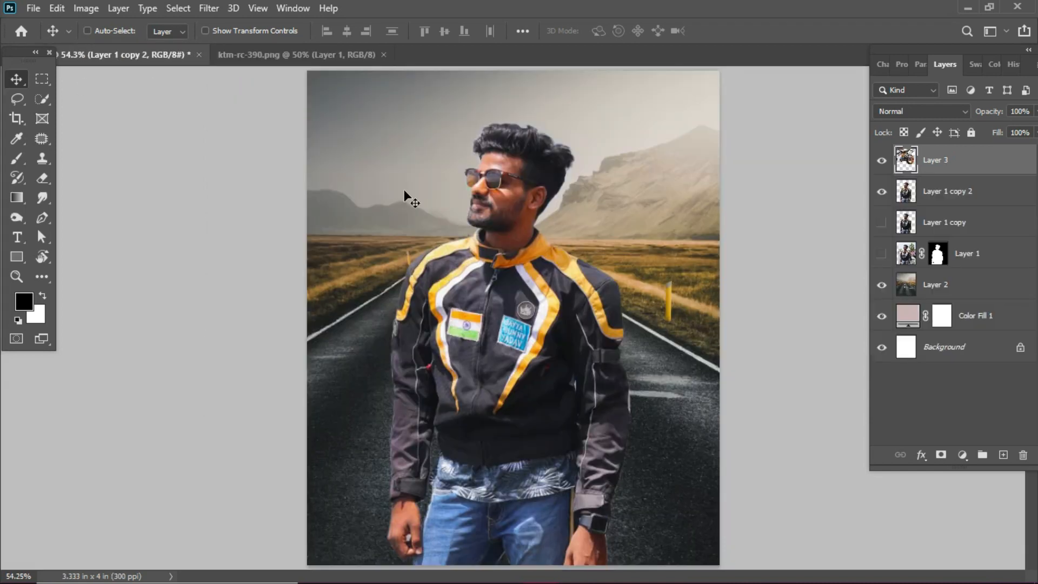
Shrink the bike around its centre and hide the man's top layer.
key("ctrl+t")
left_click_drag(185, 315, 366, 313)
key("Return")
key("ctrl+plus")
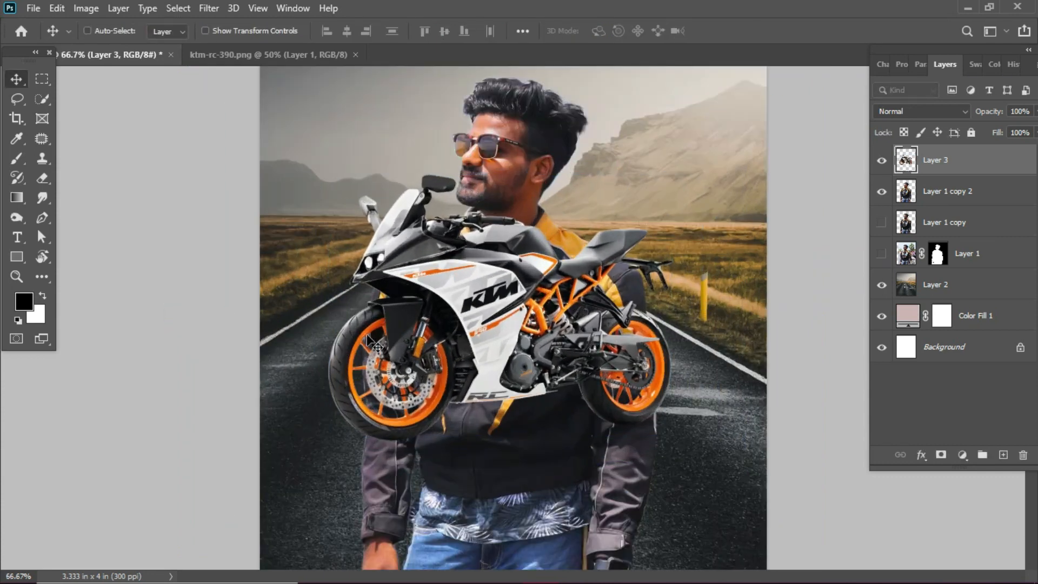
left_click(881, 191)
Move the bike up slightly and zoom to 100% on its wheels and the road.
right_click(492, 277)
left_click(496, 281)
left_click_drag(507, 299, 506, 278)
key("ctrl+plus")
left_click_drag(500, 319, 500, 261)
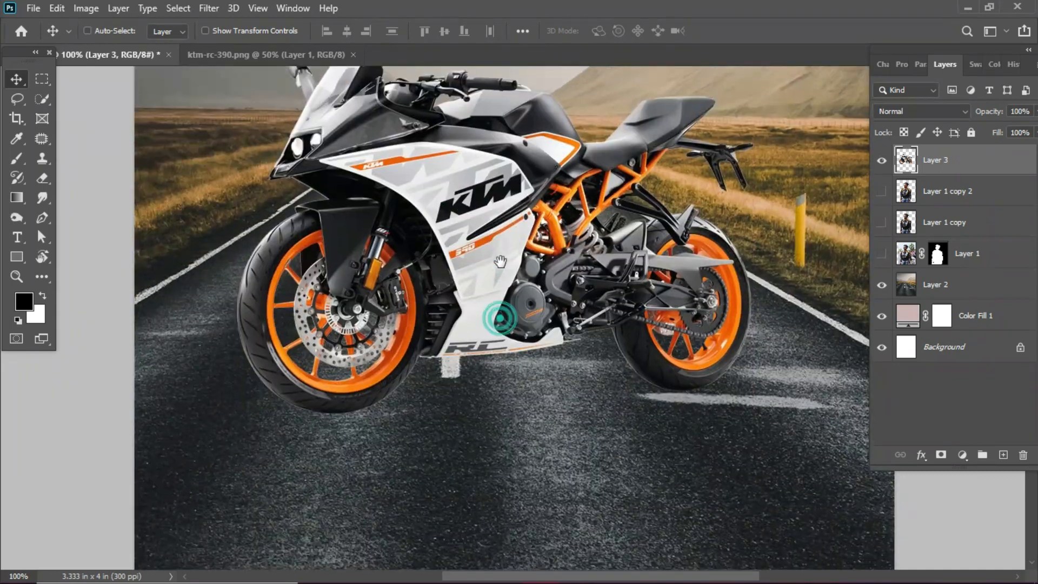
left_click(973, 200)
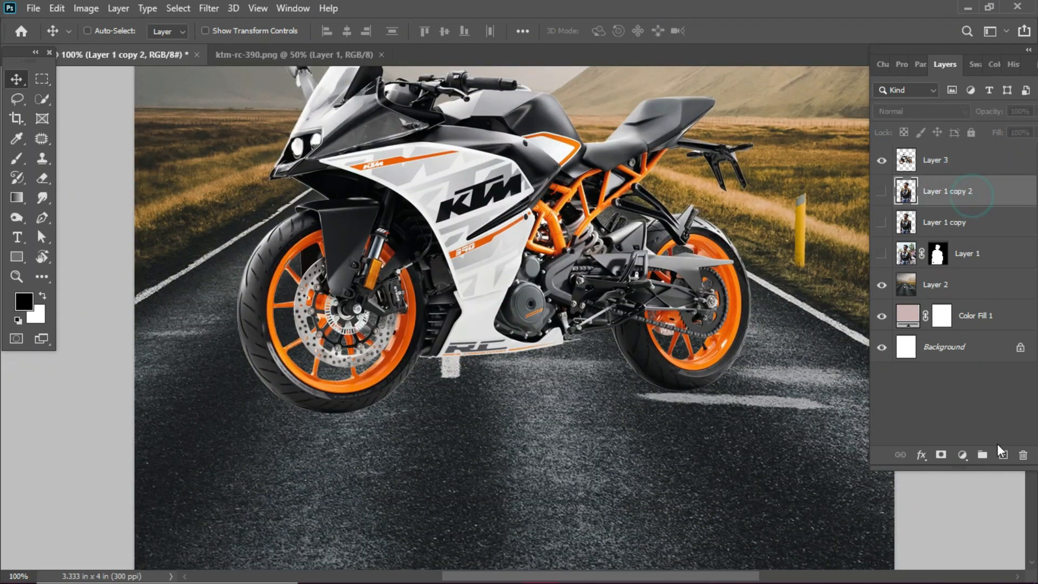
On a new layer, brush a soft black shadow under the front wheel and flatten it to about 22% height.
left_click(1004, 455)
key("b")
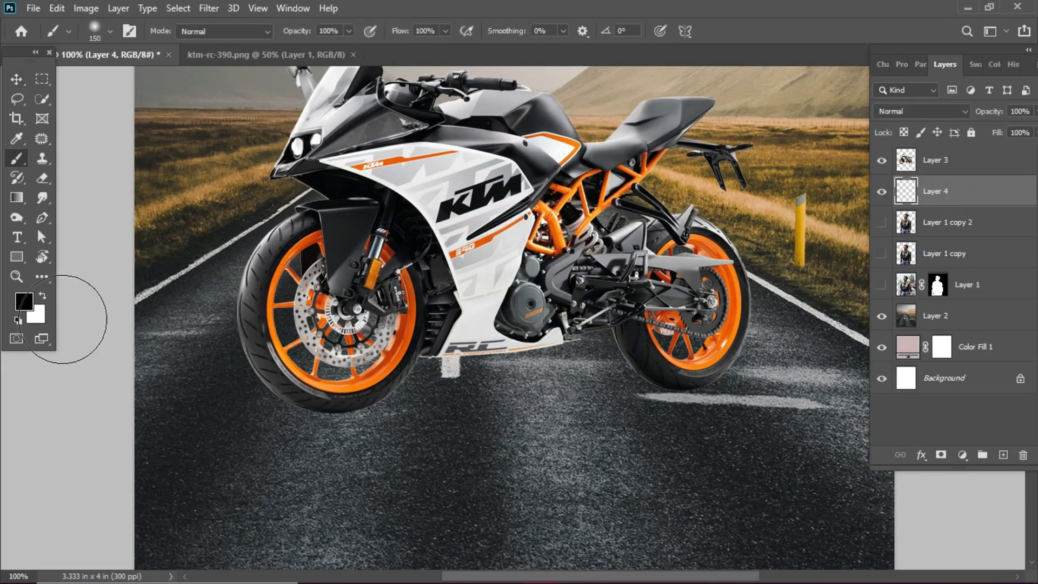
left_click(398, 423)
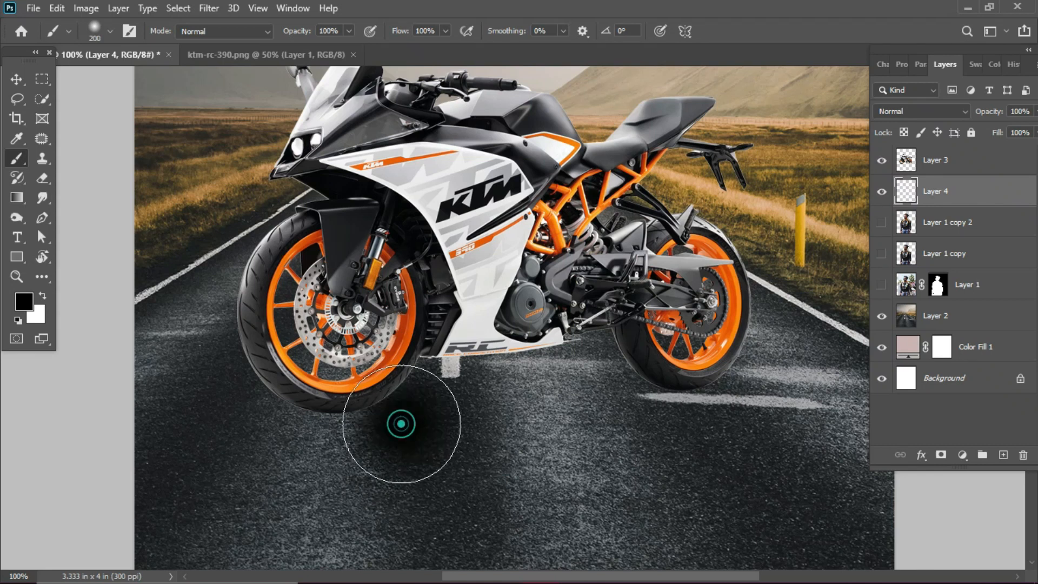
key("ctrl+t")
left_click_drag(401, 299, 401, 405)
key("ctrl+z")
left_click_drag(398, 306, 406, 400)
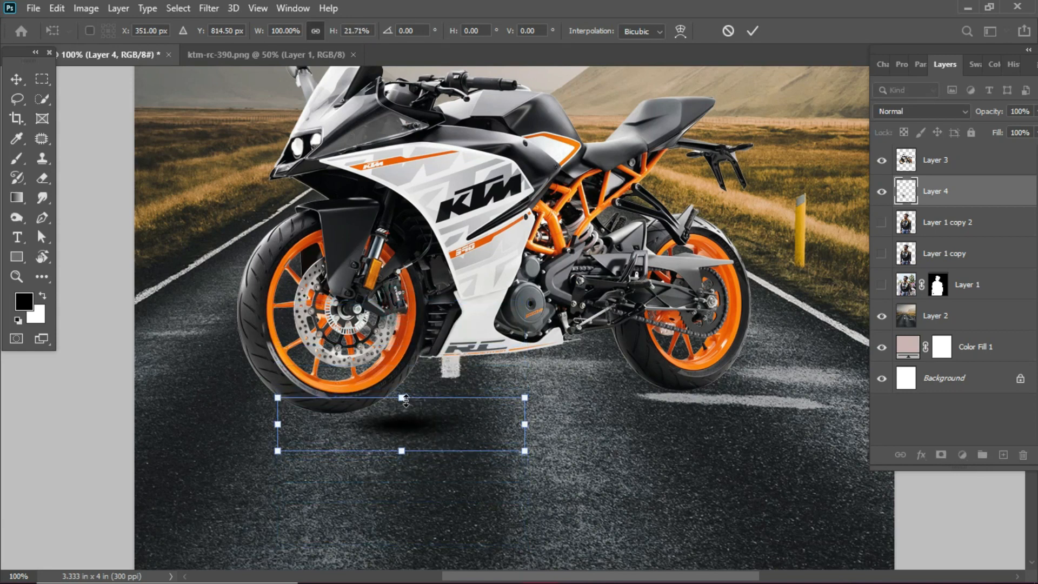
key("Return")
Shift the shadow left under the front wheel and widen it to about double.
key("b")
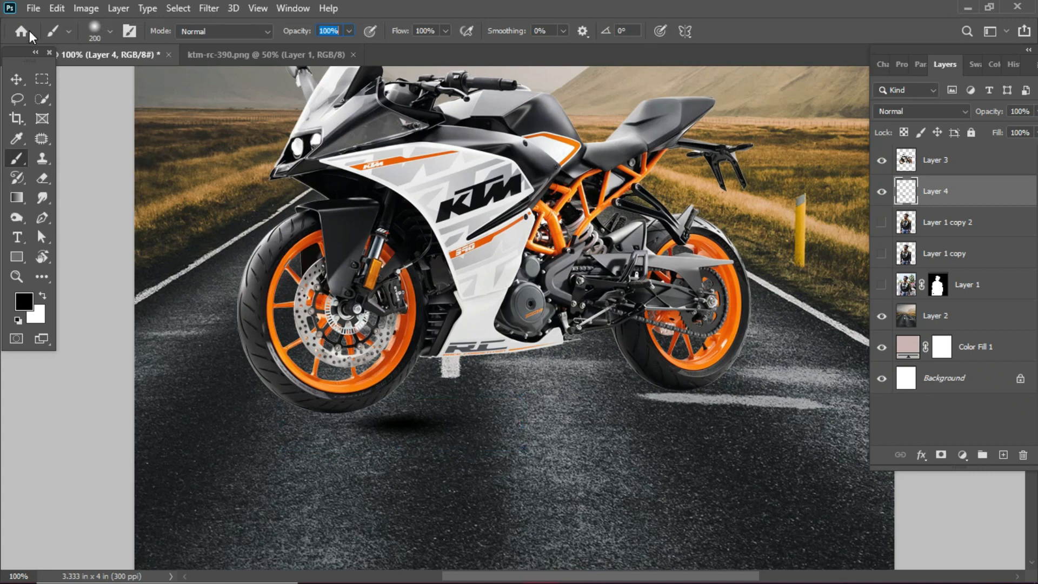
left_click(20, 79)
left_click_drag(466, 443, 387, 441)
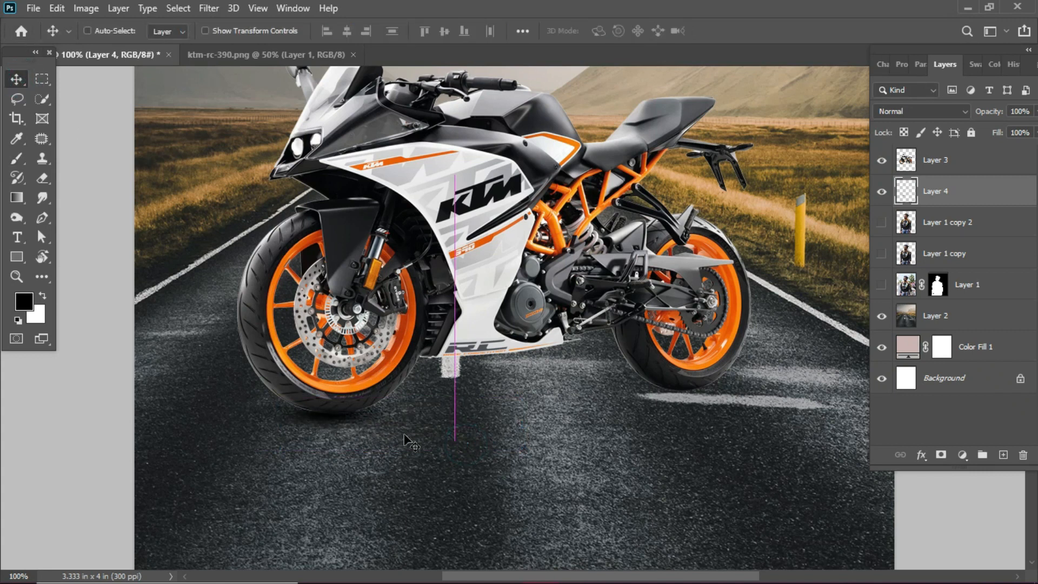
key("ctrl+t")
left_click_drag(479, 412, 570, 421)
key("Return")
Duplicate the shadow under the rear wheel and link both shadows with the bike layer.
key("ctrl+j")
left_click_drag(317, 423, 699, 405)
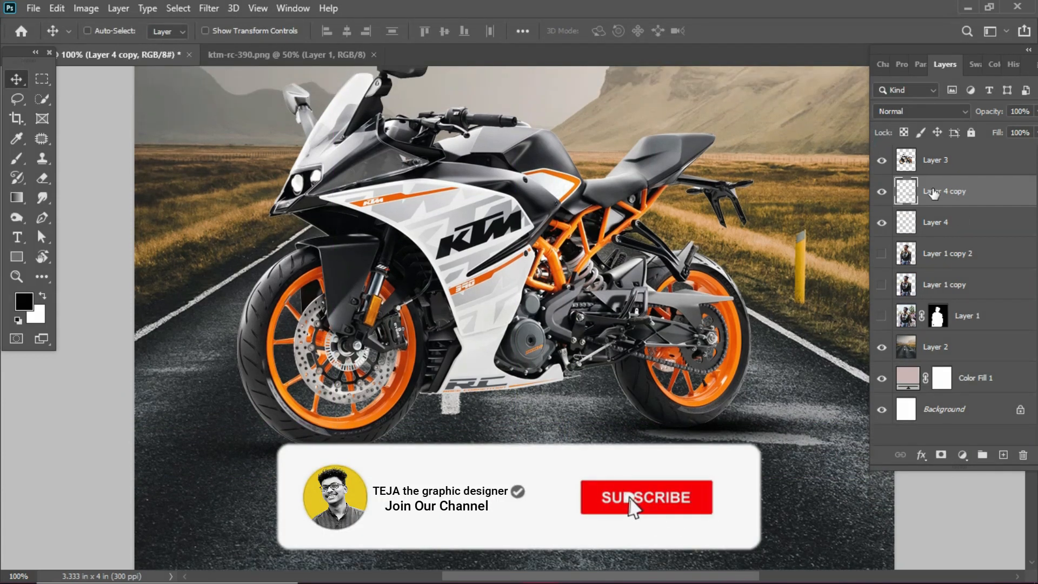
left_click(943, 158)
left_click(943, 230, "shift")
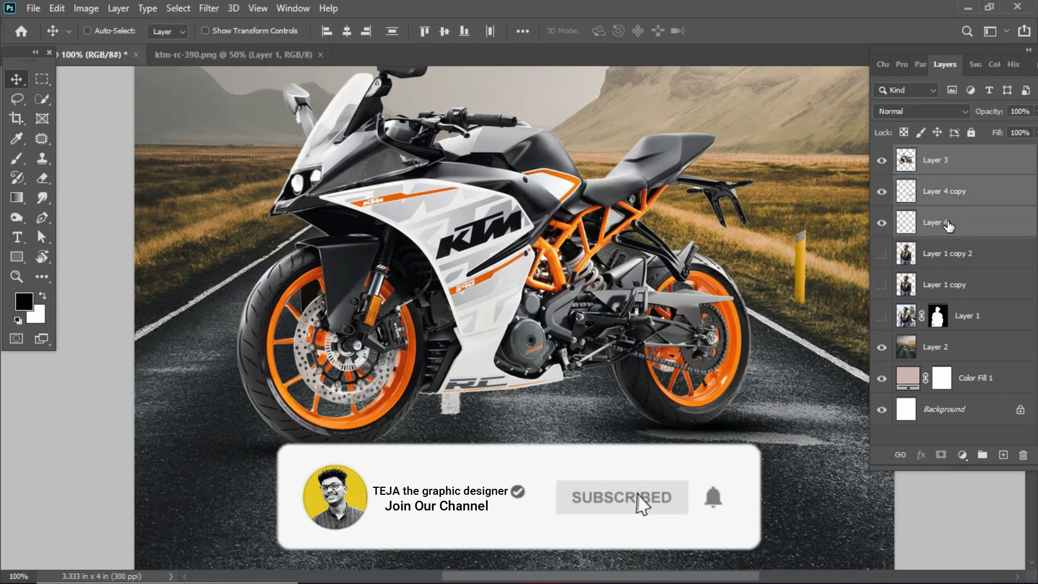
right_click(949, 225)
left_click(852, 311)
Move the linked bike group lower and beneath the man's layer, then show the man again.
key("ctrl+minus")
left_click_drag(483, 330, 492, 437)
left_click_drag(943, 240, 958, 269)
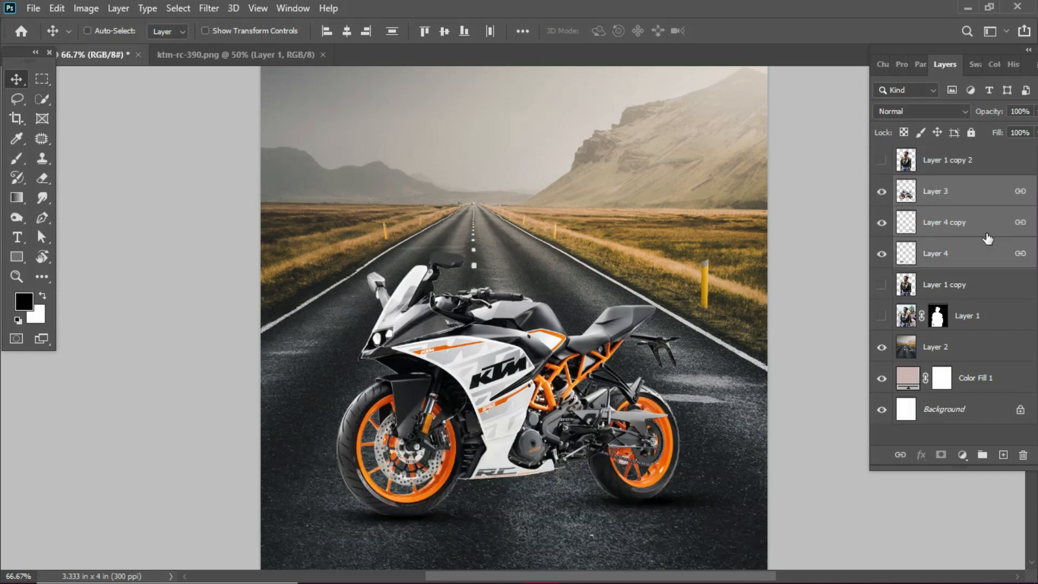
left_click(882, 162)
key("ctrl+t")
Enlarge the linked bike and shadows, pull the left side in, and nudge the bike into place.
key("ctrl+minus")
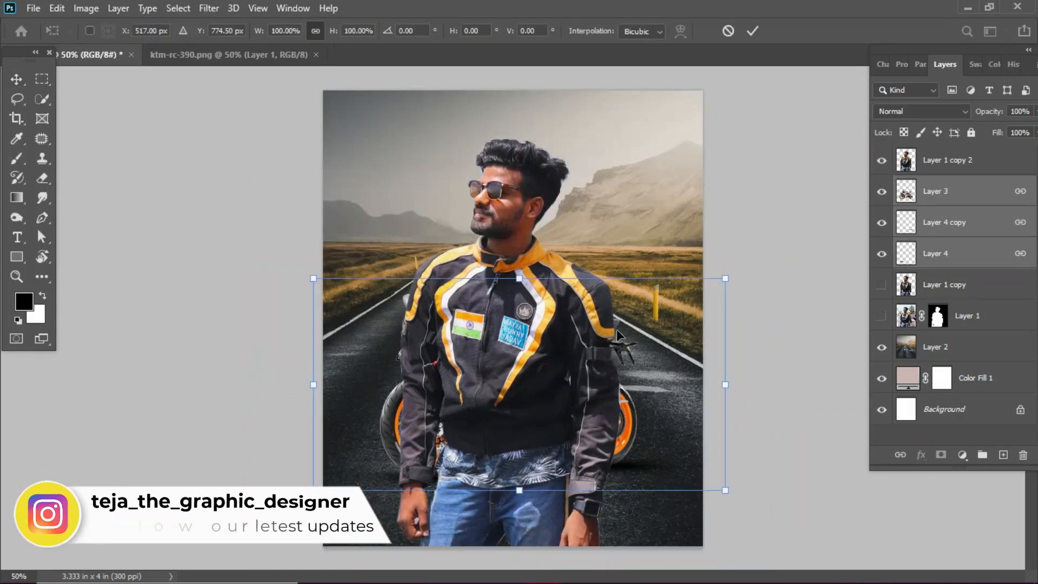
left_click_drag(724, 281, 805, 236)
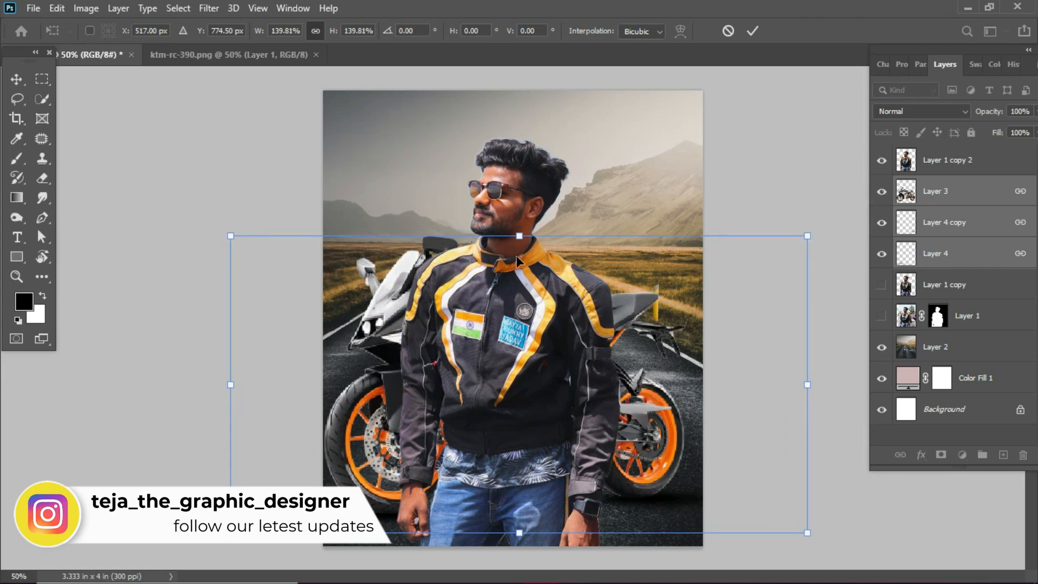
key("ctrl+plus")
left_click_drag(134, 350, 190, 351)
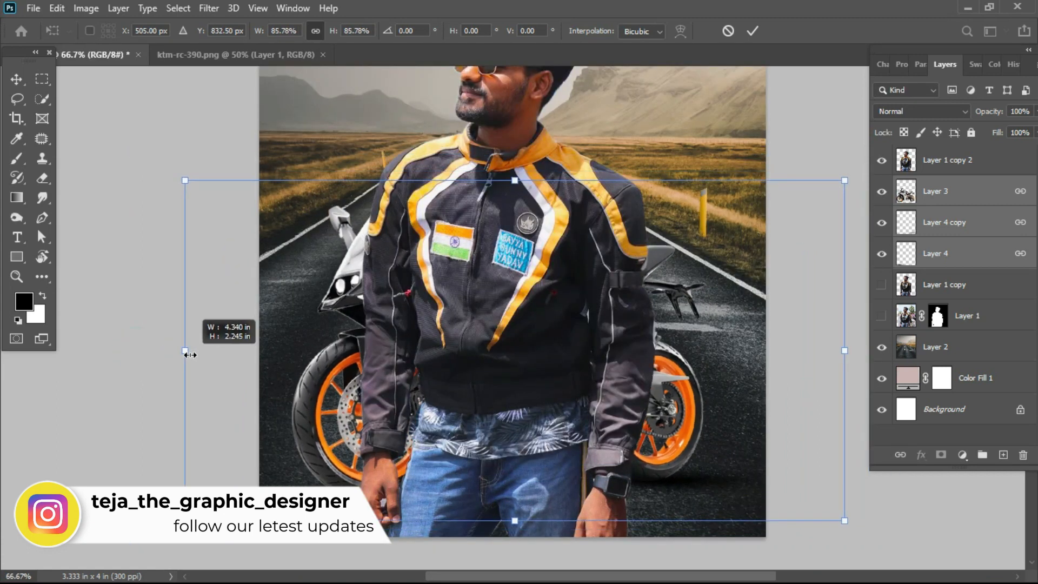
key("Return")
key("ctrl+minus")
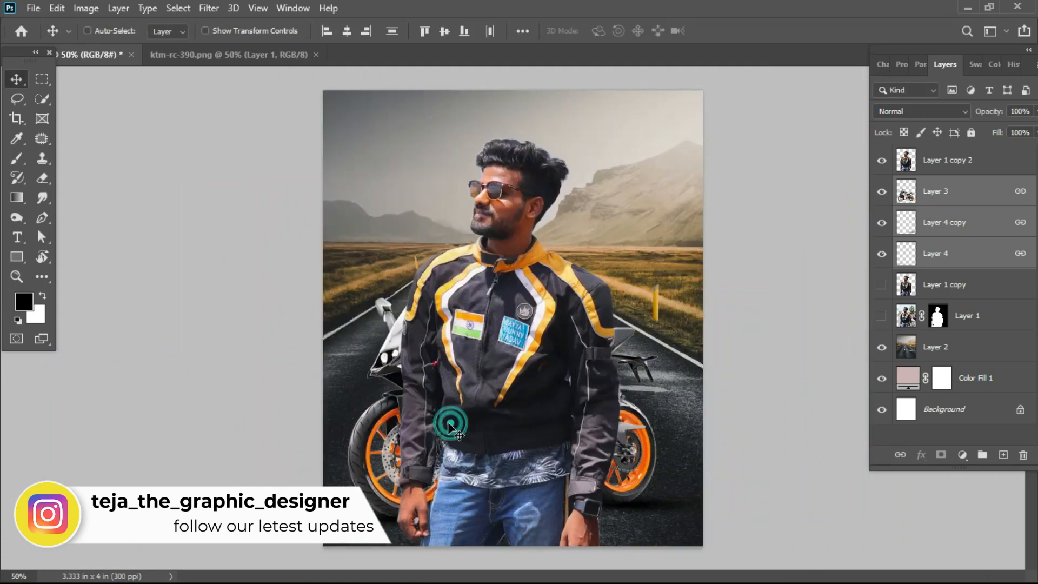
left_click_drag(450, 423, 453, 423)
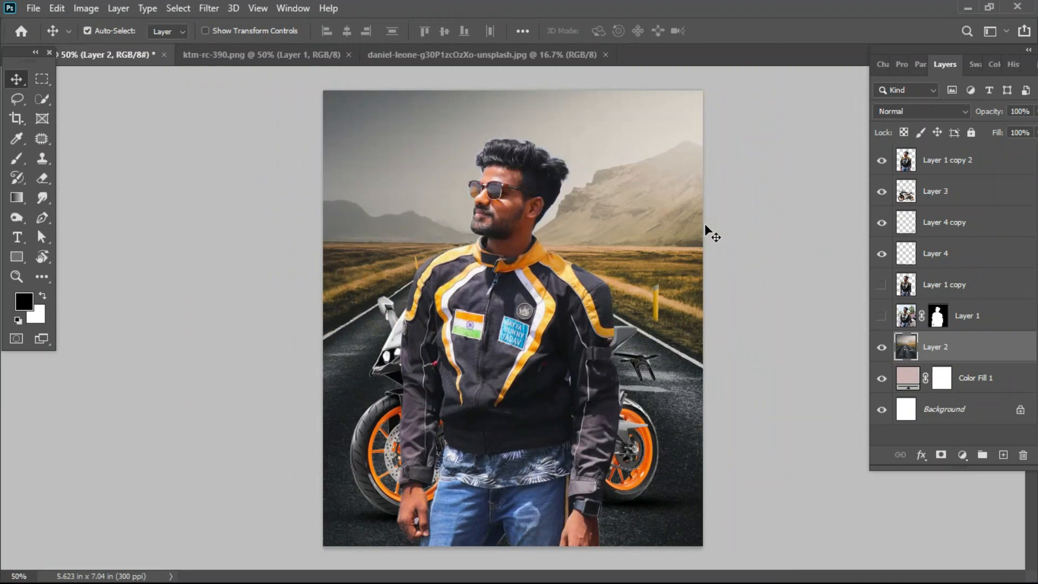
key("ctrl+0")
Apply a 15 px tilt-shift blur to the road background, with the sharp band lowered over the man.
right_click(686, 214)
left_click(210, 8)
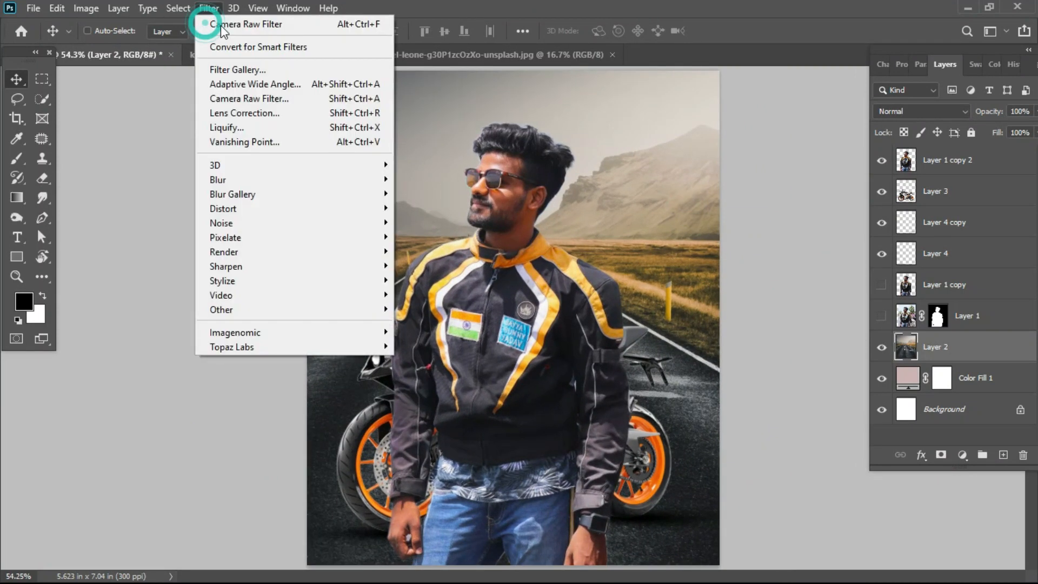
left_click(260, 199)
left_click(428, 221)
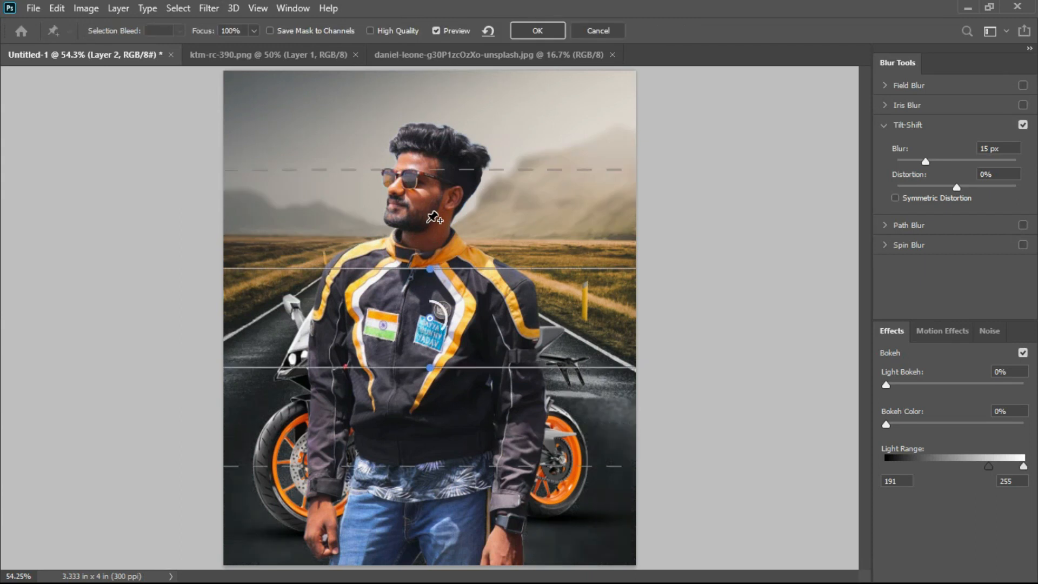
left_click_drag(433, 320, 420, 473)
left_click_drag(432, 321, 431, 258)
left_click_drag(453, 422, 457, 394)
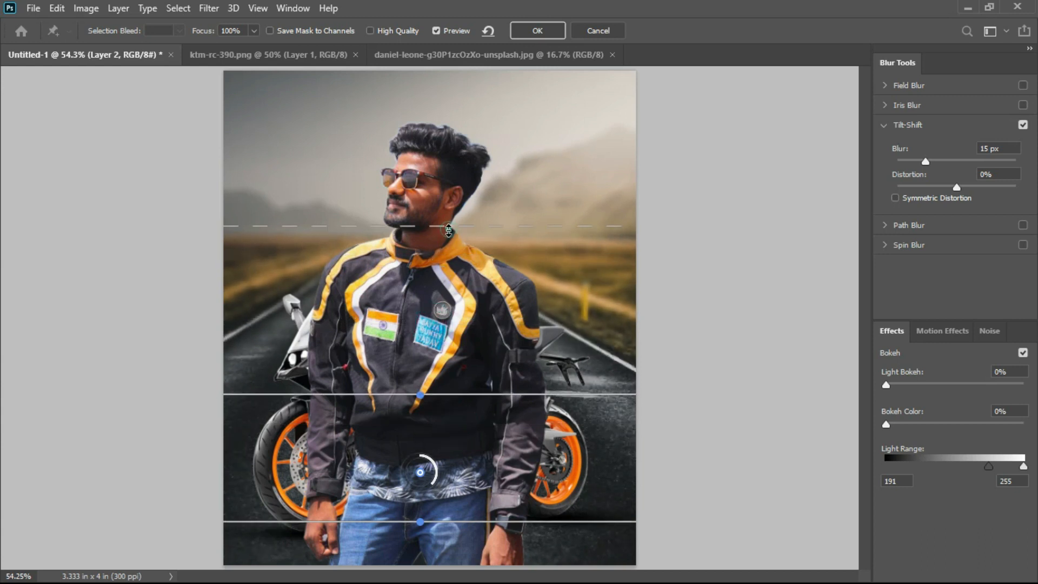
left_click(927, 161)
key("Return")
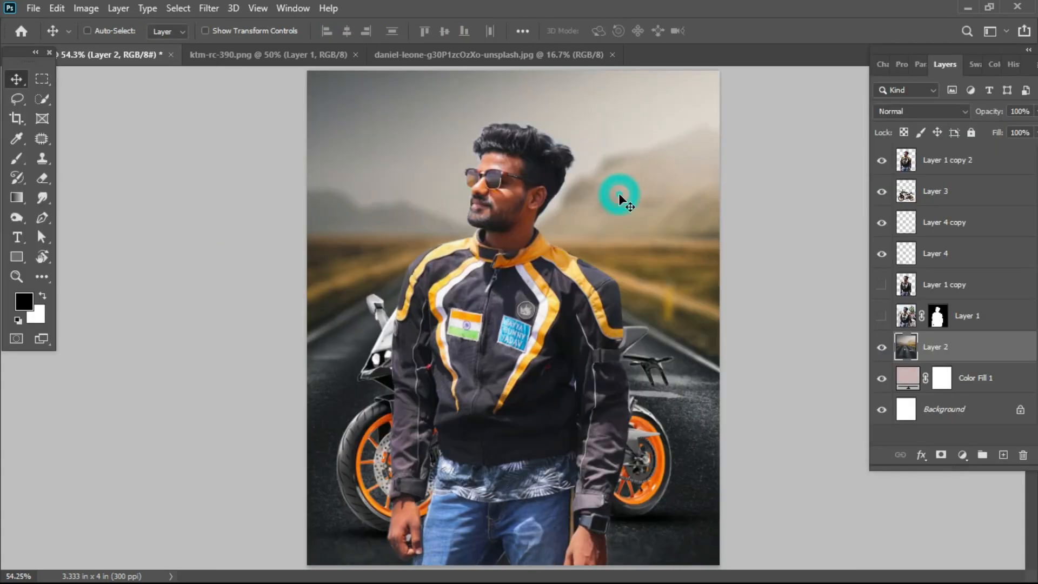
Enlarge the road background Layer 2 very slightly, then reselect the man's Layer 1 copy 2.
right_click(588, 207)
left_click(591, 216)
key("ctrl+t")
mouse_move(828, 275)
left_mouse_down()
mouse_move(818, 271)
mouse_move(832, 273)
left_mouse_up()
key("Return")
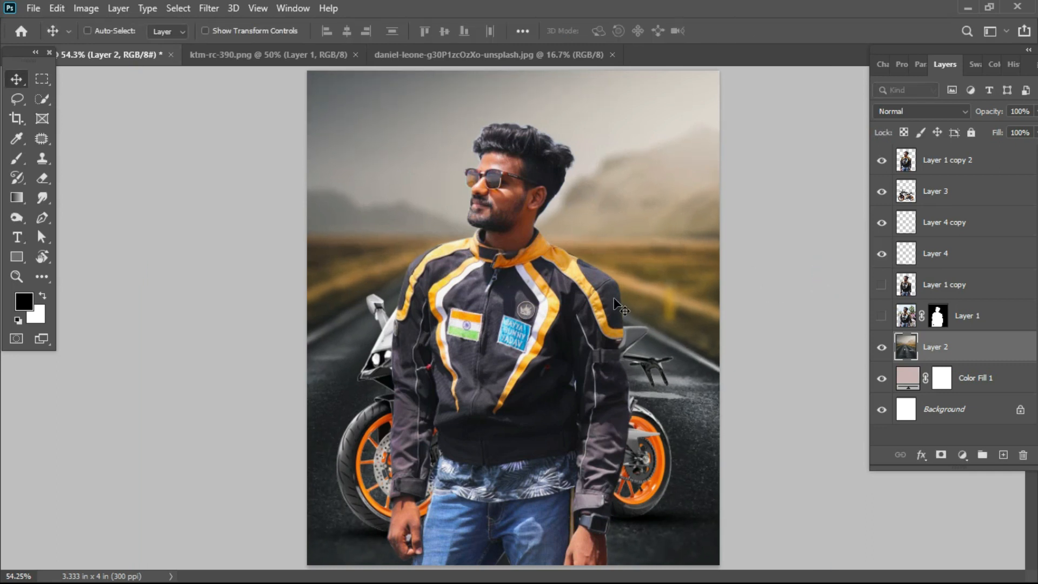
key("ctrl+plus")
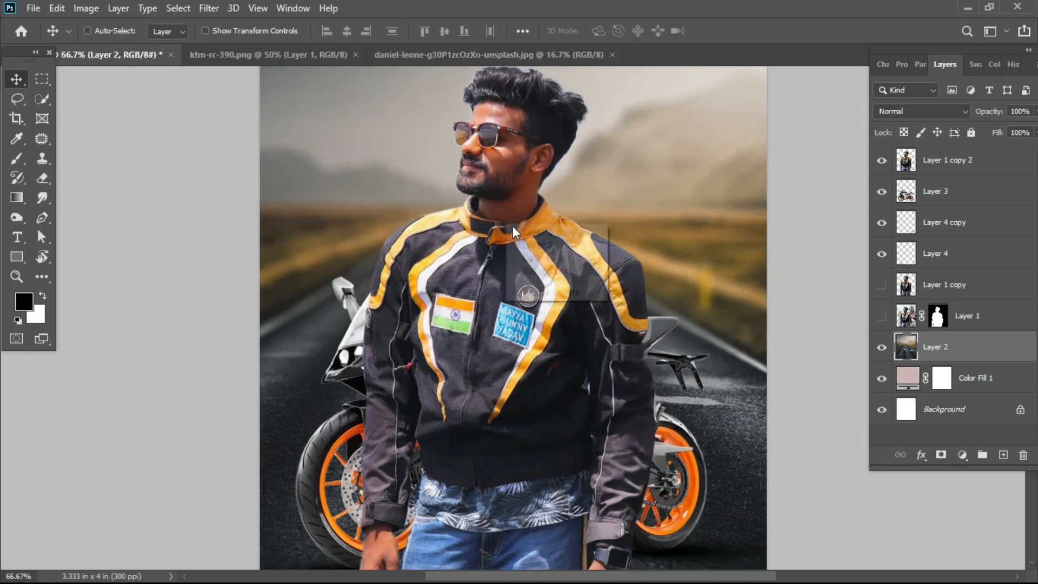
left_click(521, 229, "ctrl")
key("ctrl+0")
Apply Color Balance midtones +5 red and +11 green to the man.
key("ctrl+b")
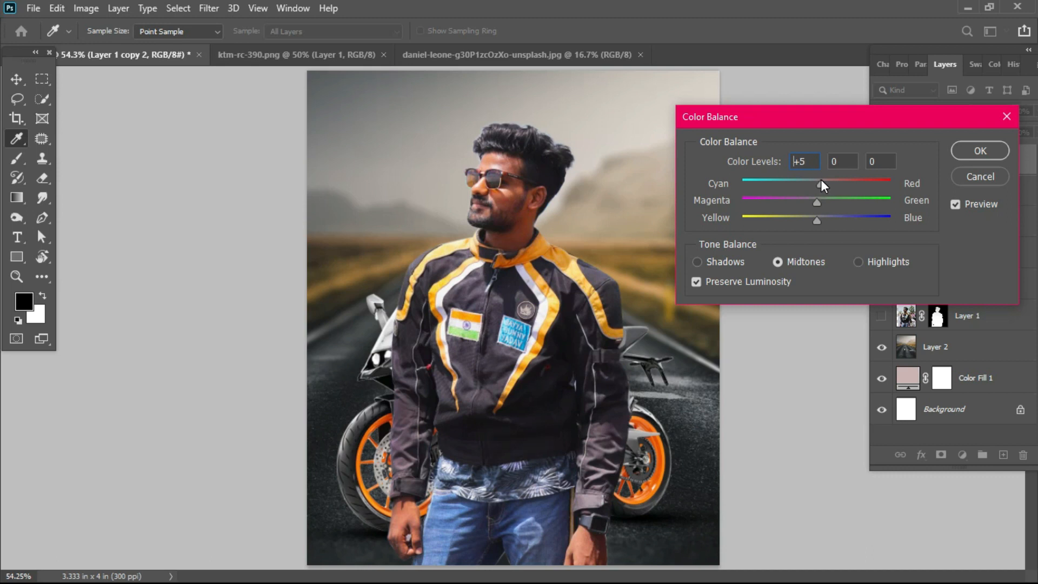
left_click_drag(819, 203, 825, 202)
key("Return")
key("ctrl+minus")
key("ctrl+0")
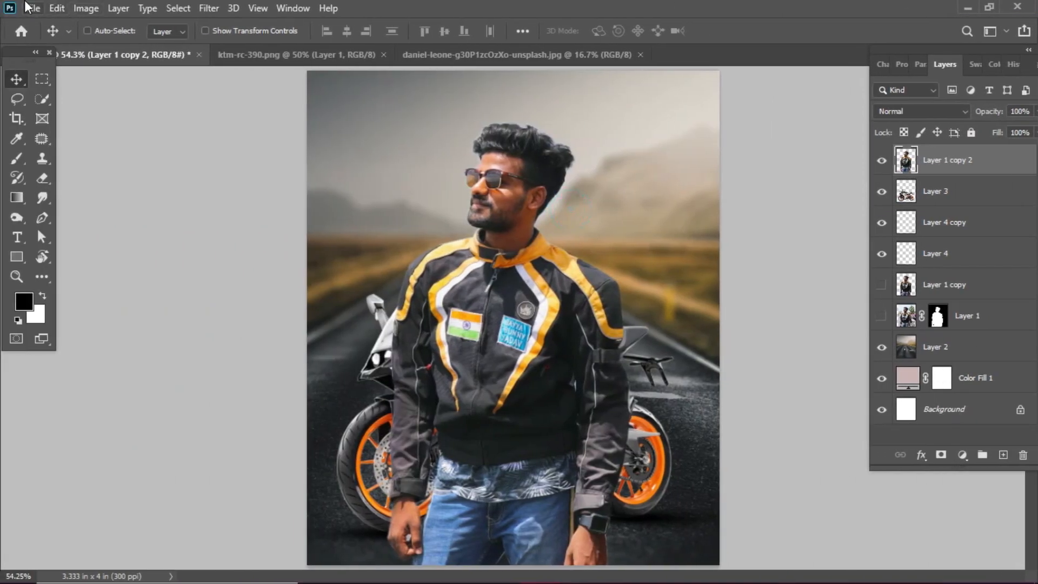
Open the dust-particles wallpaper image from Downloads.
left_click(316, 8)
left_click(47, 38)
double_click(204, 162)
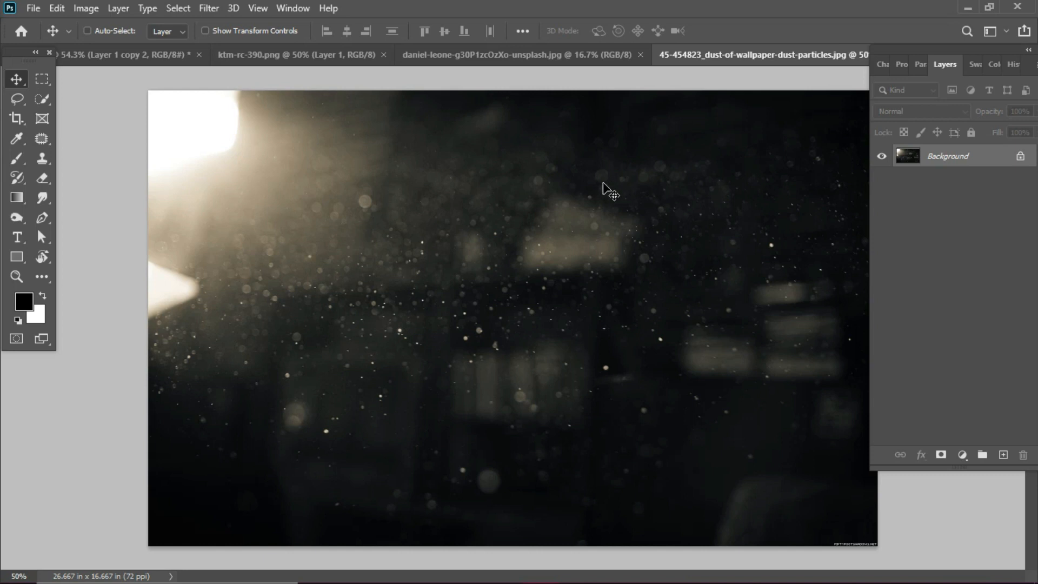
Bring the dust image into the poster below the motorcycle layer in Screen blend mode.
left_click_drag(508, 231, 423, 251)
left_click_drag(984, 158, 979, 235)
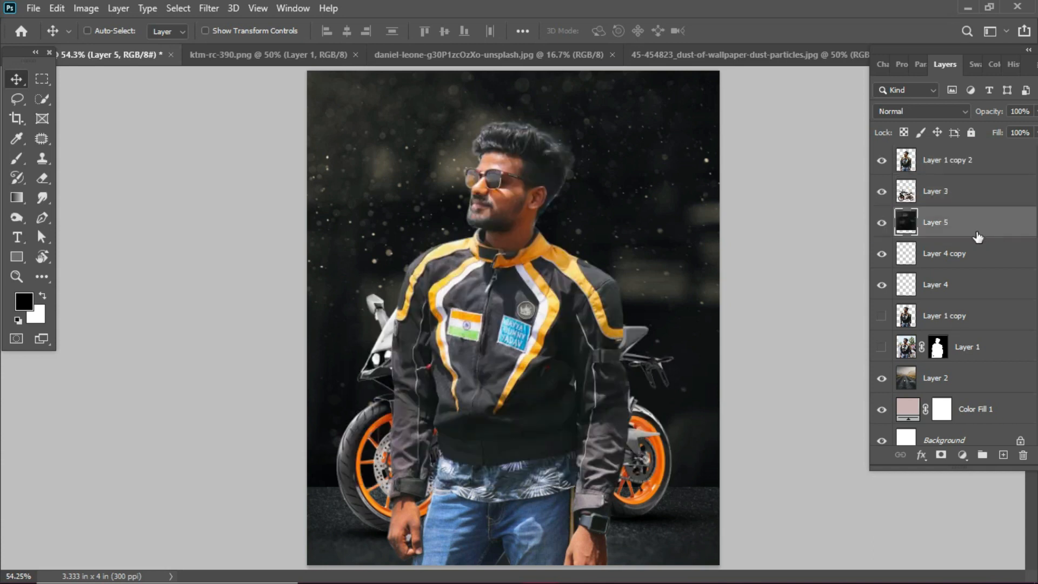
left_click(912, 112)
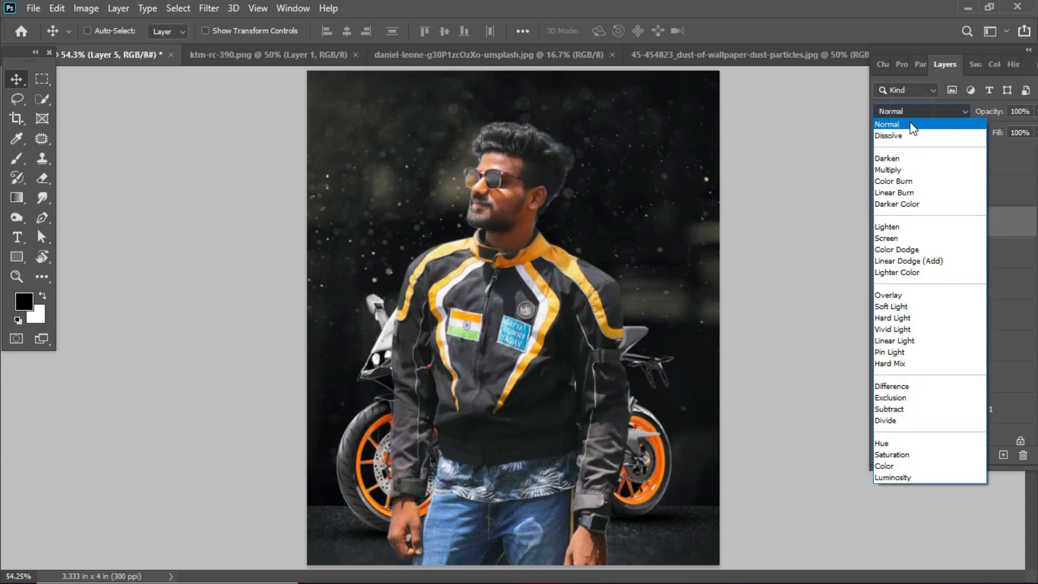
left_click(887, 238)
Transform the dust overlay so it stretches down to the poster's bottom edge.
left_click_drag(524, 203, 535, 216)
key("ctrl+t")
key("ctrl+minus")
left_click_drag(433, 98, 435, 158)
left_click_drag(477, 251, 540, 187)
left_click_drag(503, 431, 496, 523)
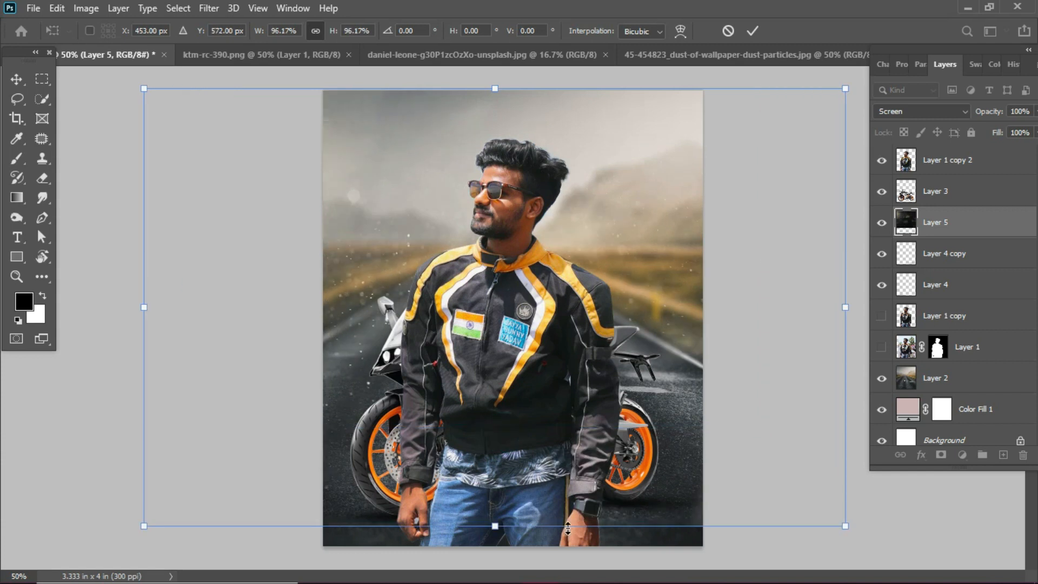
double_click(479, 341)
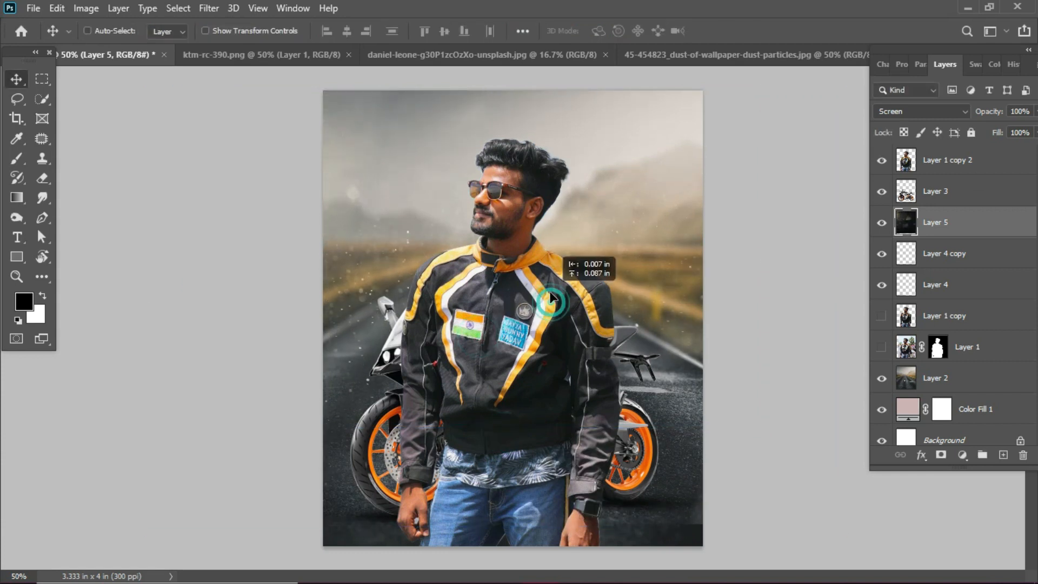
Lower the dust layer's opacity to 74% and keep Layer 5 selected.
left_click_drag(985, 114, 971, 118)
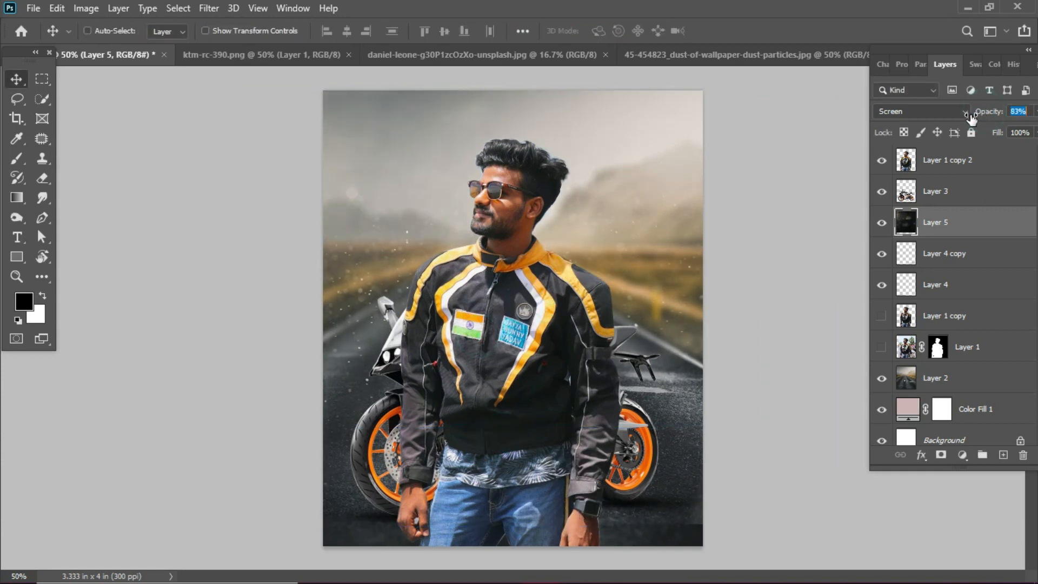
left_click(528, 219)
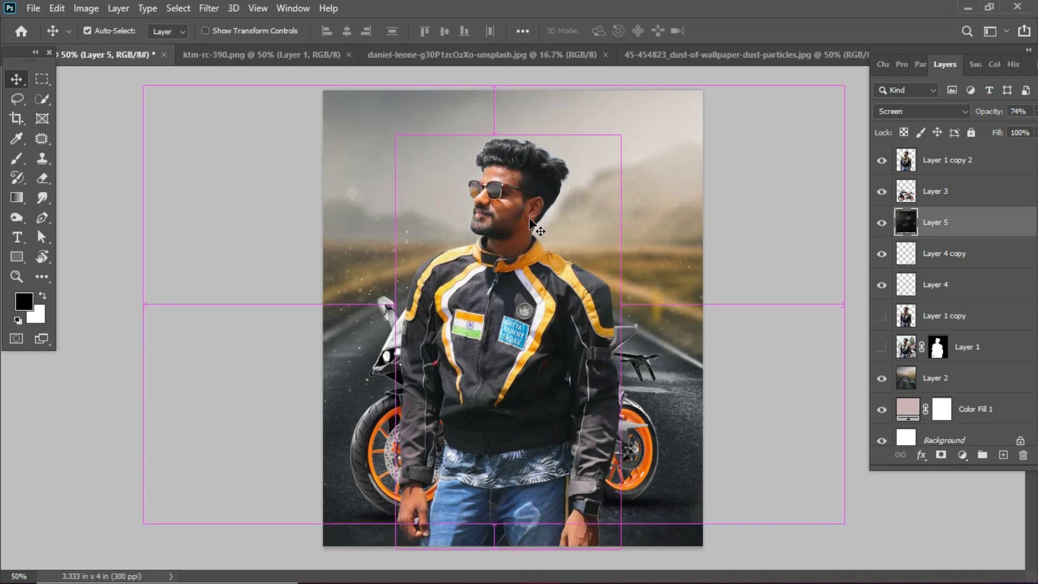
key("ctrl+0")
right_click(637, 185)
left_click(647, 190)
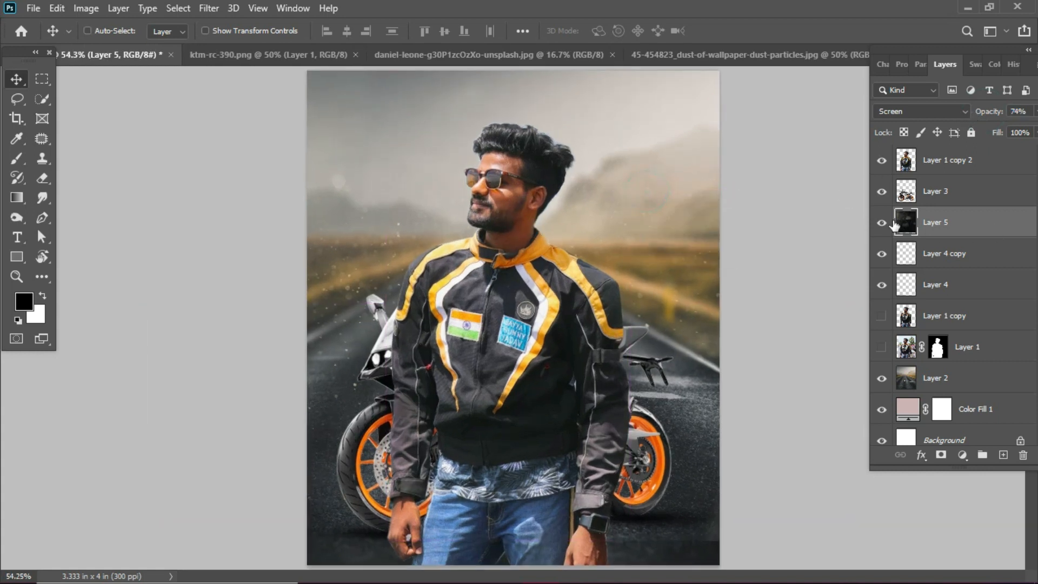
right_click(605, 221)
left_click(625, 225)
Above Layer 3, add a new layer and paint a 600 px orange (f89109) dab behind the man's head.
left_click(957, 191)
left_click(1003, 456)
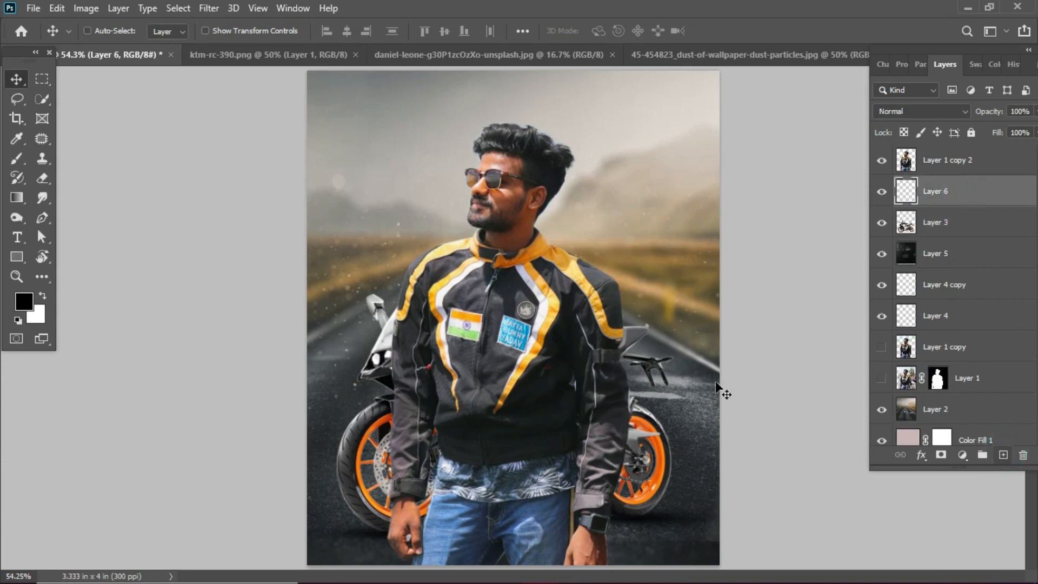
key("b")
key("bracketright")
key("bracketright")
key("bracketright")
key("bracketright")
key("bracketright")
key("bracketright")
key("bracketright")
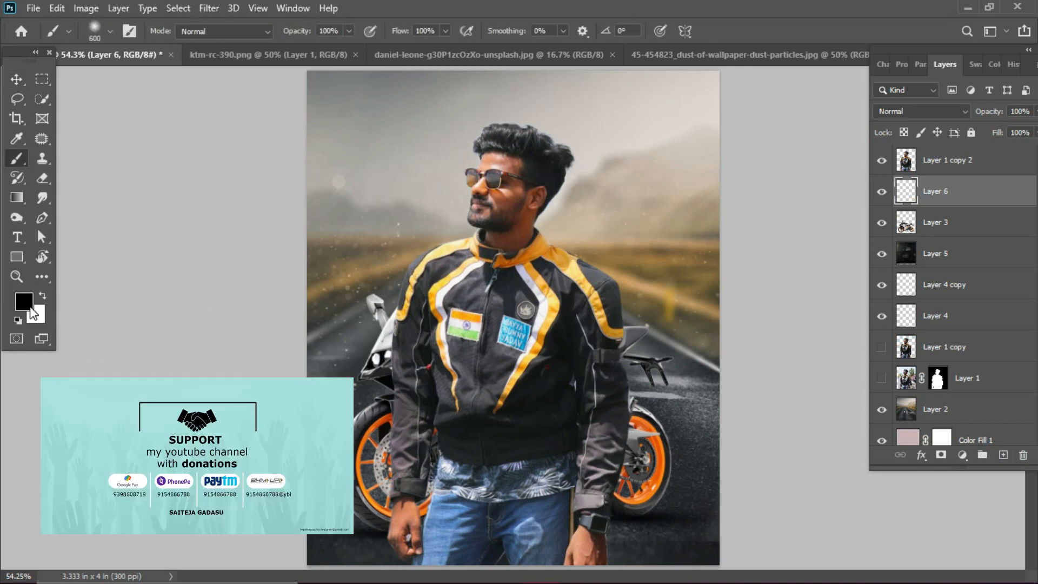
left_click(30, 307)
left_click(556, 267)
left_click_drag(300, 229, 312, 215)
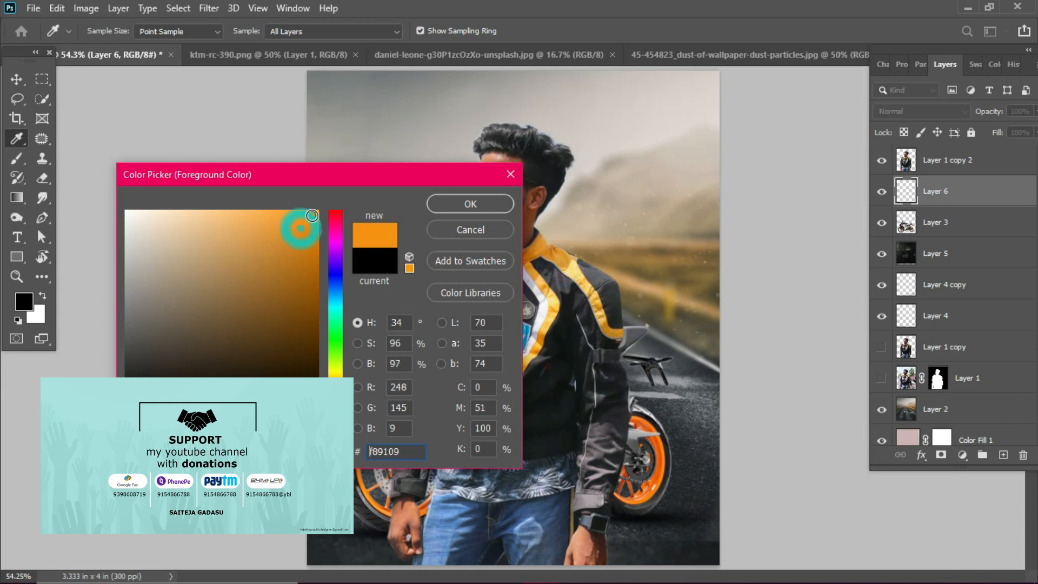
key("Return")
left_click(561, 220)
Nudge the orange glow into place and set its blend mode to Overlay.
key("v")
left_click_drag(593, 219, 605, 208)
left_click(919, 111)
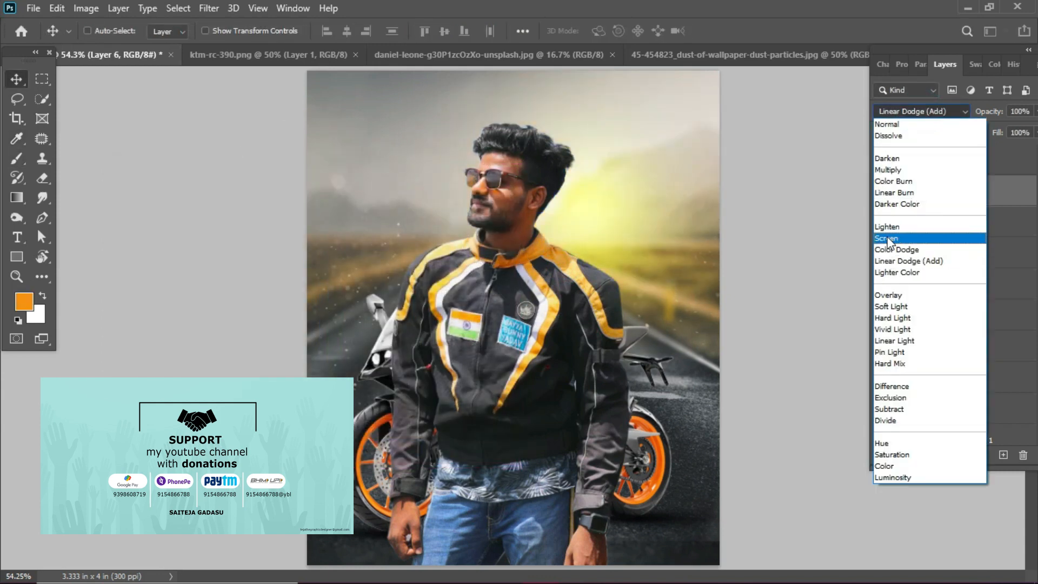
left_click(888, 239)
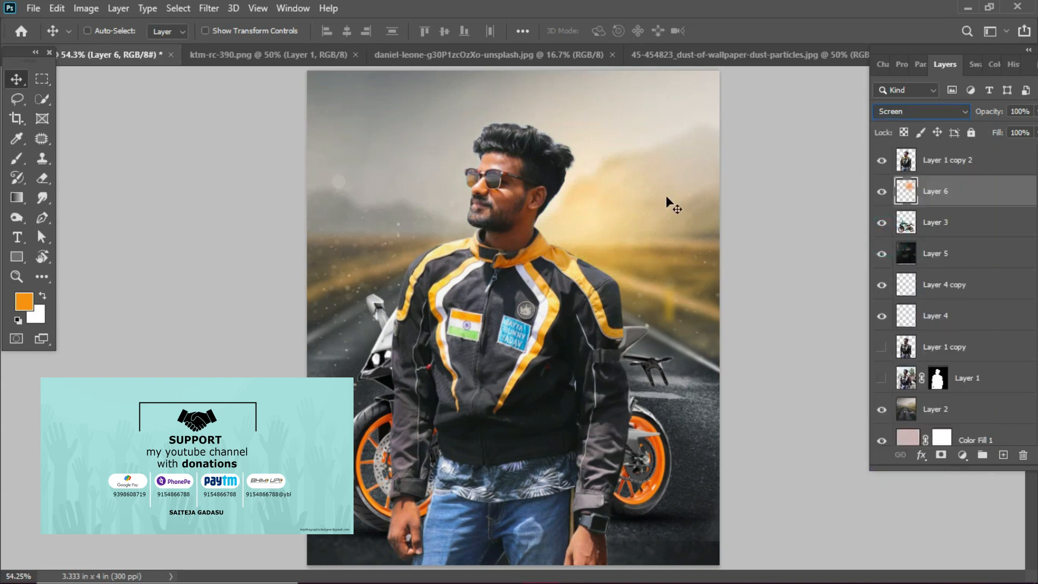
left_click(919, 111)
left_click(883, 299)
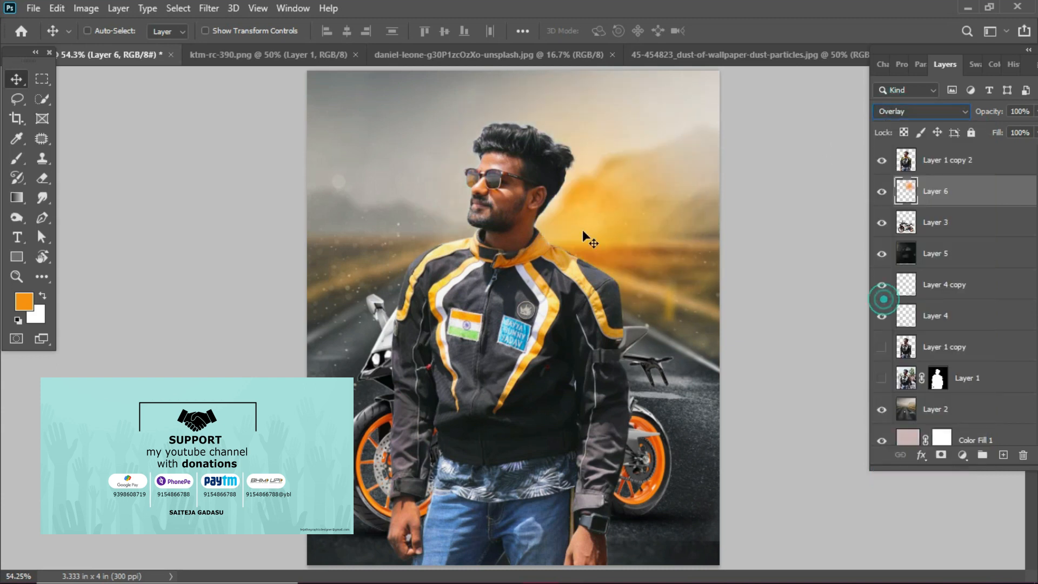
Enlarge the glow up and to the right with Free Transform, then nudge it slightly.
key("ctrl+minus")
key("ctrl+minus")
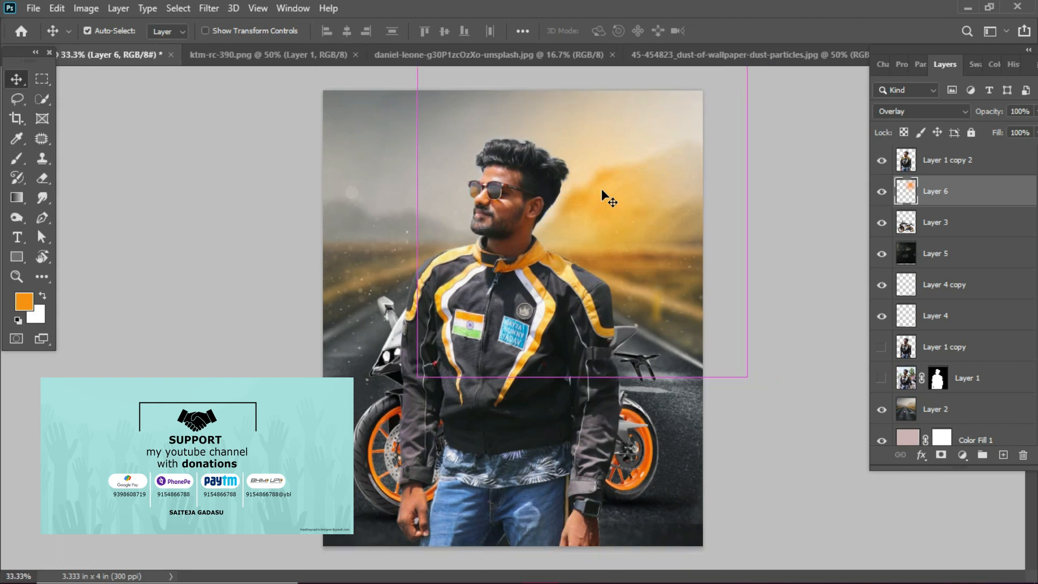
key("ctrl+t")
left_click_drag(668, 146, 712, 95)
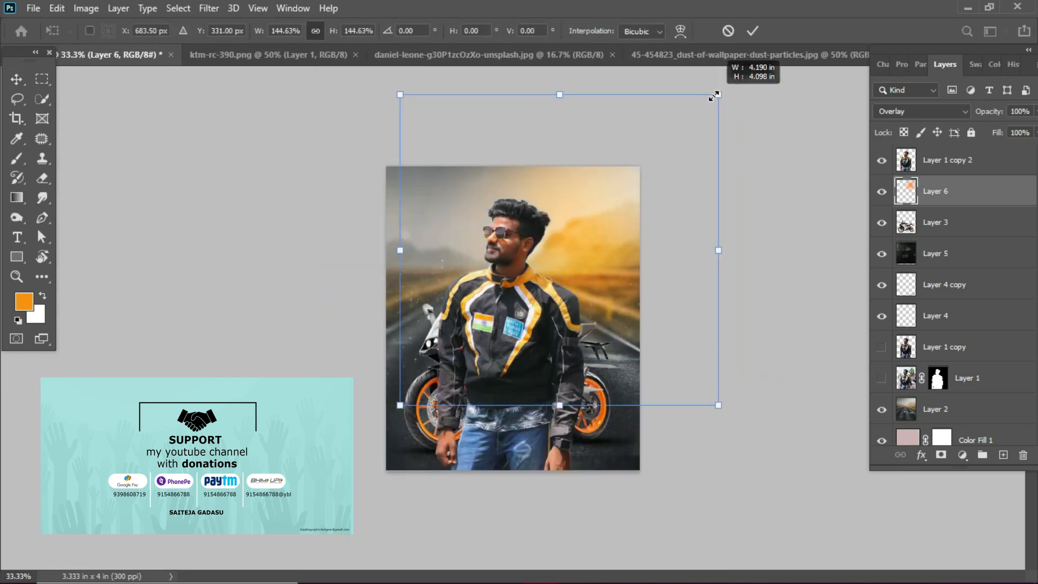
key("Return")
key("ctrl+plus")
mouse_move(617, 239)
left_mouse_down()
mouse_move(627, 225)
mouse_move(611, 229)
left_mouse_up()
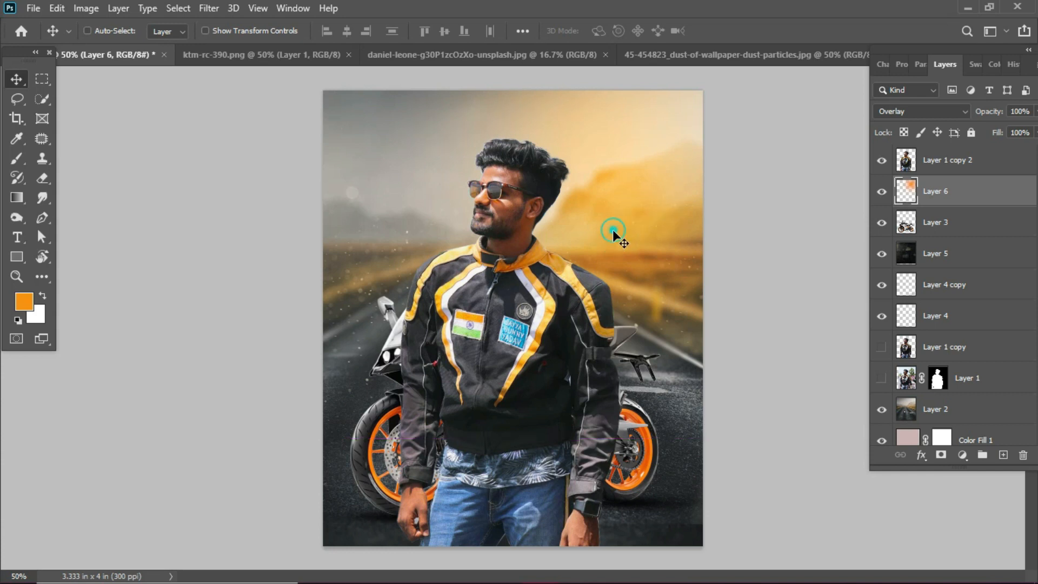
left_click(978, 166)
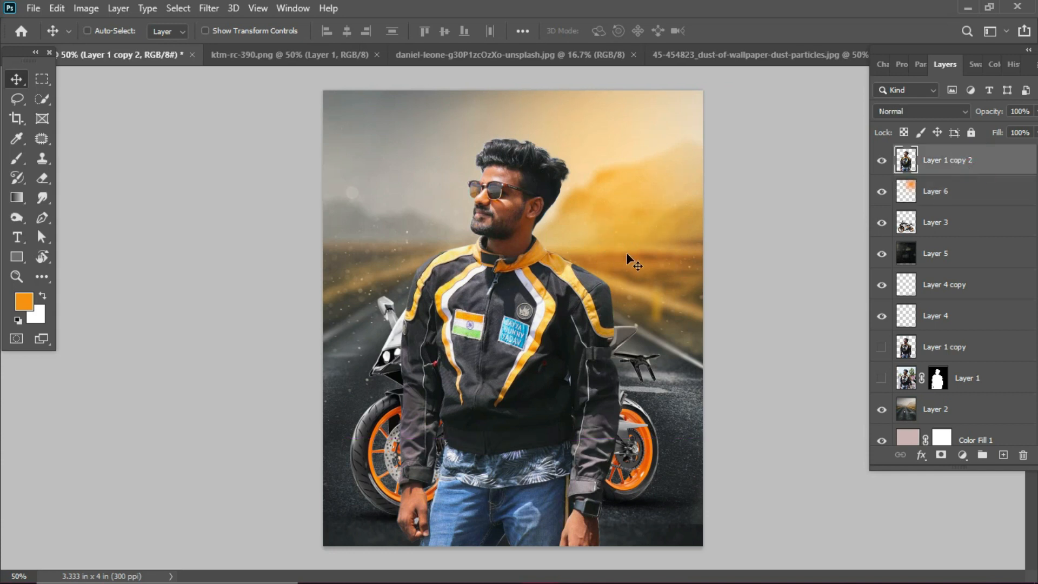
Stamp all visible layers into a new merged Layer 7 on top.
right_click(513, 190)
left_click(776, 131)
key("ctrl+shift+alt+e")
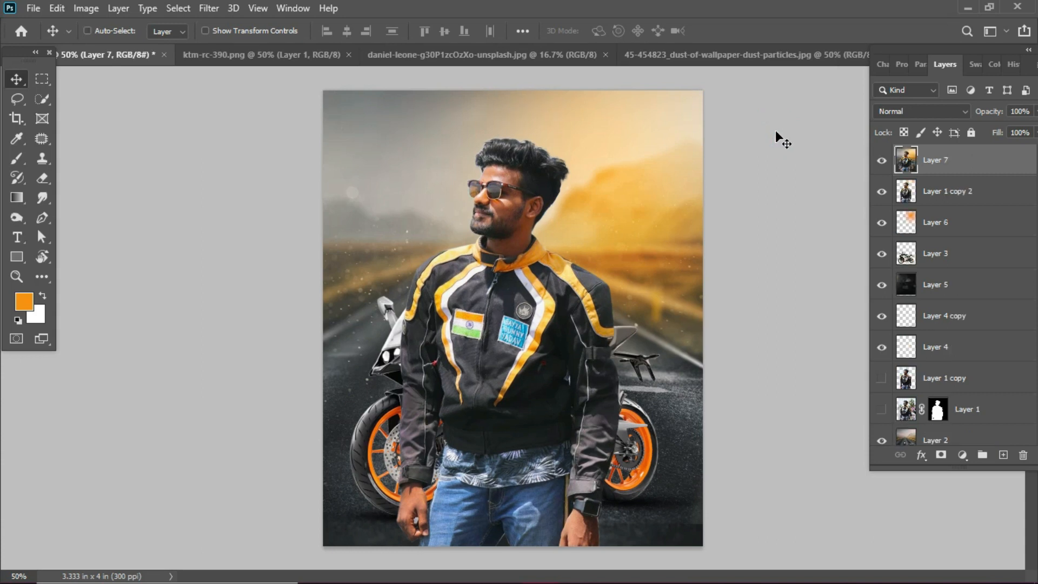
Apply an Exposure adjustment of +0.18 with gamma correction around 0.96 to Layer 7.
left_click(204, 7)
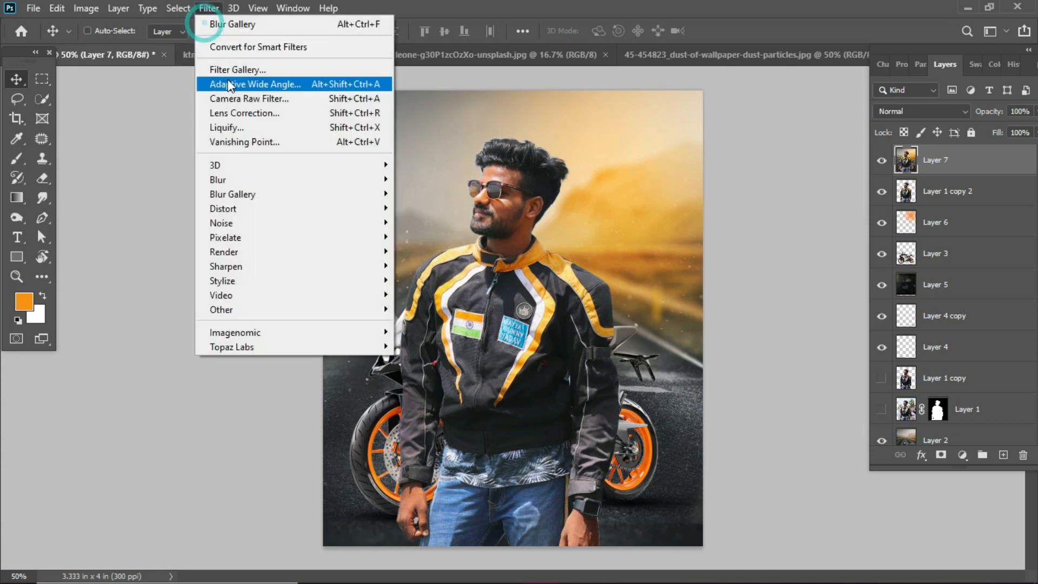
left_click(150, 101)
left_click(96, 9)
mouse_move(111, 46)
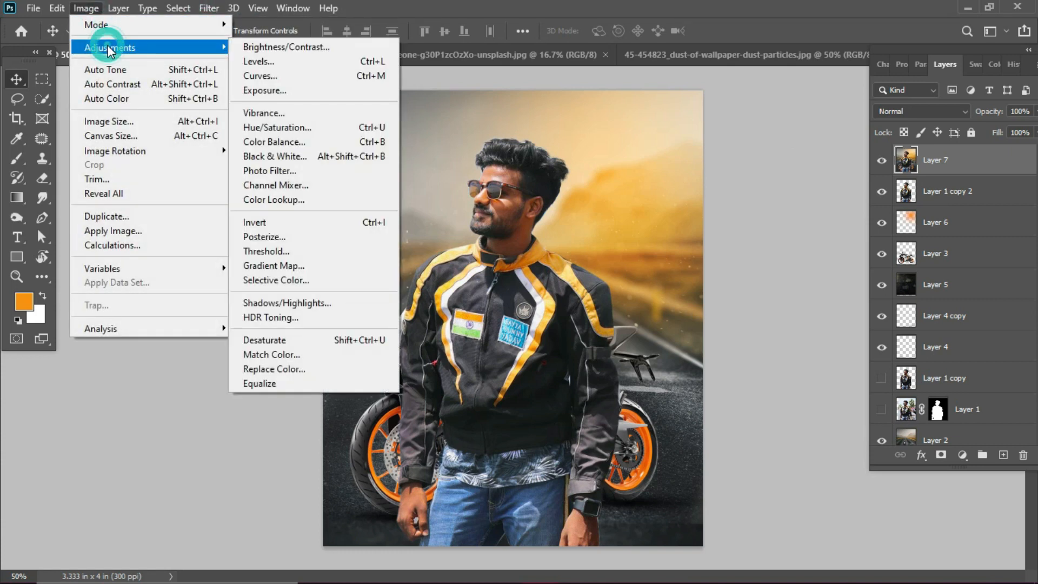
left_click(297, 97)
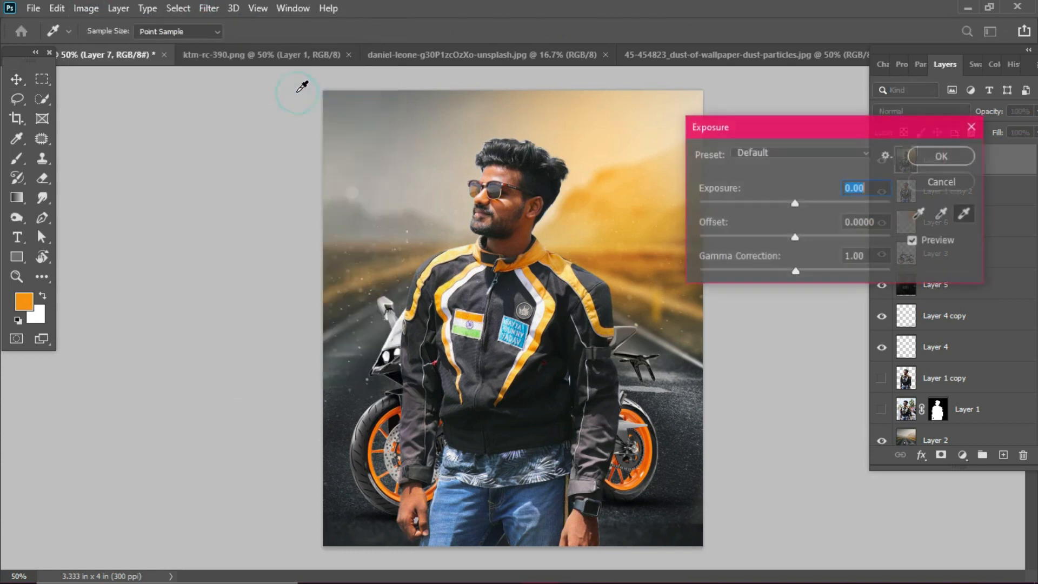
left_click_drag(798, 203, 789, 238)
left_click_drag(802, 272, 803, 277)
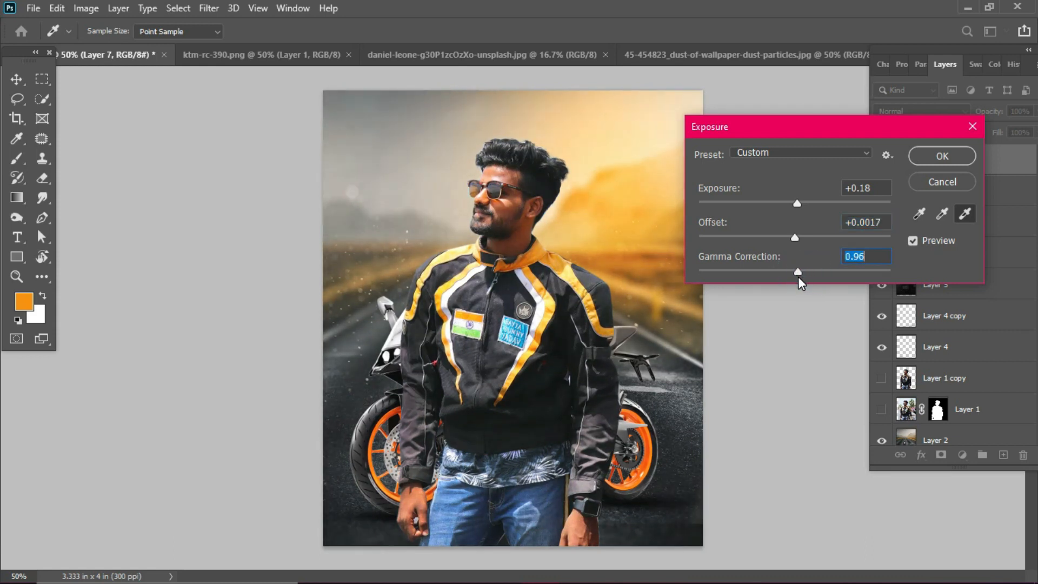
left_click(955, 163)
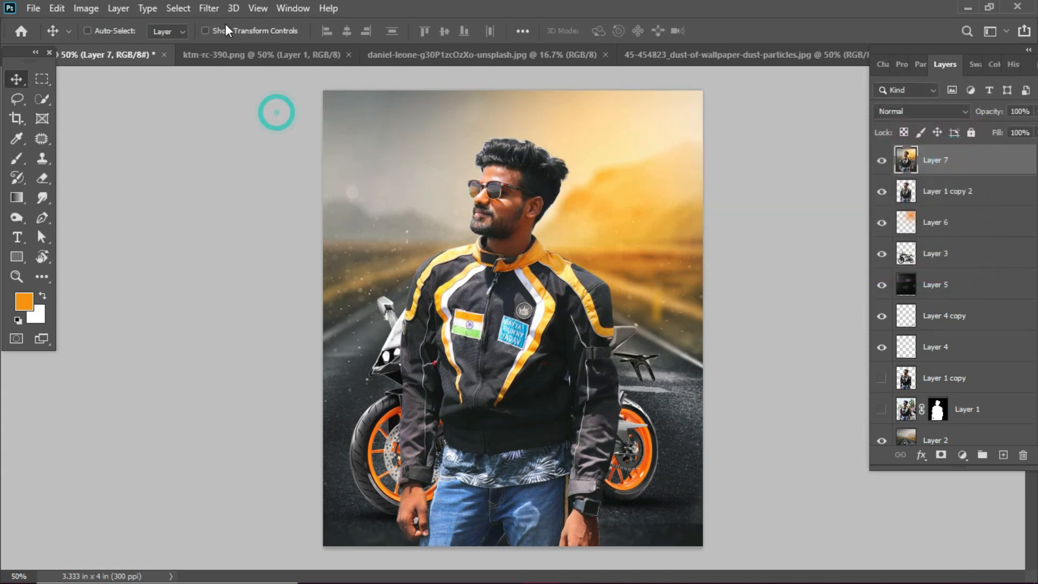
left_click(209, 9)
left_click(238, 101)
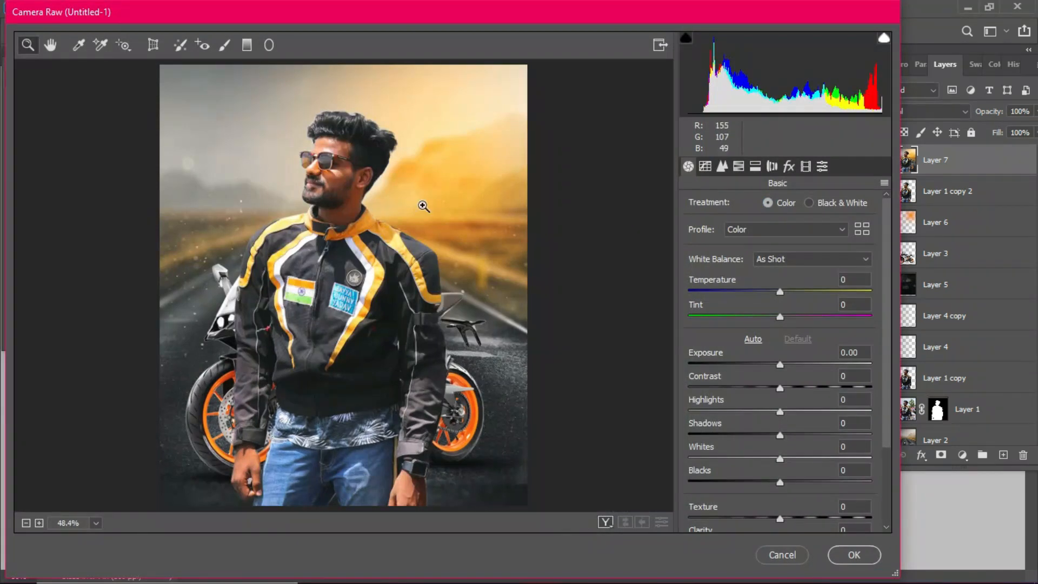
In Camera Raw Effects, darken the edges with a -19 vignette and add grain of about 25.
left_click(789, 166)
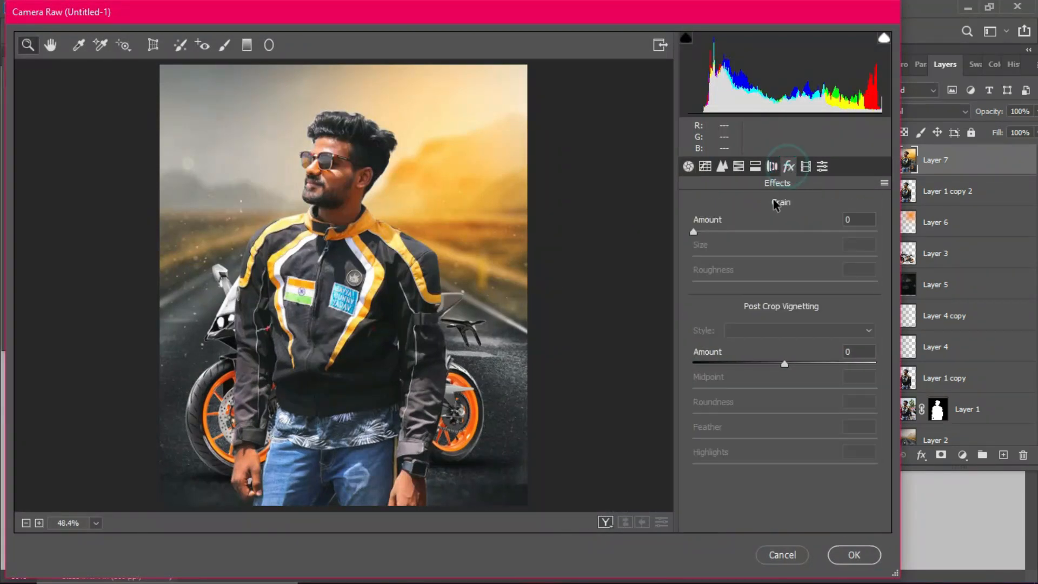
left_click_drag(781, 365, 771, 366)
left_click_drag(694, 233, 715, 236)
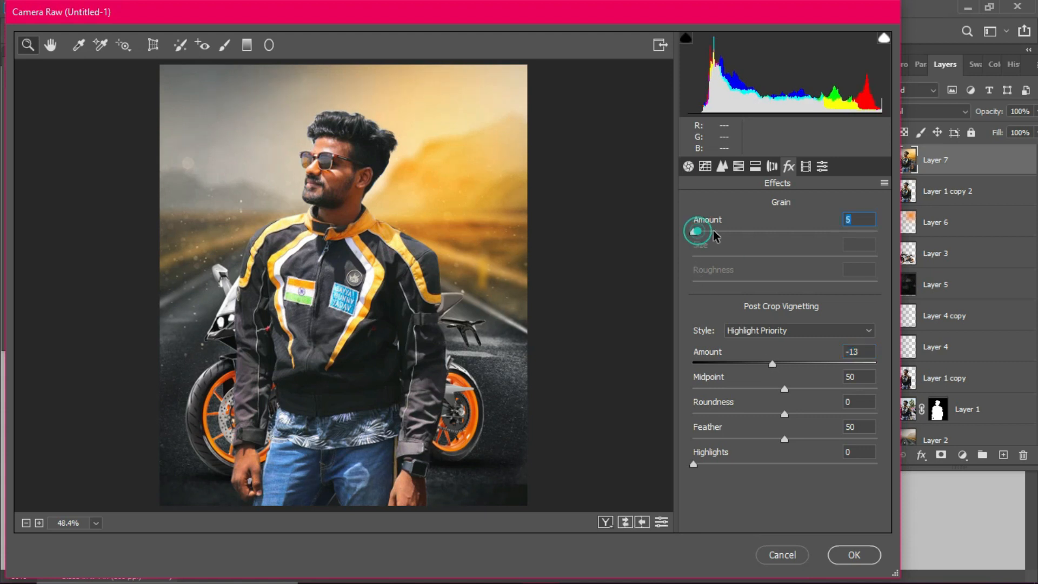
left_click_drag(861, 218, 727, 234)
type("25")
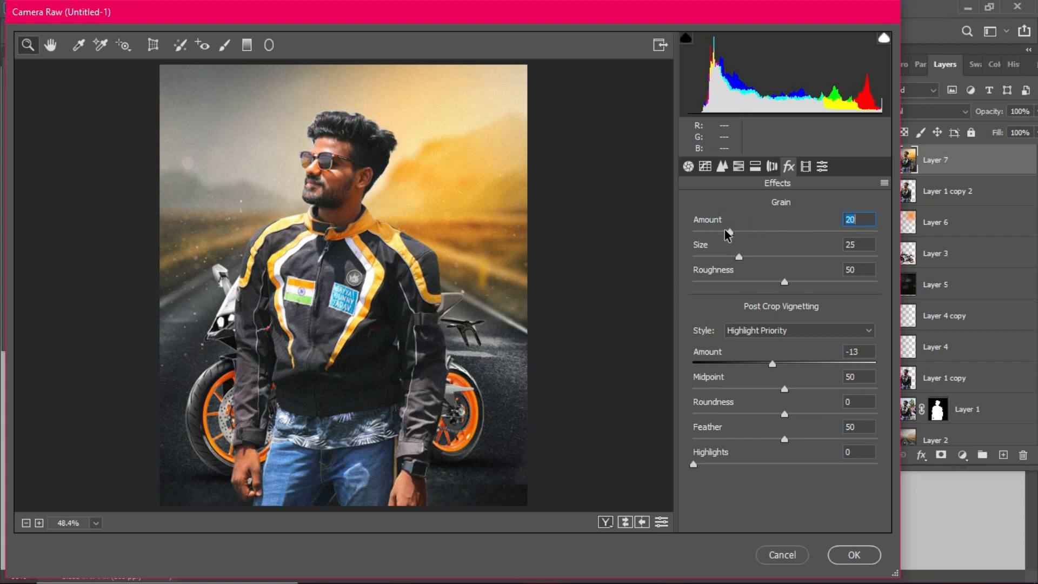
left_click_drag(210, 139, 326, 241)
mouse_move(248, 164)
left_mouse_down()
mouse_move(365, 311)
mouse_move(269, 239)
left_mouse_up()
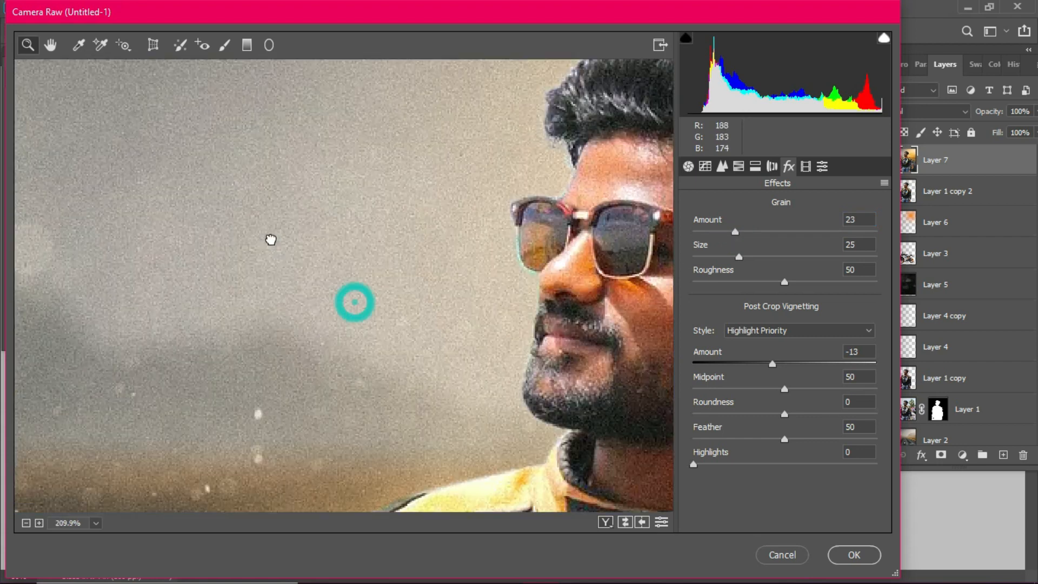
key("ctrl+minus")
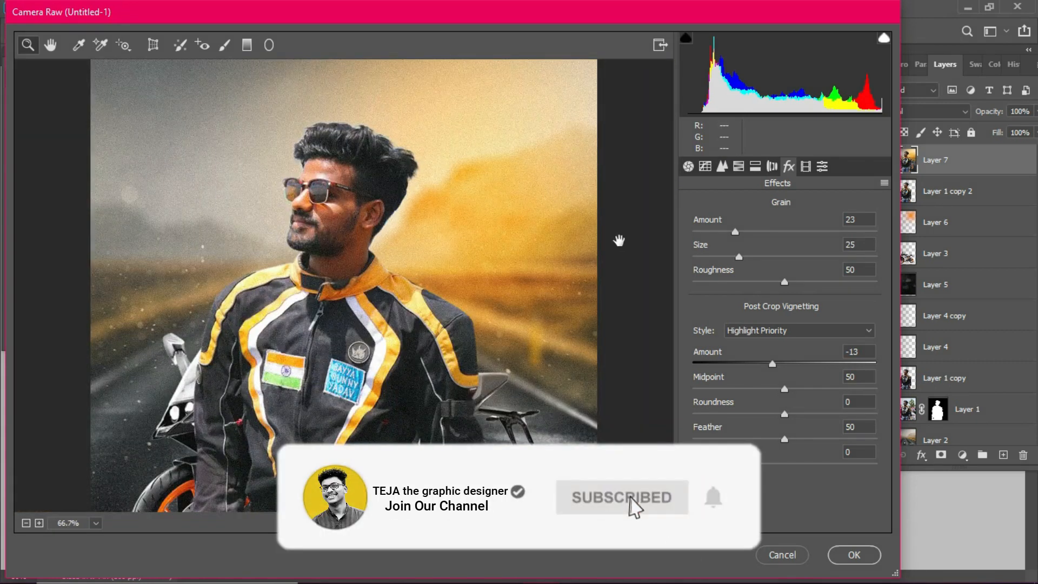
key("ctrl+minus")
mouse_move(771, 364)
left_mouse_down()
mouse_move(771, 375)
mouse_move(763, 361)
left_mouse_up()
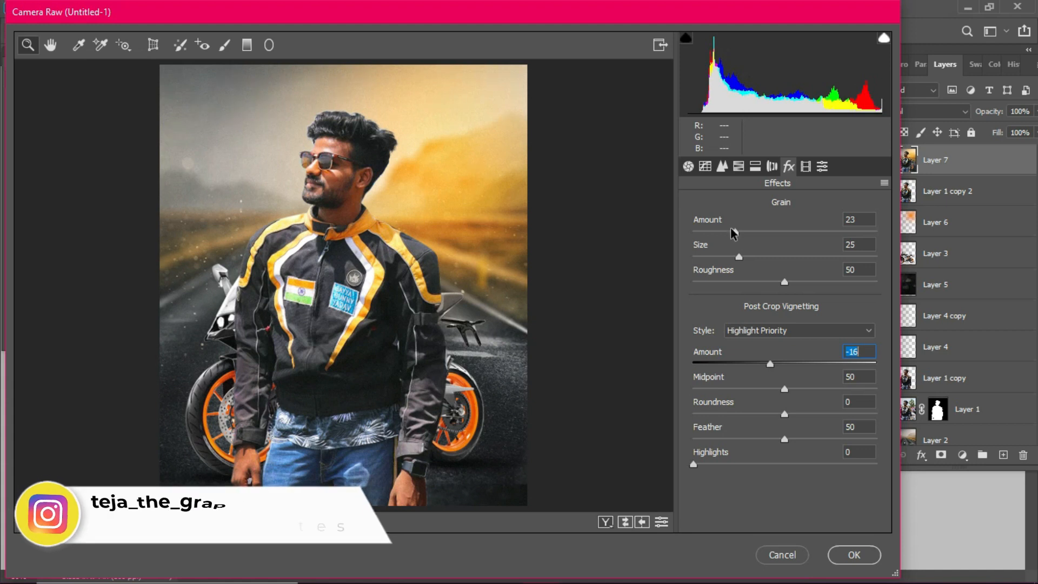
mouse_move(735, 232)
left_mouse_down()
mouse_move(745, 237)
mouse_move(729, 233)
left_mouse_up()
left_click(770, 363)
In Basic, set Exposure +0.10, Shadows +13, Whites +15, Texture +8, Saturation −5, and apply.
left_click(687, 166)
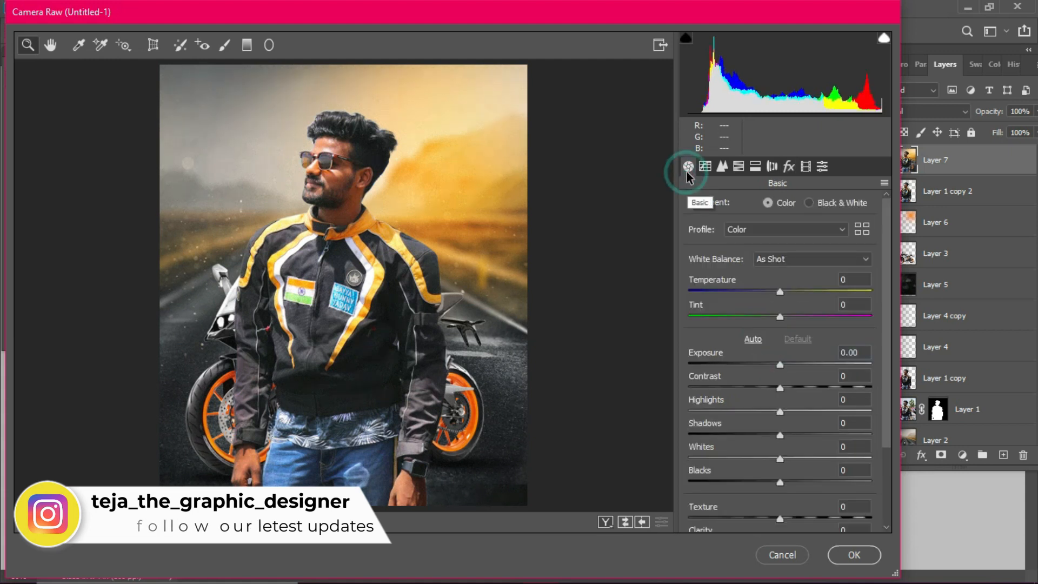
left_click_drag(783, 363, 792, 459)
scroll(800, 501, "down", 3)
left_click_drag(777, 413, 784, 413)
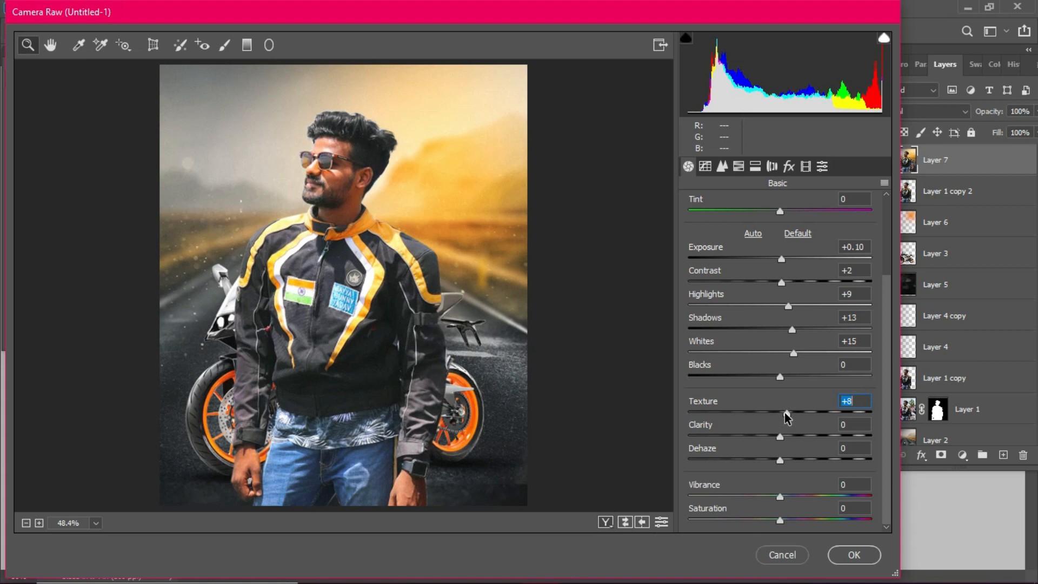
mouse_move(780, 522)
left_mouse_down()
mouse_move(764, 523)
mouse_move(773, 524)
left_mouse_up()
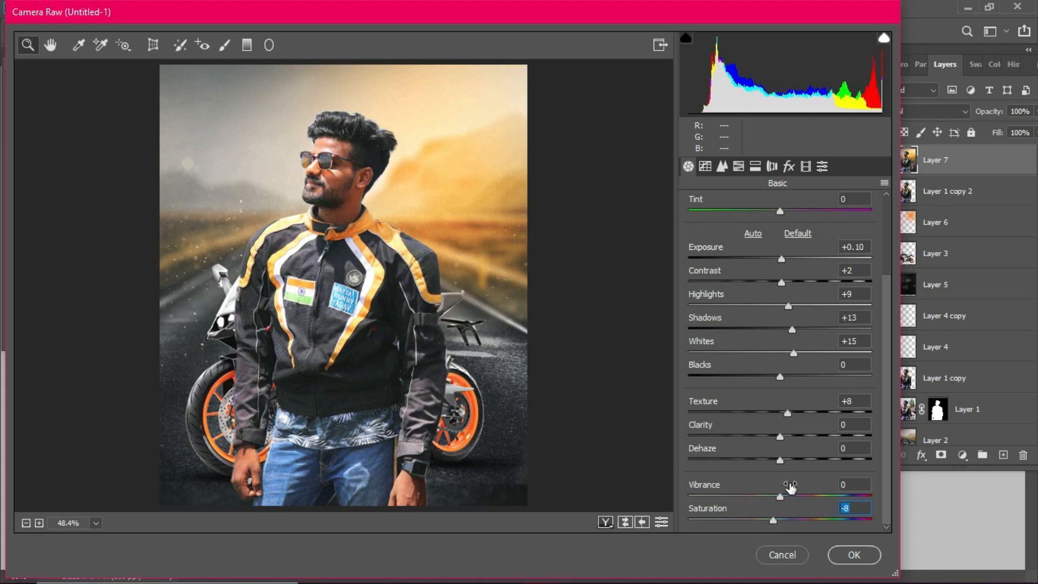
key("Up")
key("Up")
left_click(853, 554)
scroll(772, 418, "up", 1)
Duplicate orange Layer 6 to the top of the stack, keeping Overlay, and shift it left.
left_click(880, 162)
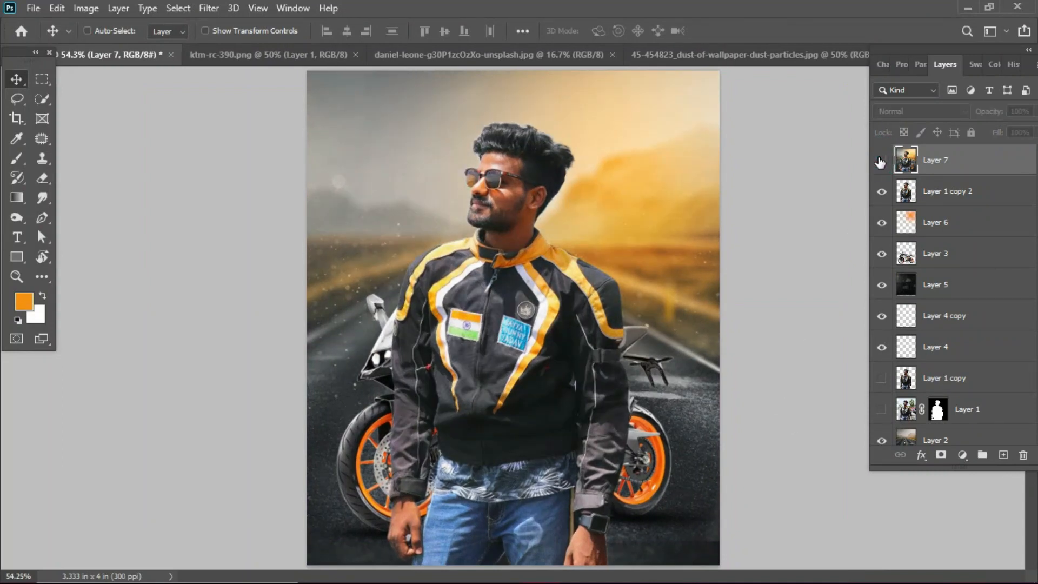
left_click(877, 160)
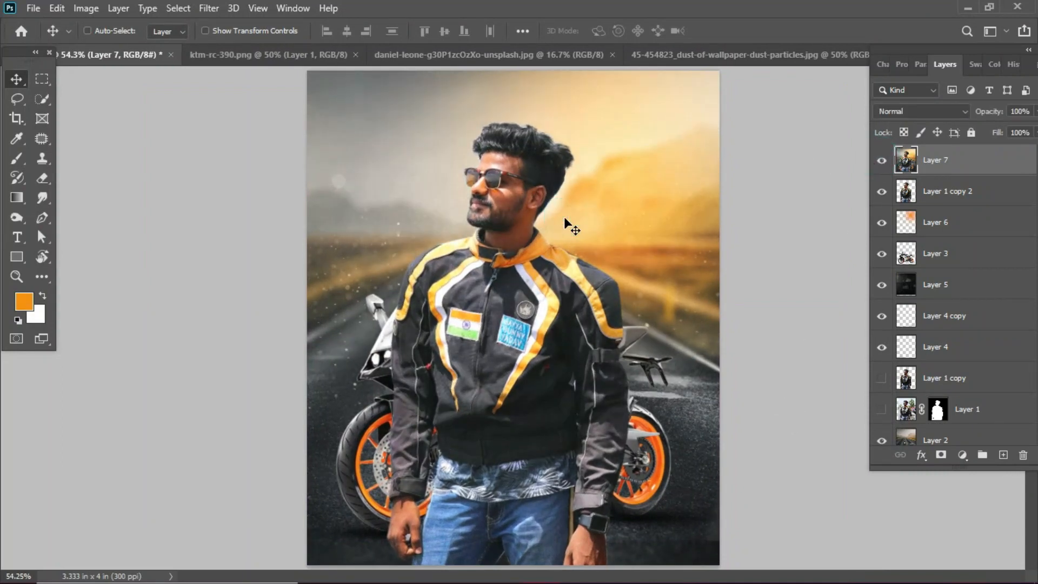
scroll(497, 245, "down", 1)
scroll(497, 246, "up", 1)
left_click(959, 234)
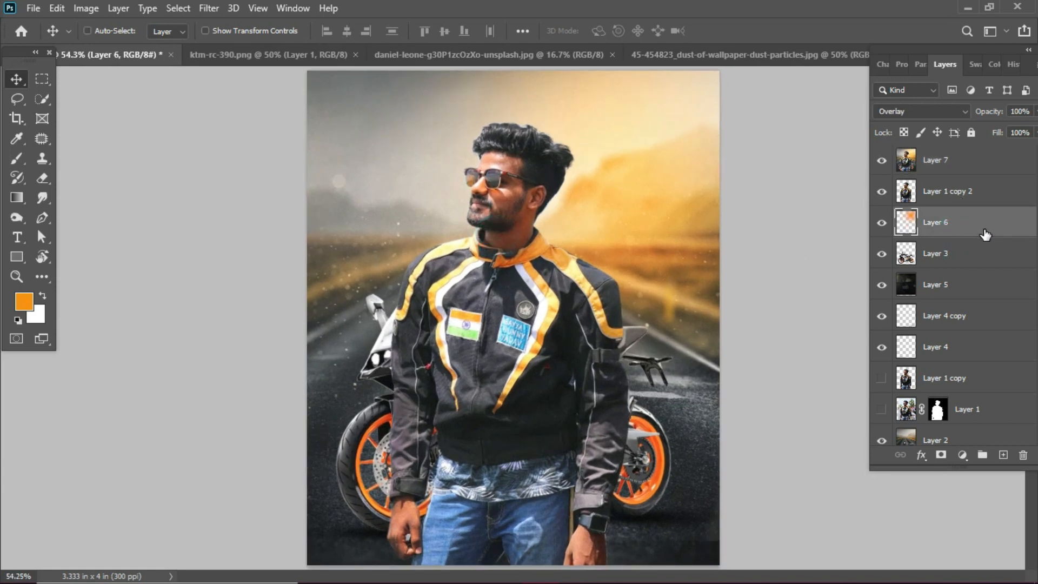
left_click_drag(933, 214, 944, 156)
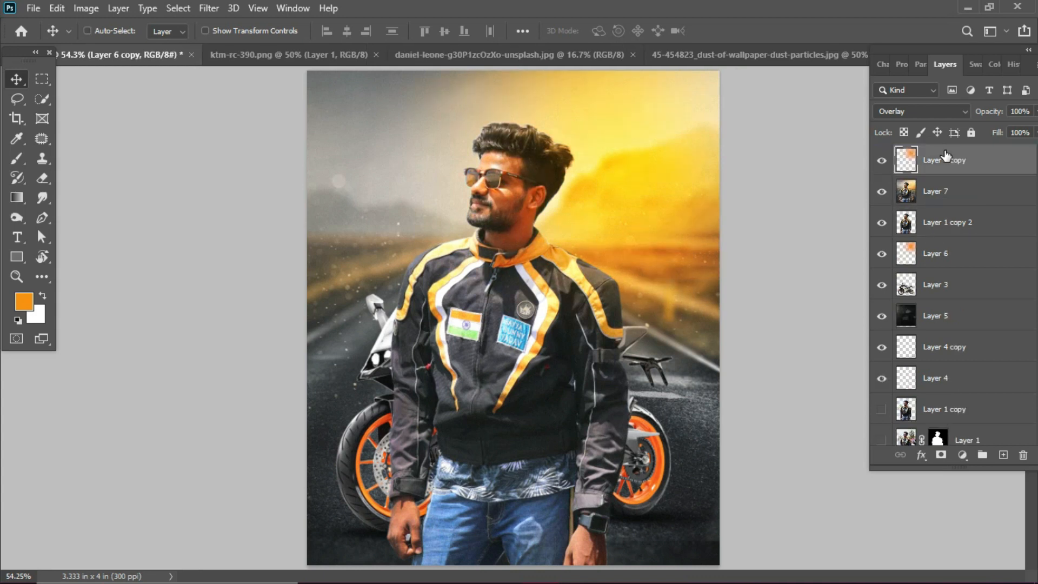
left_click(922, 107)
left_click(922, 107)
left_click_drag(663, 211, 623, 209)
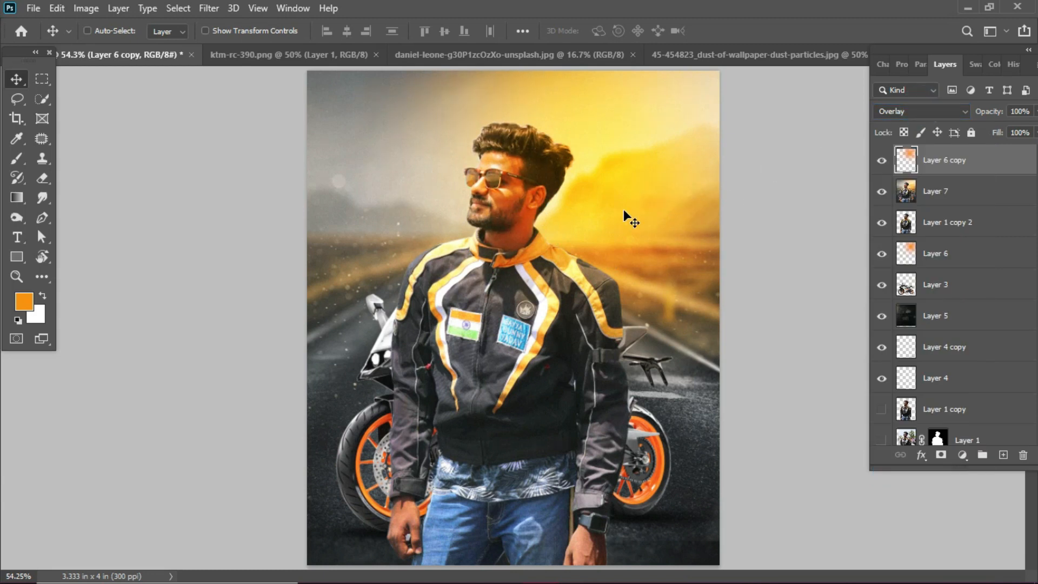
Set the glow copy's opacity to 64%, lower its fill, and fine-tune its position.
left_click_drag(973, 118, 965, 141)
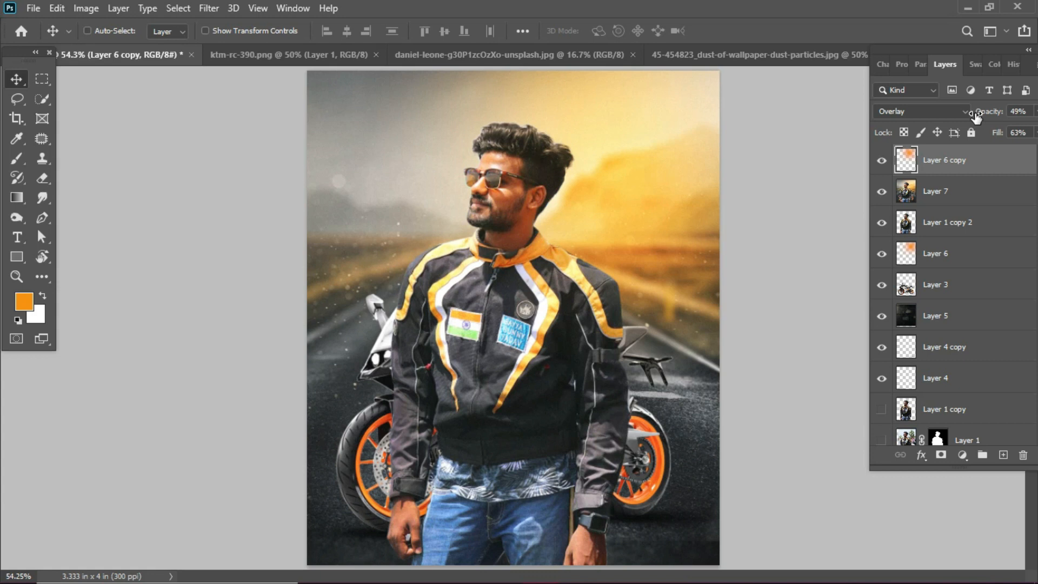
left_click_drag(975, 115, 971, 115)
left_click_drag(993, 132, 991, 132)
left_click_drag(653, 212, 594, 199)
left_click_drag(992, 113, 1002, 113)
left_click_drag(579, 225, 569, 225)
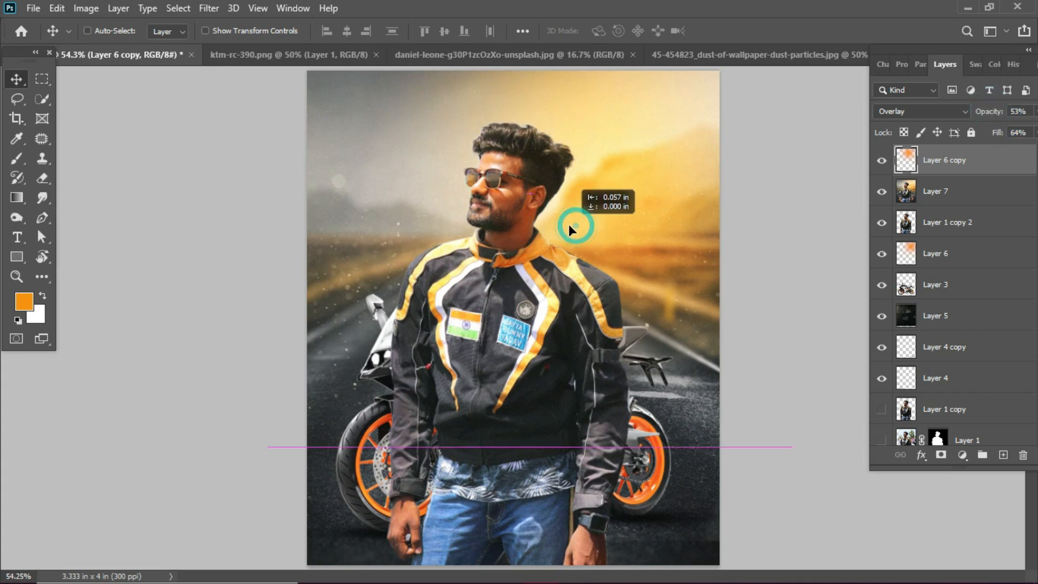
left_click(880, 161)
left_click(881, 161)
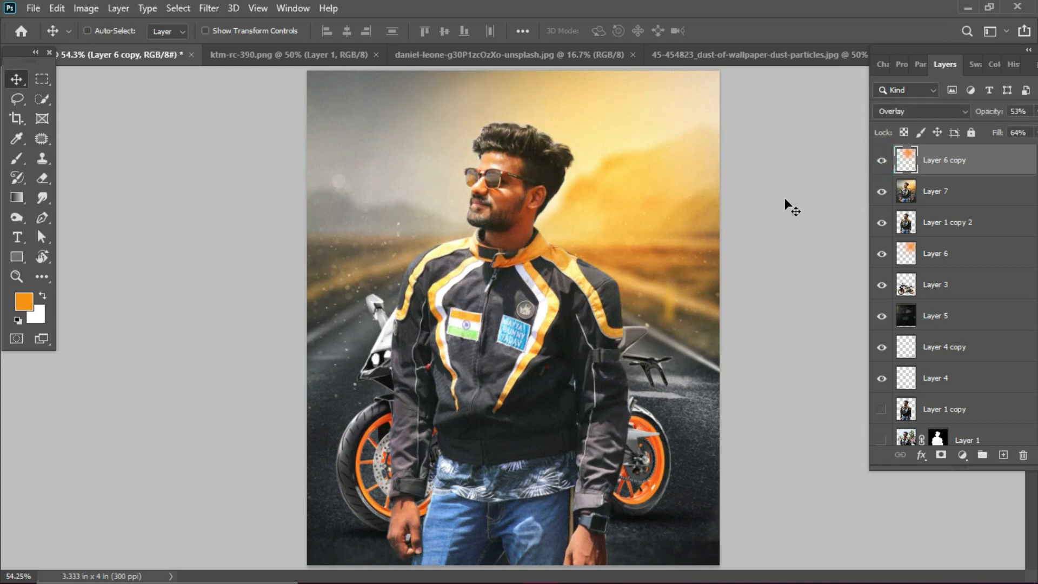
left_click_drag(575, 228, 556, 225)
left_click_drag(982, 116, 988, 116)
left_click_drag(591, 226, 585, 222)
key("ctrl+plus")
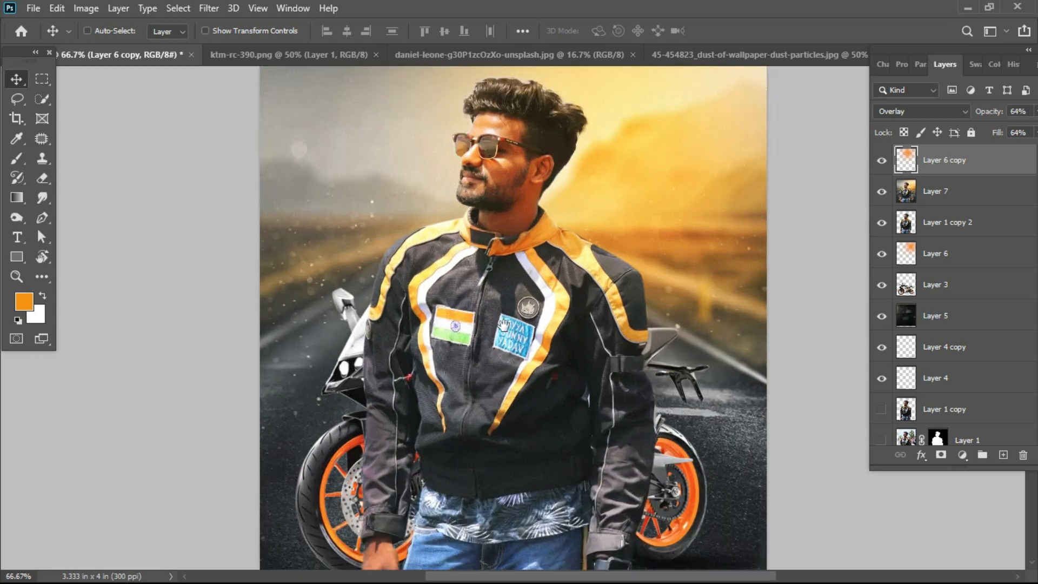
left_click_drag(528, 350, 525, 221)
left_click(946, 194)
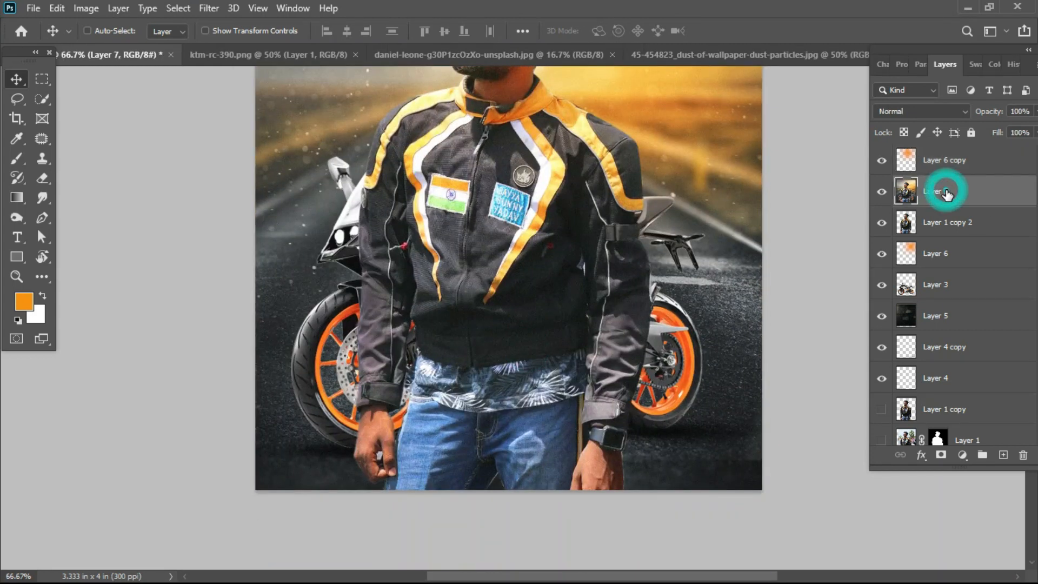
Add a Gradient Fill layer, sample a dark brown into the left stop, and remove the right stop.
left_click(962, 454)
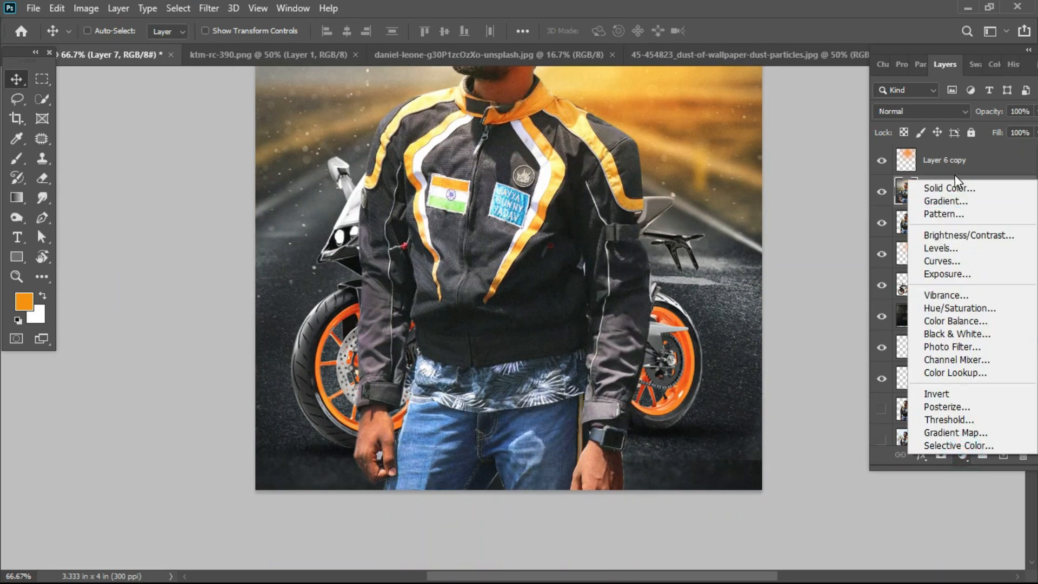
left_click(951, 196)
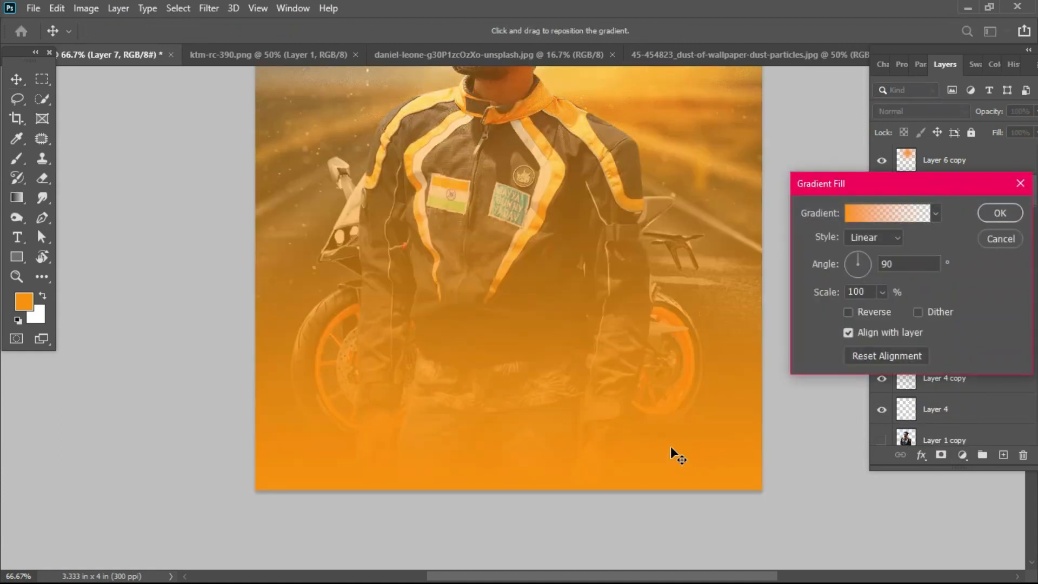
scroll(569, 303, "up", 3)
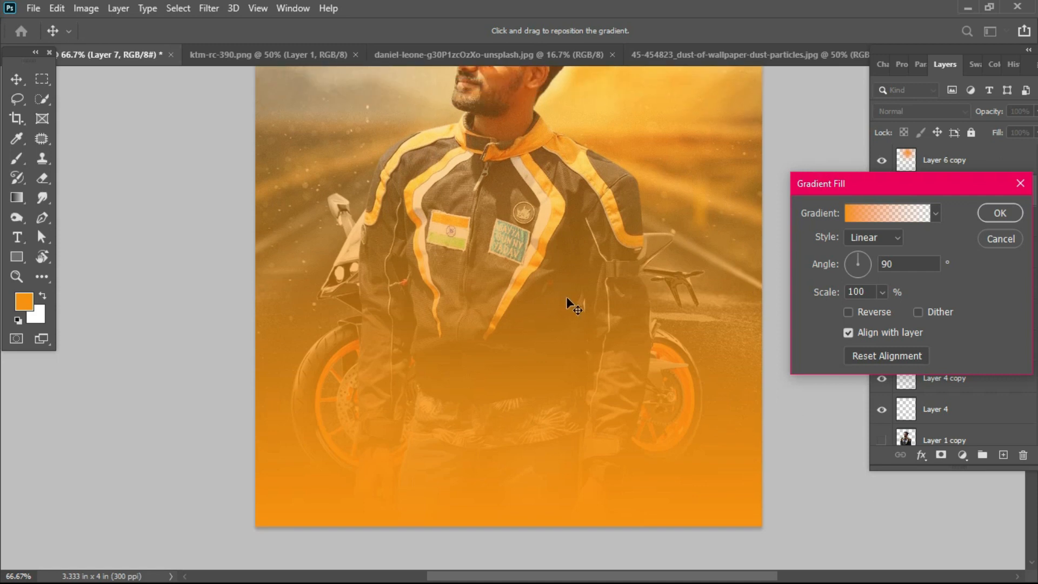
left_click(849, 216)
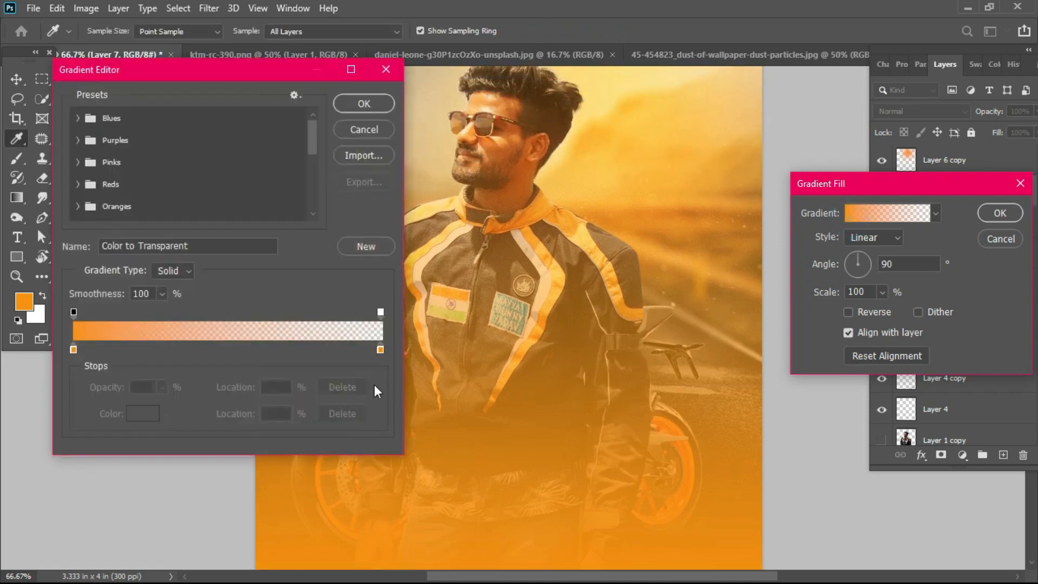
left_click(74, 349)
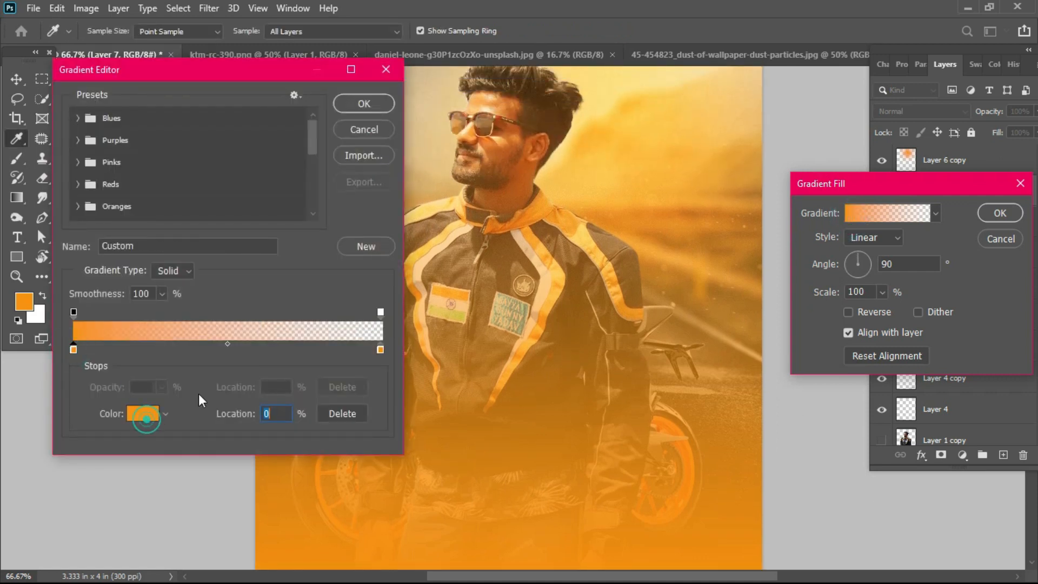
left_click(142, 413)
left_click(564, 86)
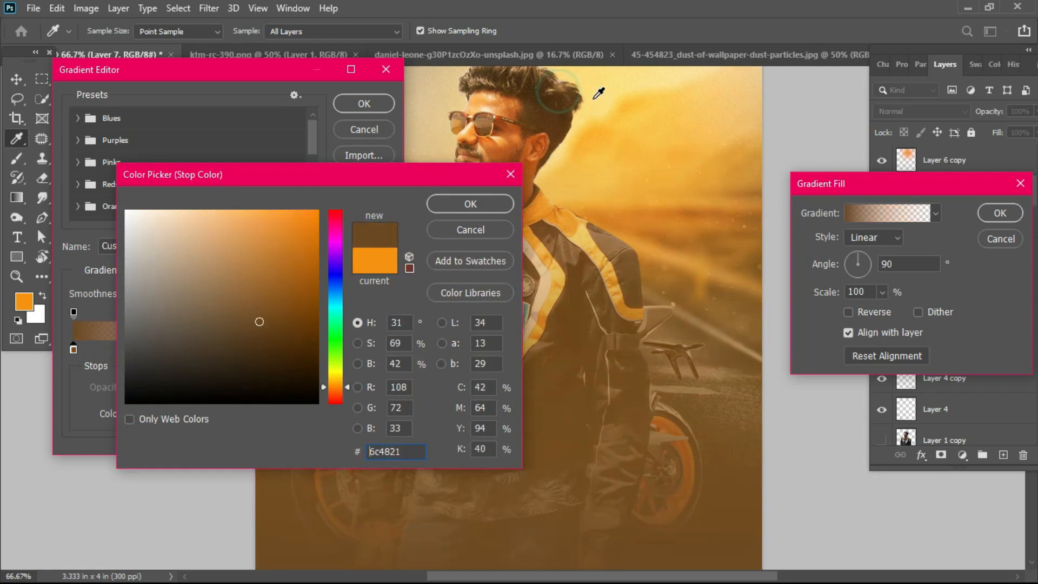
key("Return")
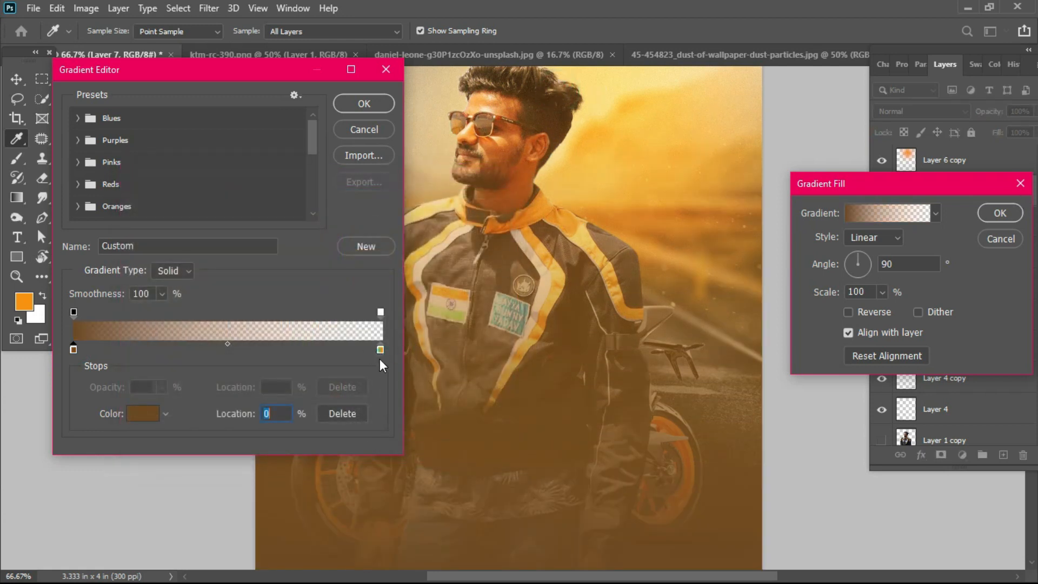
left_click_drag(380, 350, 212, 218)
Resample the left stop as a muted brown from the jacket and confirm the gradient fill.
left_click_drag(180, 75, 914, 143)
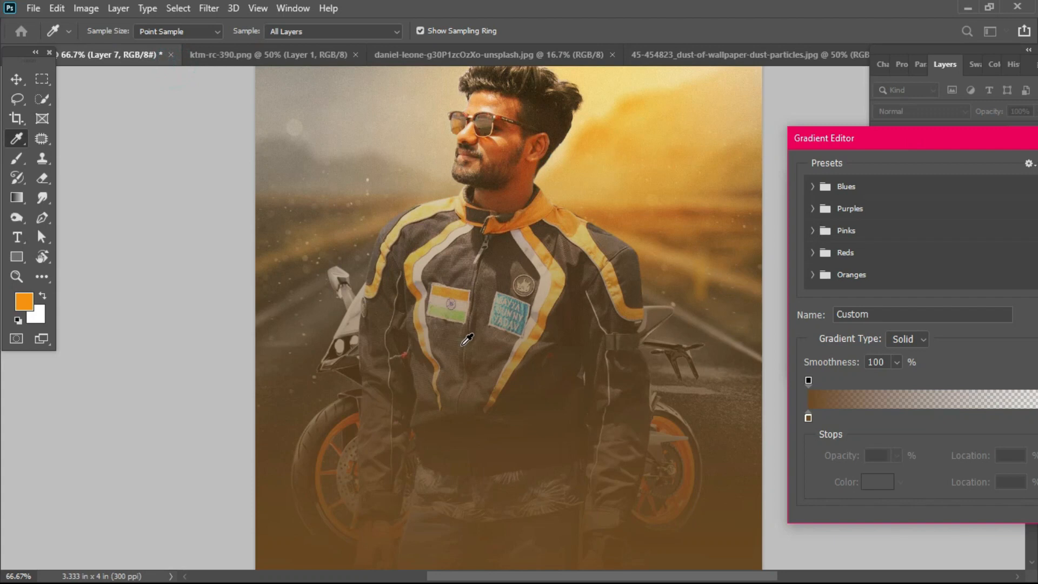
left_click_drag(465, 338, 477, 279)
left_click(624, 182)
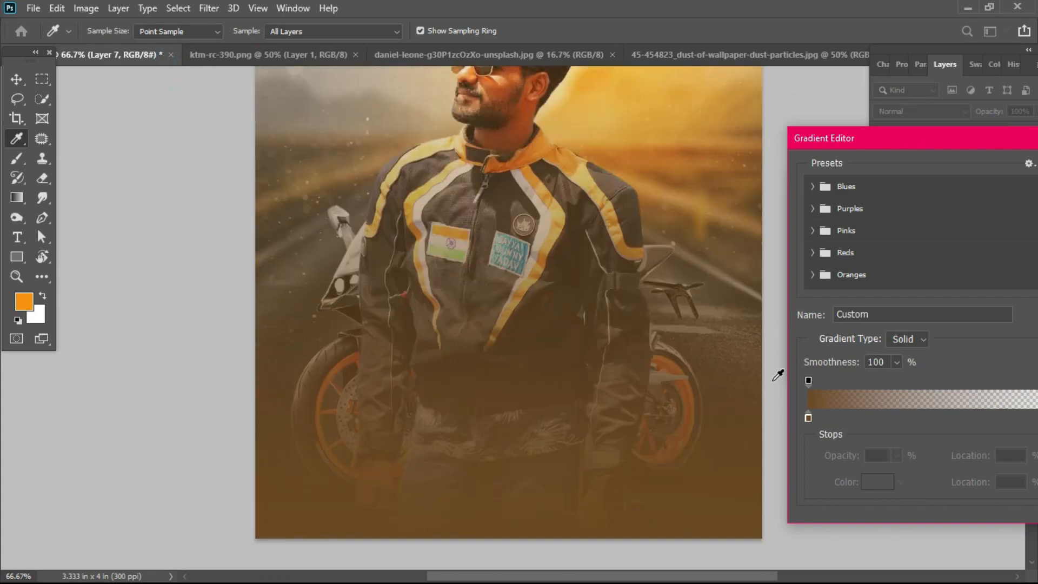
left_click(808, 417)
left_click(877, 481)
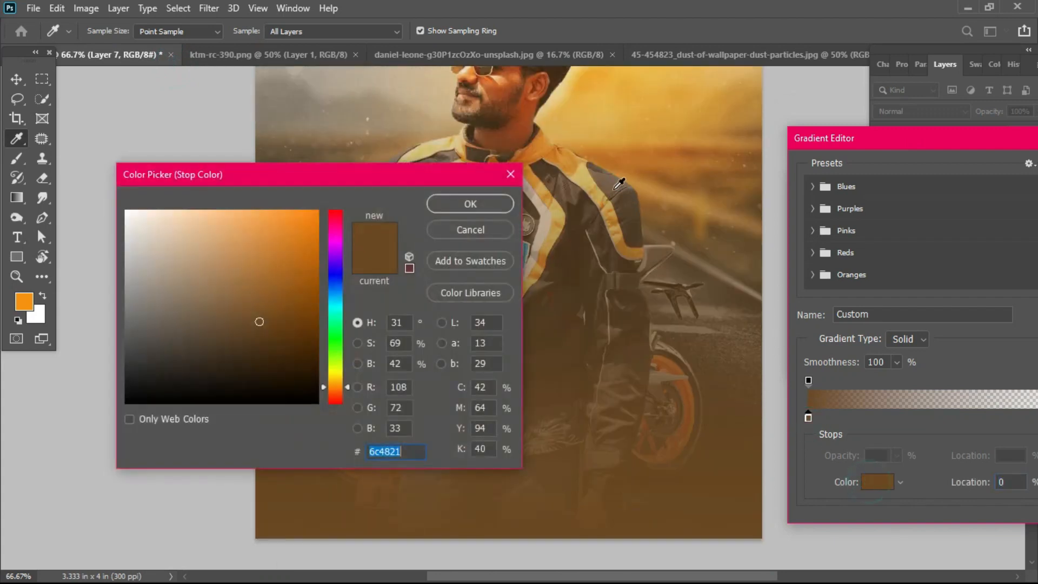
left_click(608, 182)
key("Return")
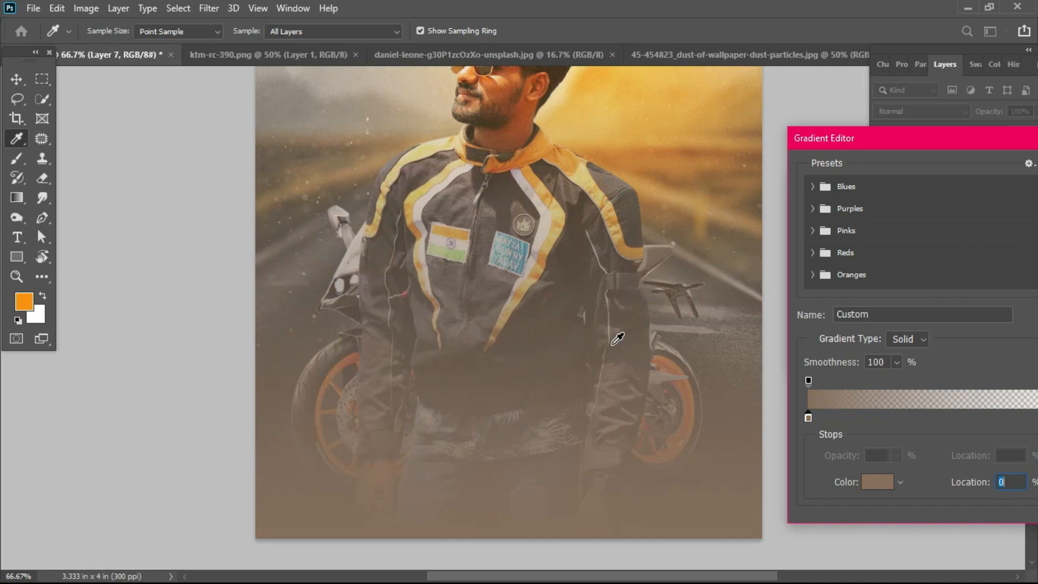
key("Return")
key("ctrl+0")
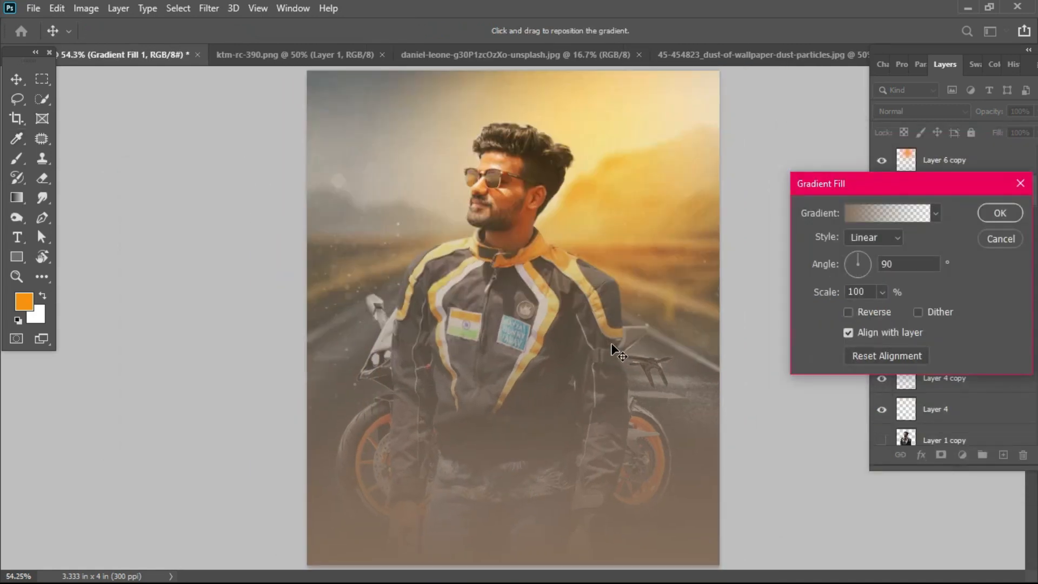
left_click(997, 214)
Paint black on the Gradient Fill 1 mask with a large brush to hide the brown haze.
left_click(941, 191)
key("b")
key("d")
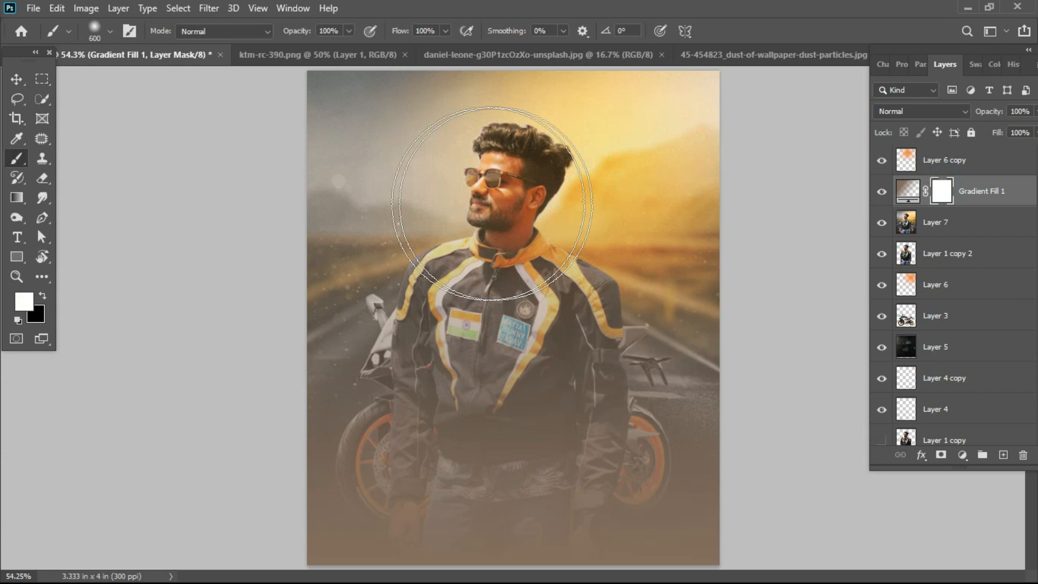
key("bracketright")
key("bracketright")
key("x")
left_click(487, 265)
key("bracketleft")
key("bracketleft")
mouse_move(338, 321)
left_mouse_down()
mouse_move(653, 319)
mouse_move(342, 149)
mouse_move(392, 145)
mouse_move(706, 197)
mouse_move(690, 347)
mouse_move(305, 378)
mouse_move(489, 435)
mouse_move(707, 374)
mouse_move(508, 390)
left_mouse_up()
key("bracketright")
key("bracketright")
key("bracketleft")
key("bracketleft")
mouse_move(318, 410)
left_mouse_down()
mouse_move(382, 414)
mouse_move(273, 433)
left_mouse_up()
Change the gradient's left stop to a near-black 161918 sampled from the jacket.
double_click(898, 192)
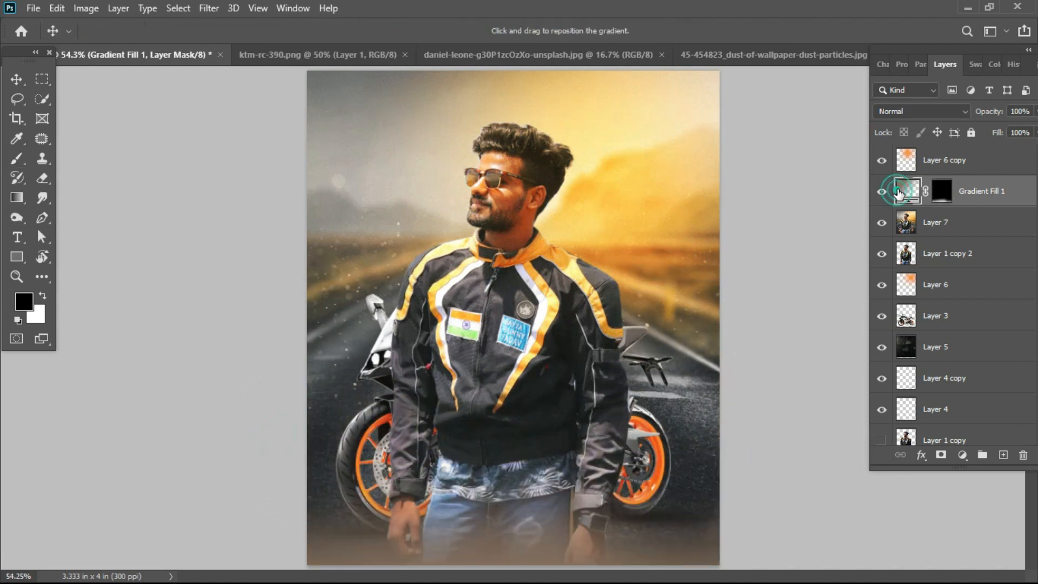
left_click(881, 213)
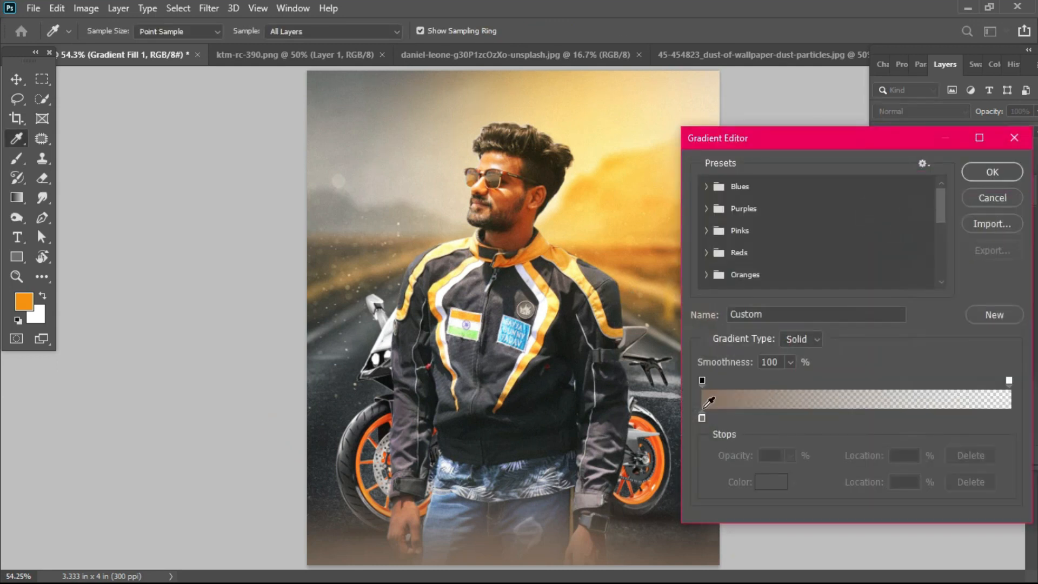
left_click(702, 417)
left_click(770, 482)
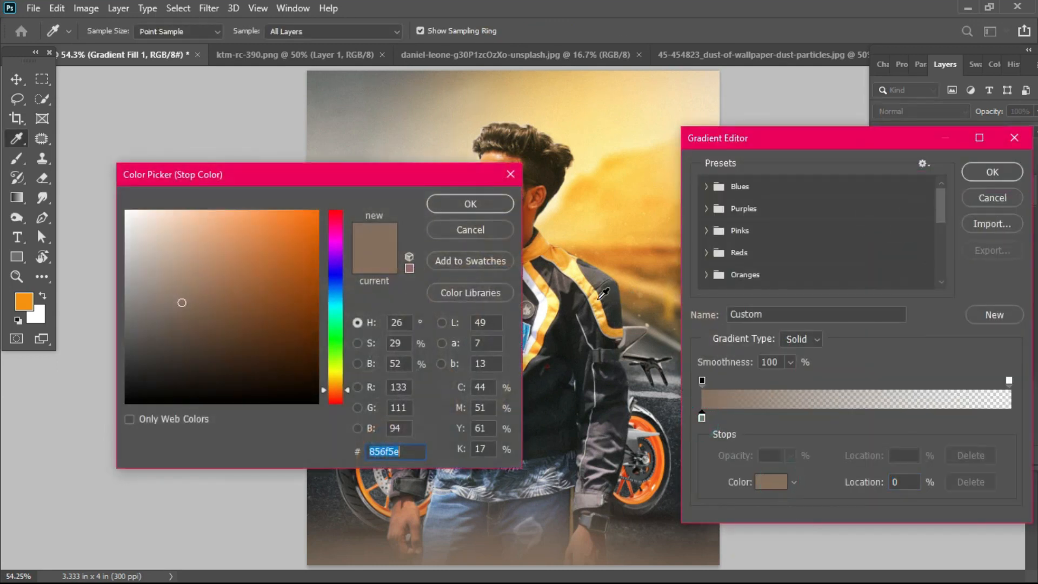
left_click(565, 341)
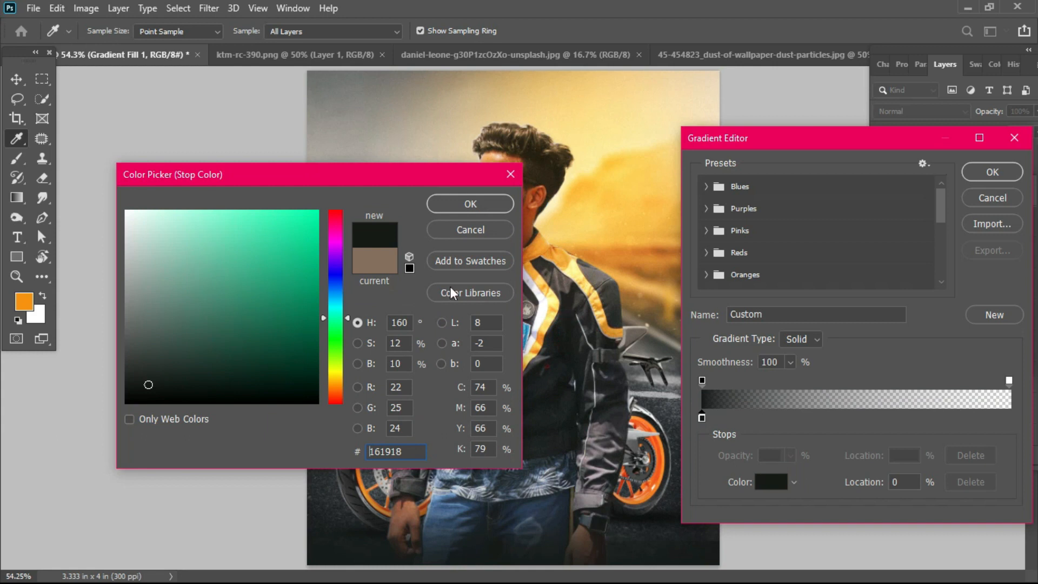
key("Return")
left_click(991, 171)
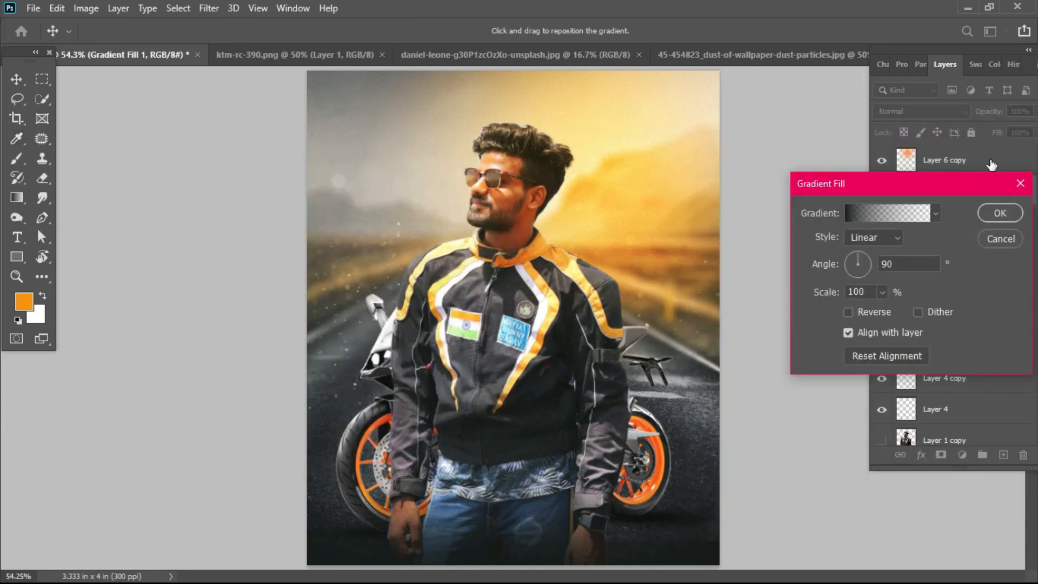
left_click(999, 213)
Paint white along the bottom of the mask to restore the dark fade there.
key("ctrl+minus")
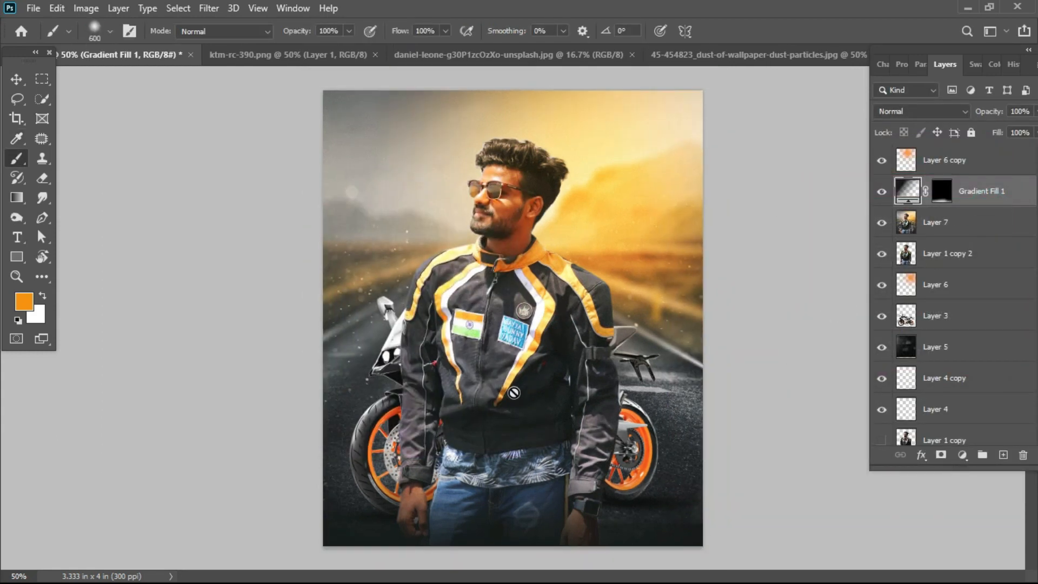
left_click(943, 194)
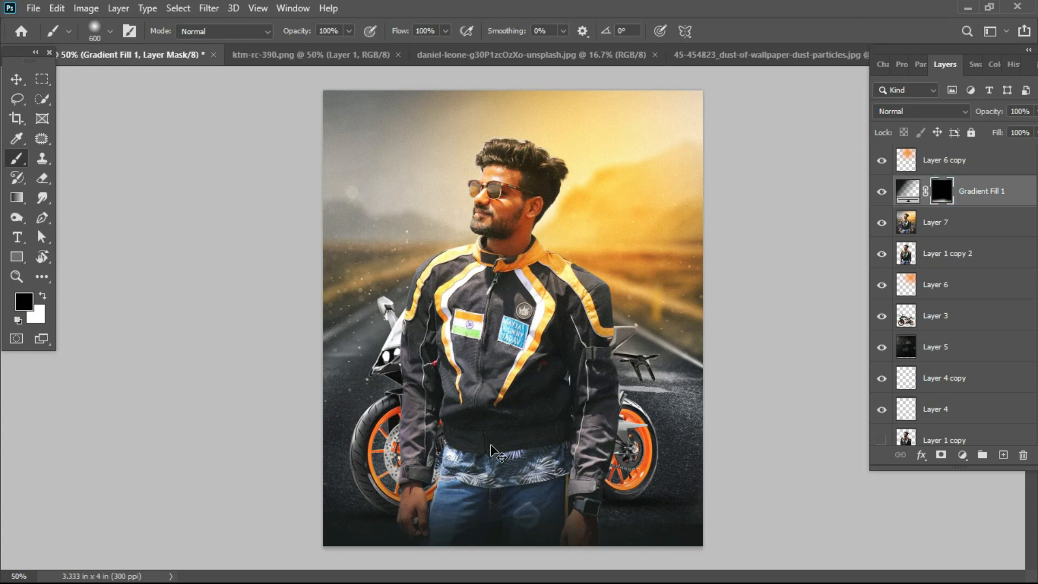
key("ctrl+minus")
key("x")
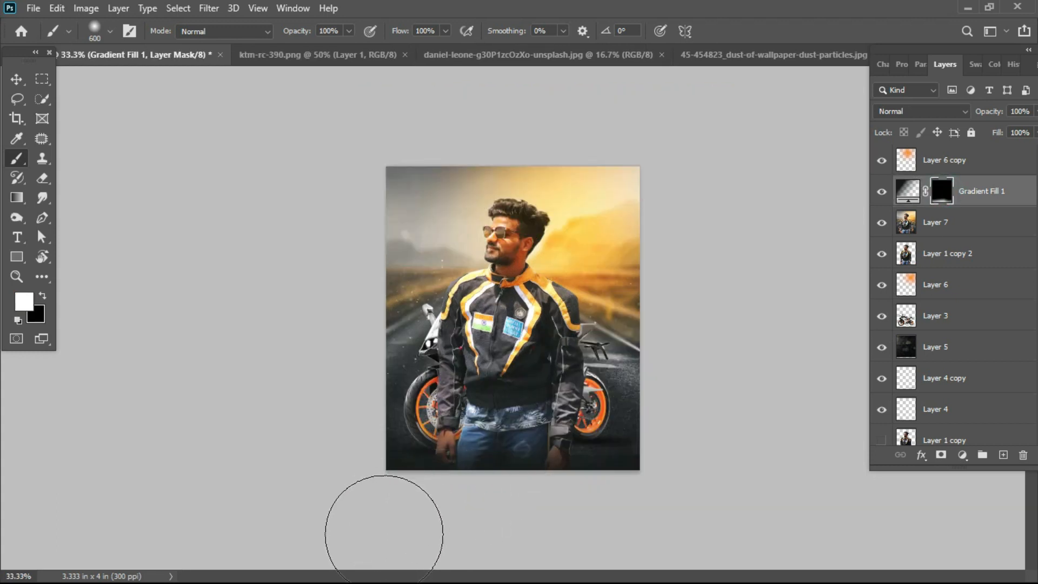
mouse_move(392, 513)
left_mouse_down()
mouse_move(661, 515)
mouse_move(619, 513)
left_mouse_up()
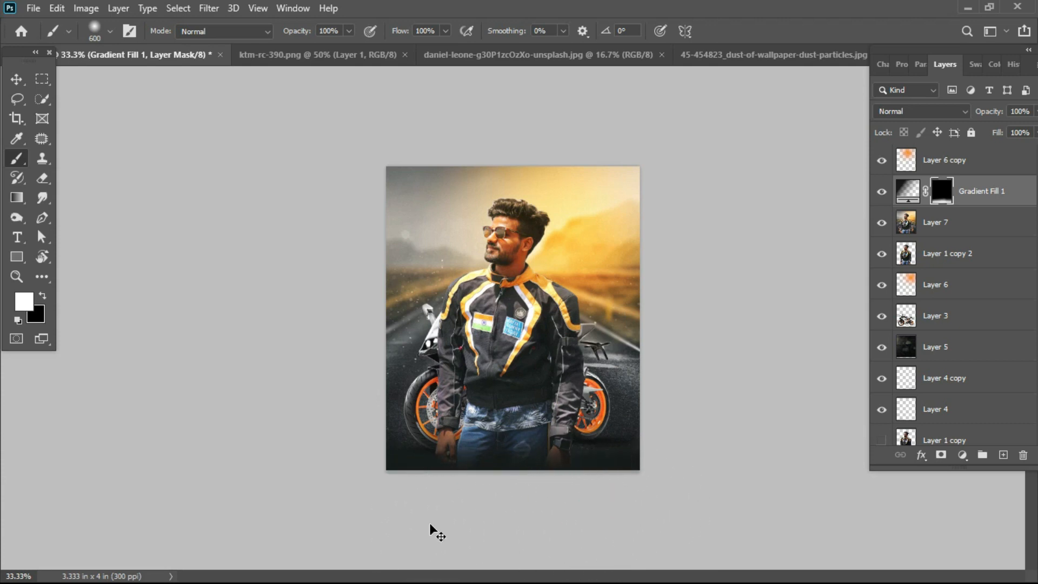
key("ctrl+plus")
key("ctrl+plus")
scroll(413, 329, "down", 3)
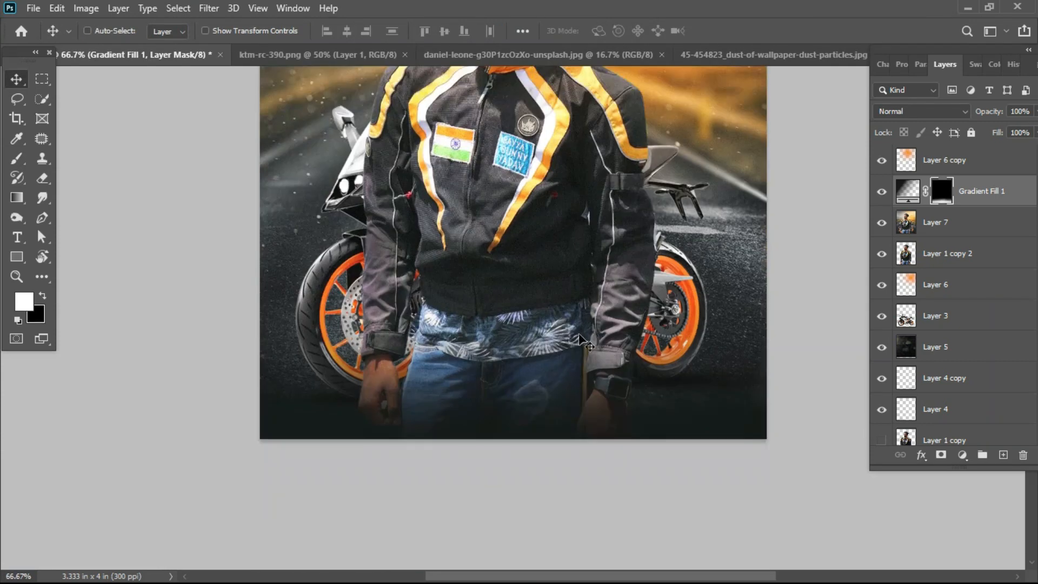
scroll(413, 329, "down", 2)
left_click(391, 169)
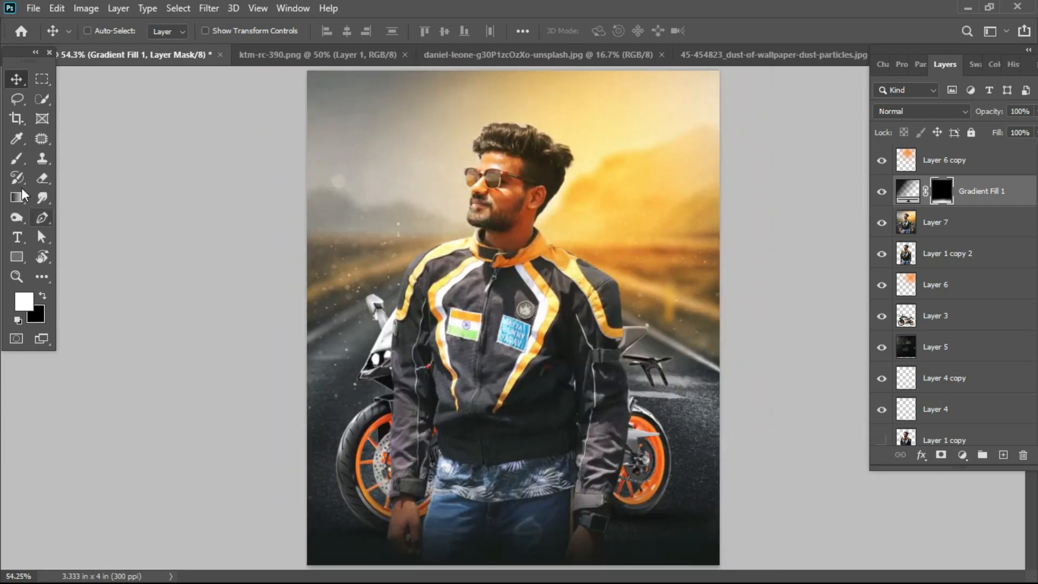
Type KTM as new text in Montserrat ExtraBold at about 97 pt.
left_click(16, 237)
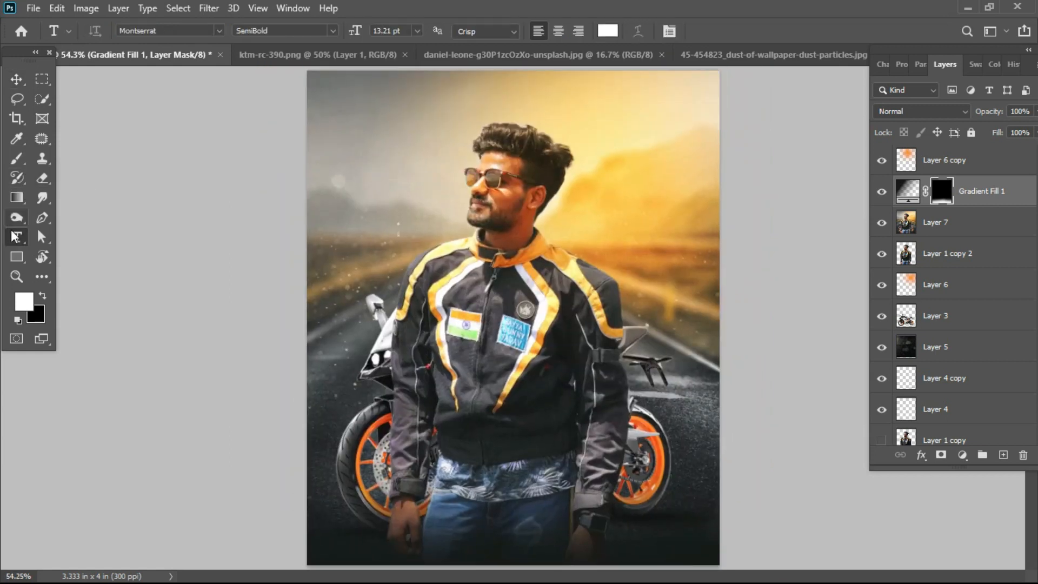
left_click(356, 193)
left_click(388, 192)
triple_click(399, 191)
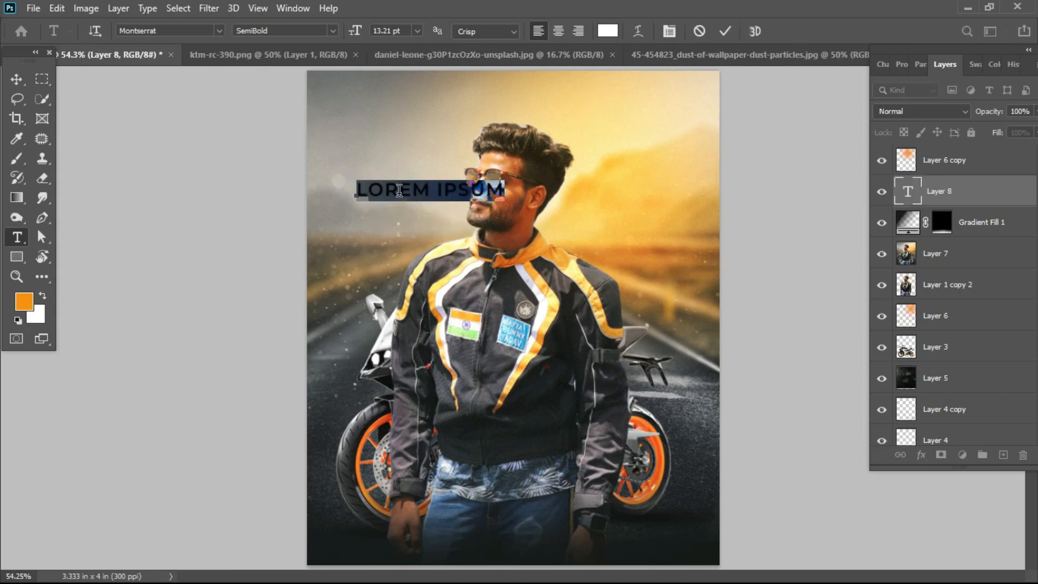
type("KTM")
key("ctrl+a")
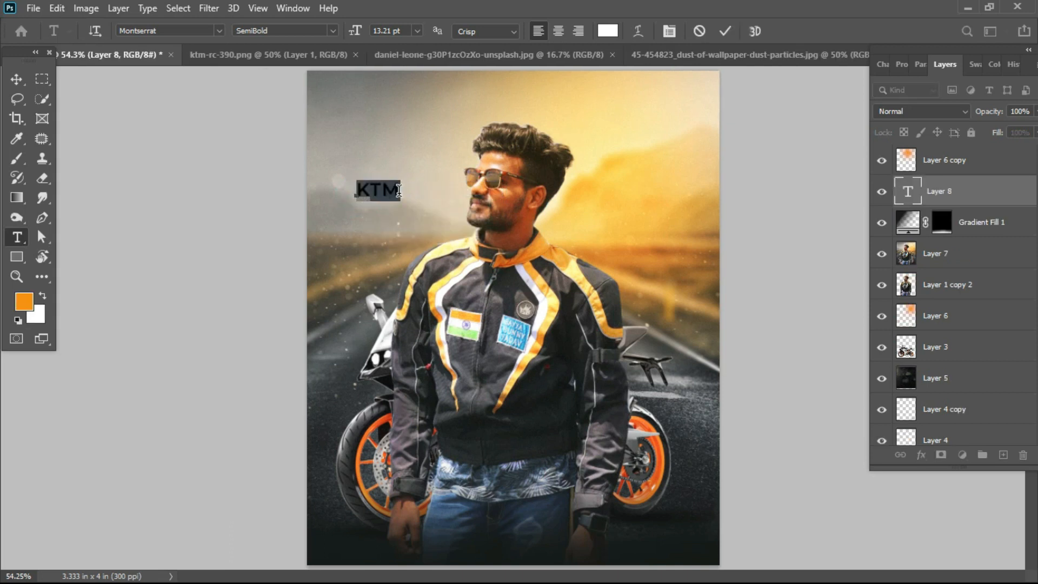
left_click(333, 31)
left_click(277, 216)
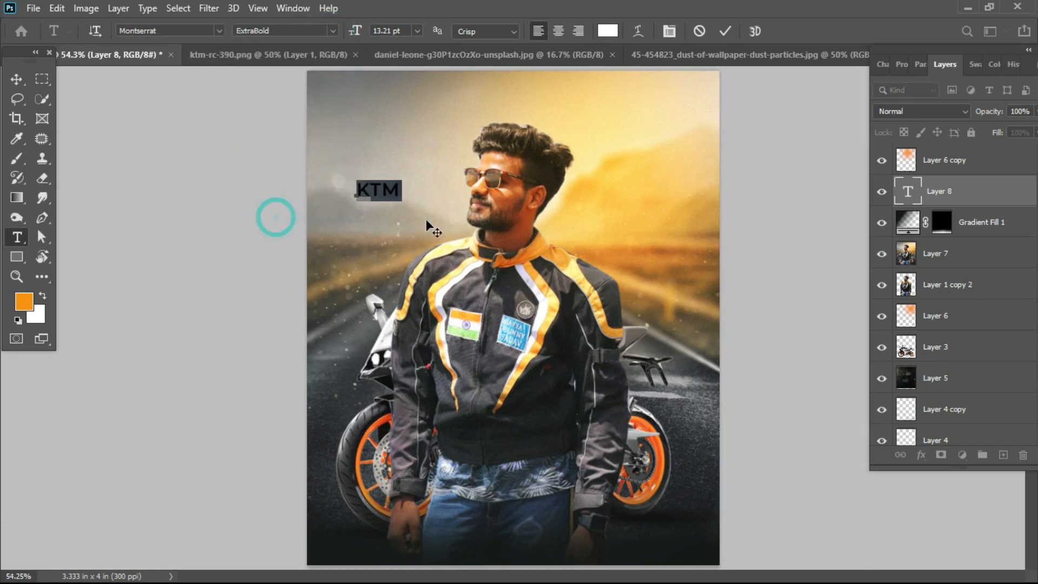
left_click_drag(369, 32, 421, 44)
Move the KTM text lower on the poster and stretch it slightly wider.
left_click(16, 79)
left_click_drag(451, 165, 443, 213)
key("ctrl+t")
left_click_drag(674, 202, 680, 201)
key("Return")
Spread the KTM letters apart with tracking 140.
key("t")
left_click(584, 204)
key("ctrl+a")
key("ctrl+t")
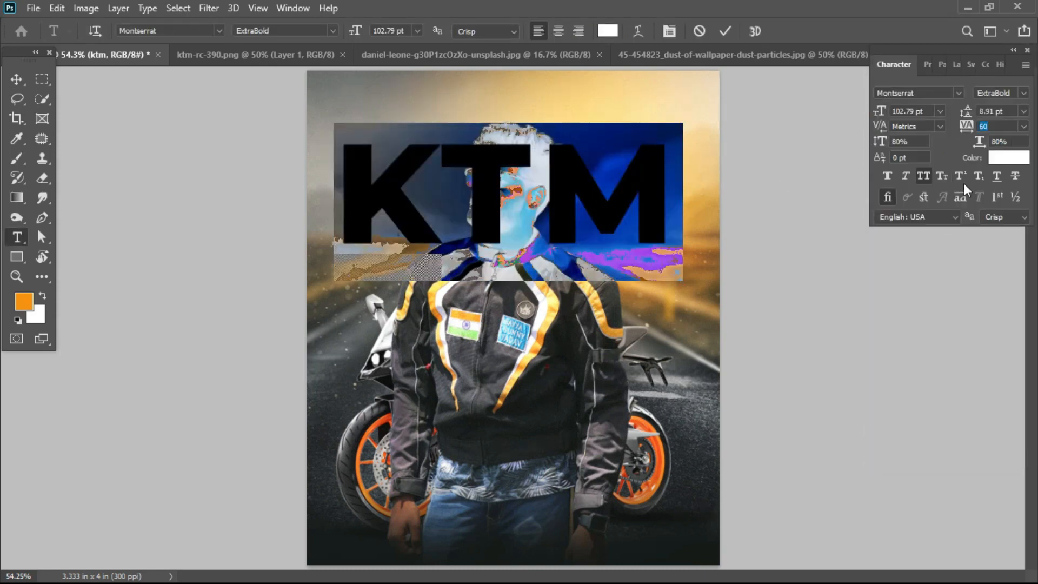
left_click_drag(969, 132, 974, 134)
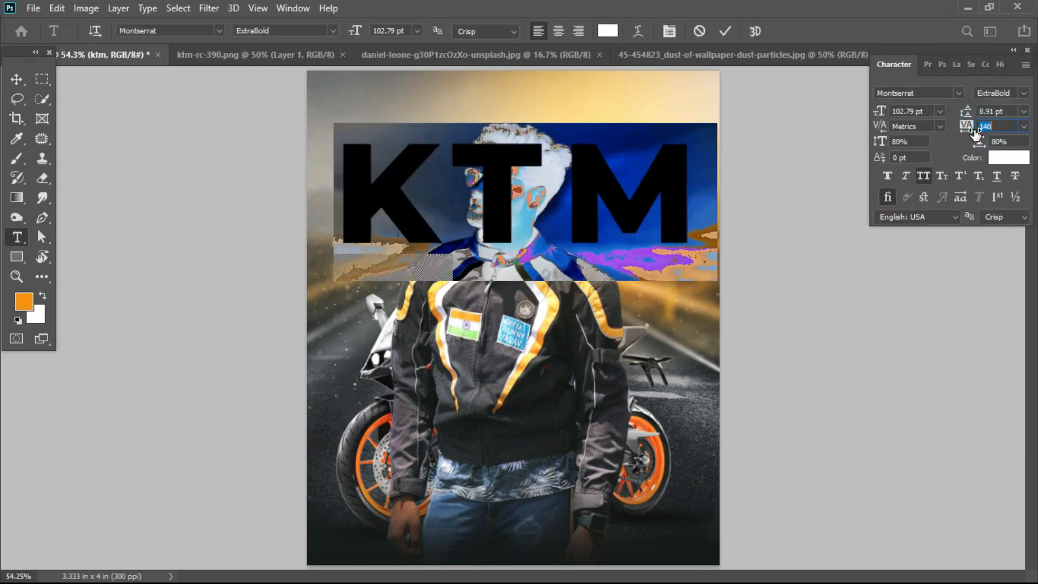
Centre KTM horizontally near the top and enlarge it to about 106 pt.
left_click(10, 80)
mouse_move(500, 214)
left_mouse_down()
mouse_move(503, 206)
mouse_move(499, 219)
mouse_move(492, 210)
left_mouse_up()
key("ctrl+t")
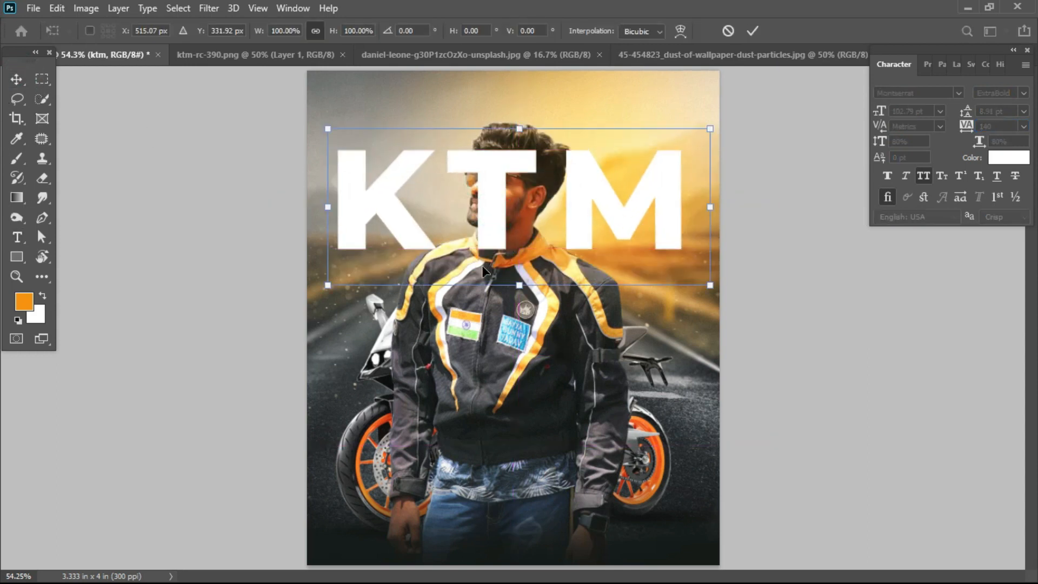
left_click_drag(527, 287, 522, 292)
key("Return")
Nudge KTM down, select the ktm text layer, and compare with Layer 7 hidden.
left_click_drag(490, 257, 489, 271)
key("F7")
right_click(595, 205)
left_click(597, 208)
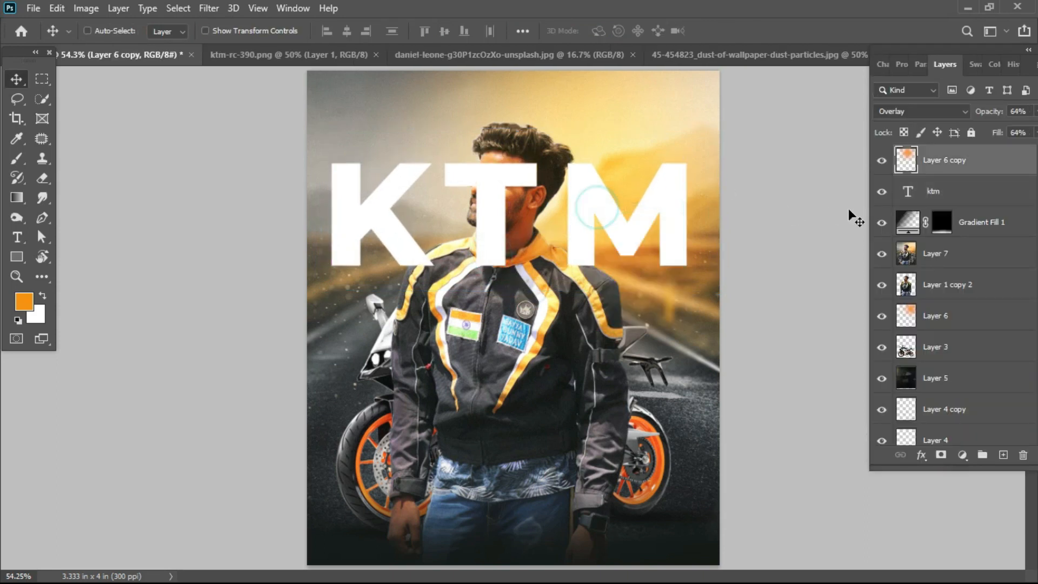
left_click(947, 196)
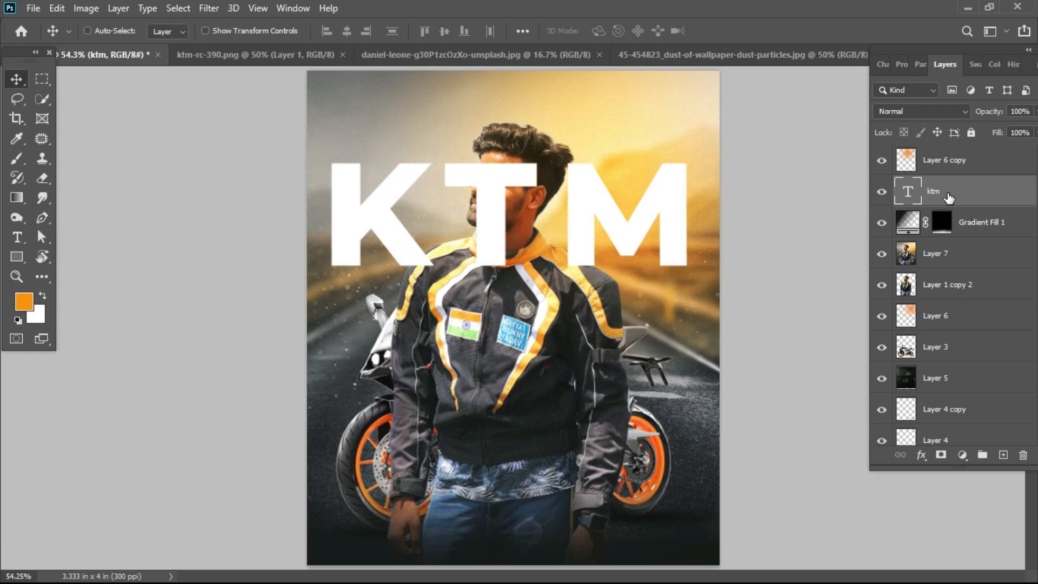
left_click(876, 261)
left_click(877, 263)
Load the man's outline and give the ktm layer an inverted mask behind him.
left_click(956, 286)
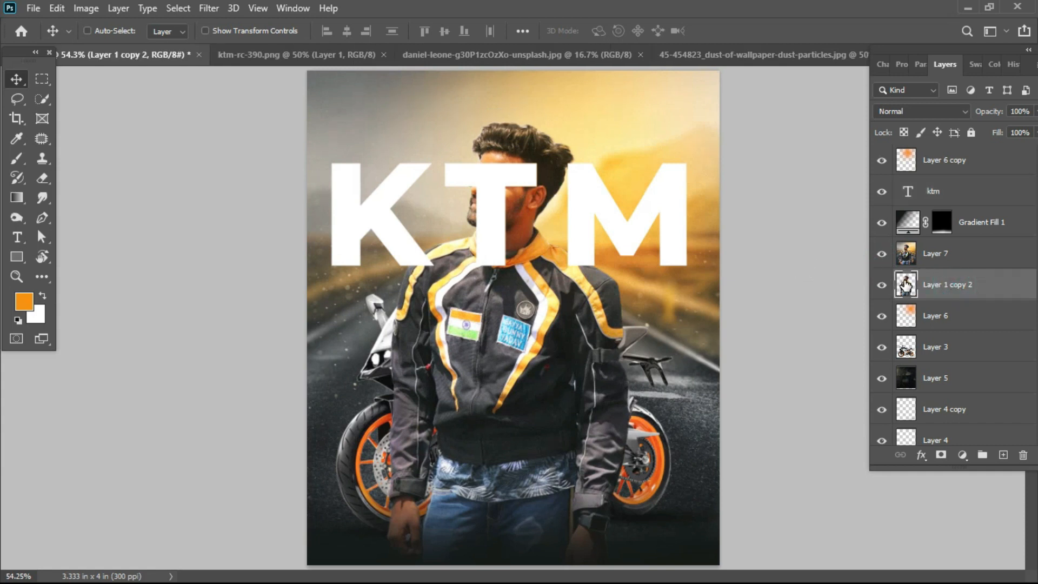
key("ctrl")
left_click(906, 285, "ctrl")
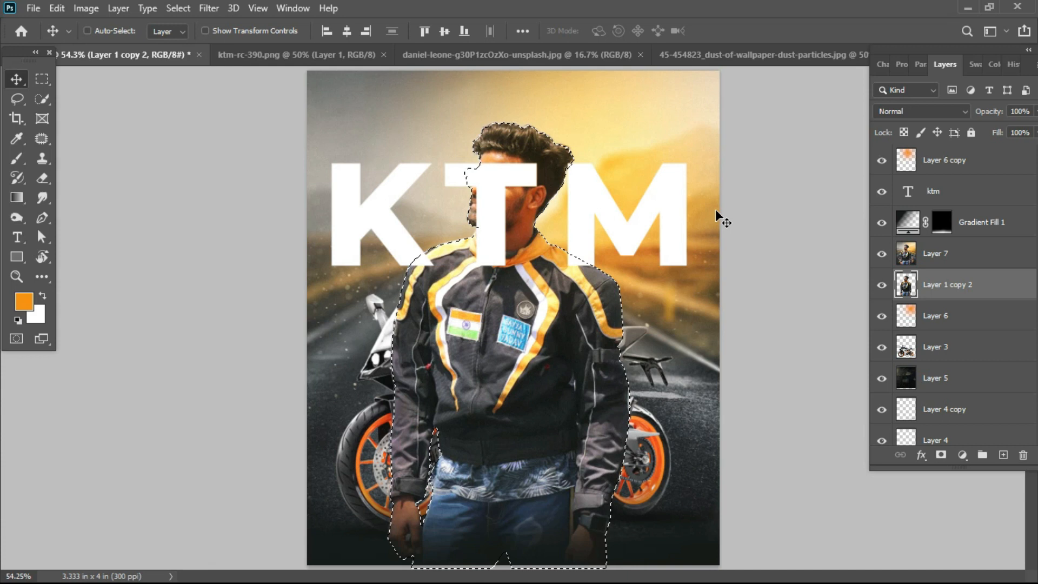
left_click(919, 194)
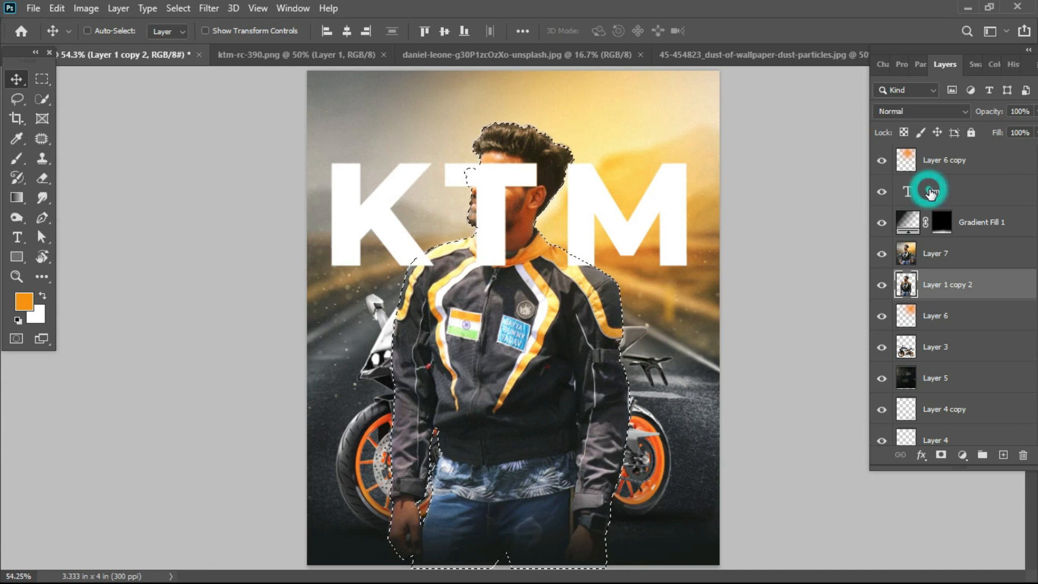
left_click(941, 455)
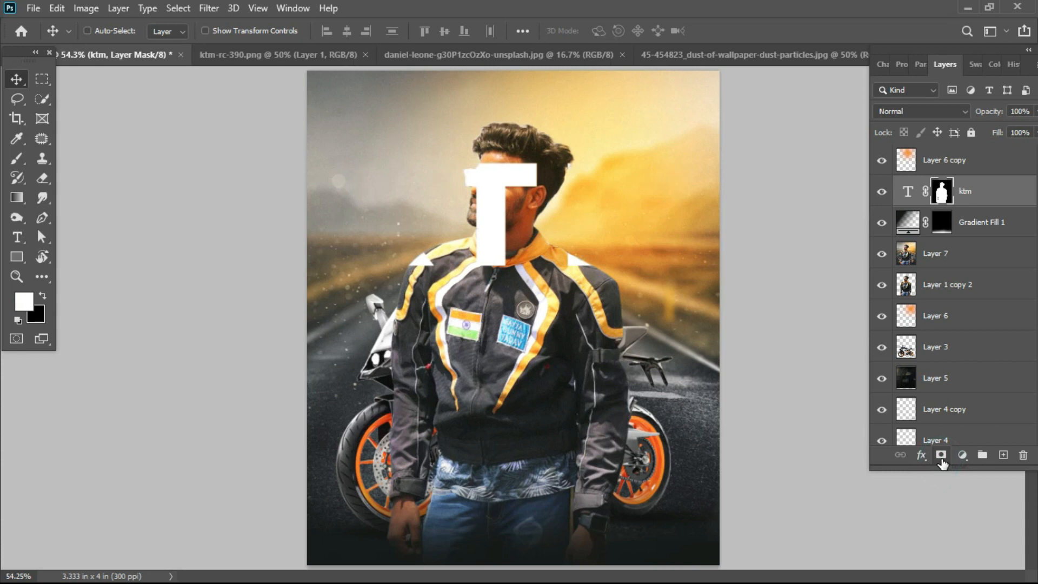
key("ctrl+i")
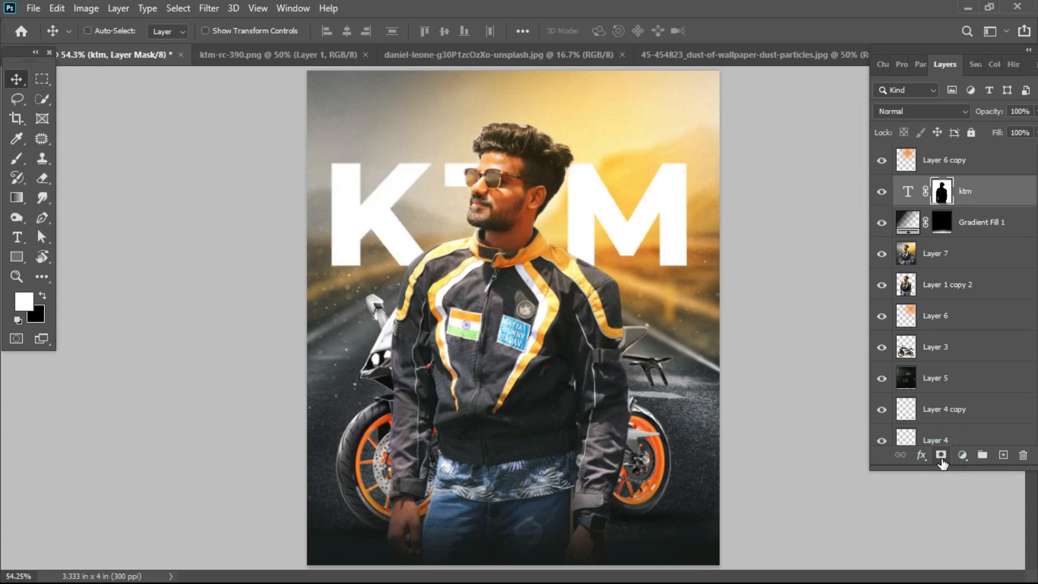
Fade the KTM letters to 24% opacity and shift them up and left.
left_click(907, 191)
left_click(971, 132)
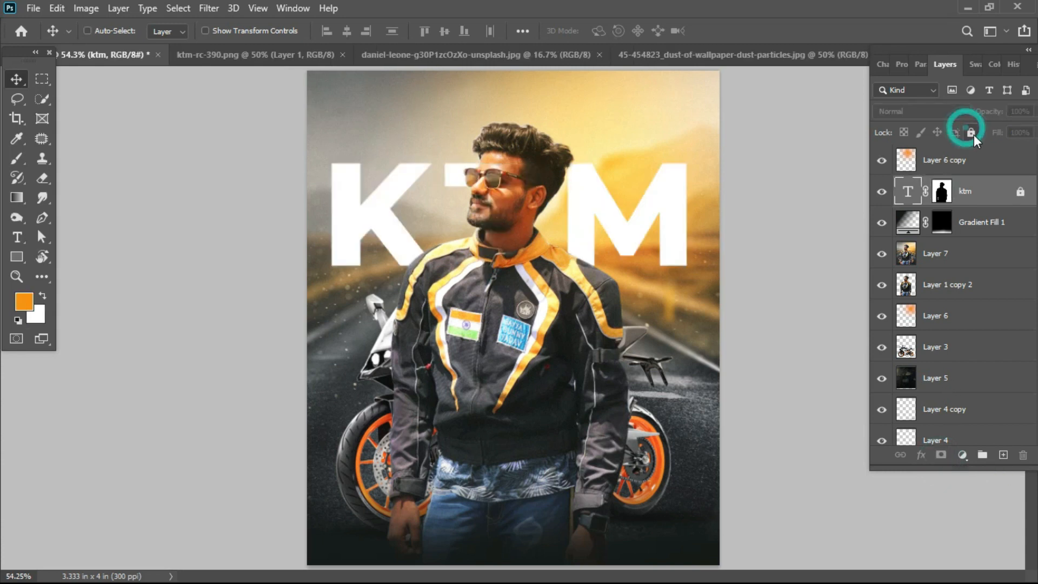
left_click_drag(998, 113, 941, 120)
left_click(972, 134)
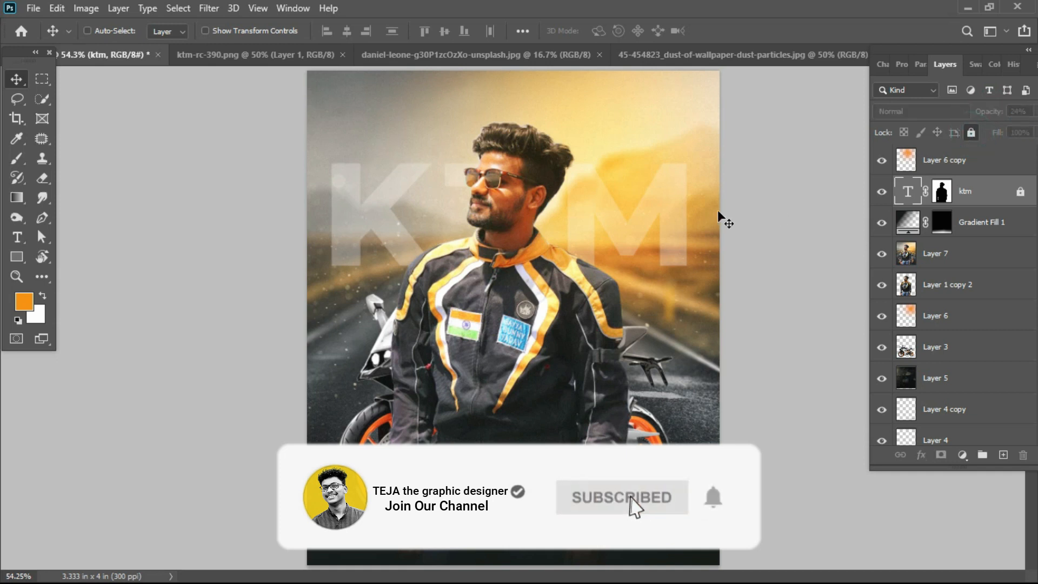
left_click(971, 133)
left_click_drag(589, 227, 733, 230)
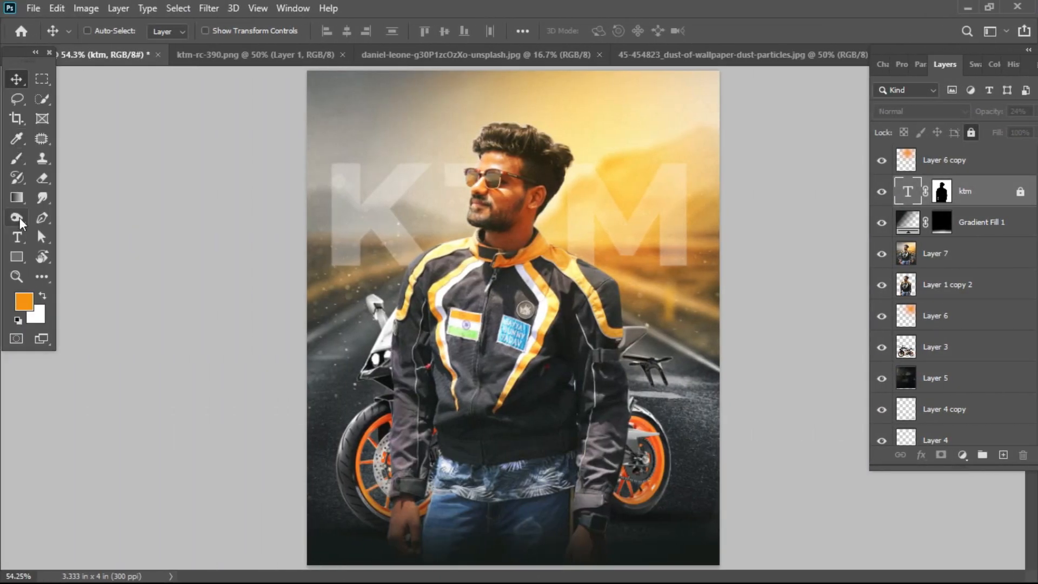
left_click(19, 237)
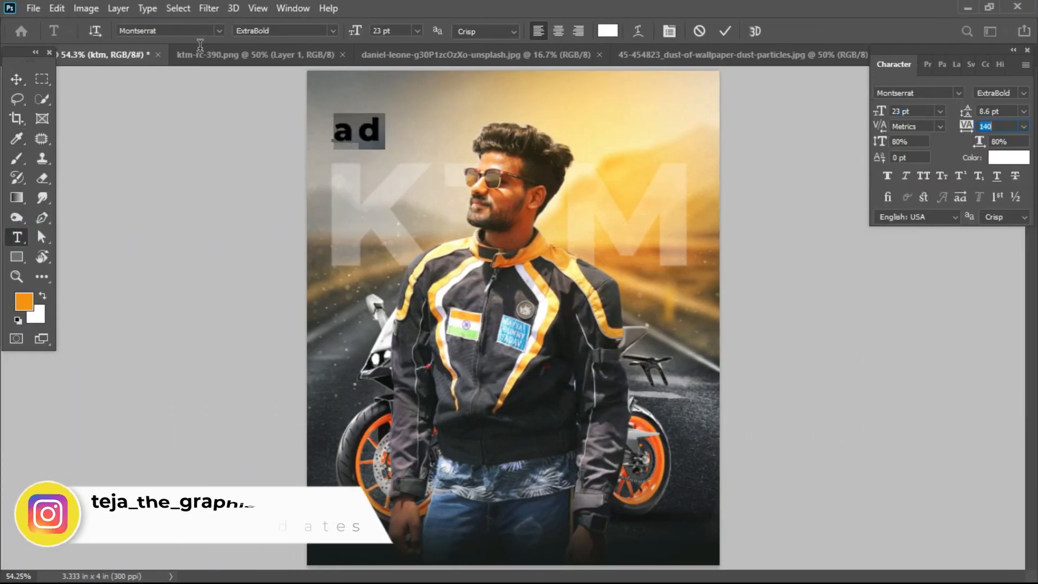
Set the new text to Gotham Light with letter spacing 0.
left_click(171, 30)
type("gotham")
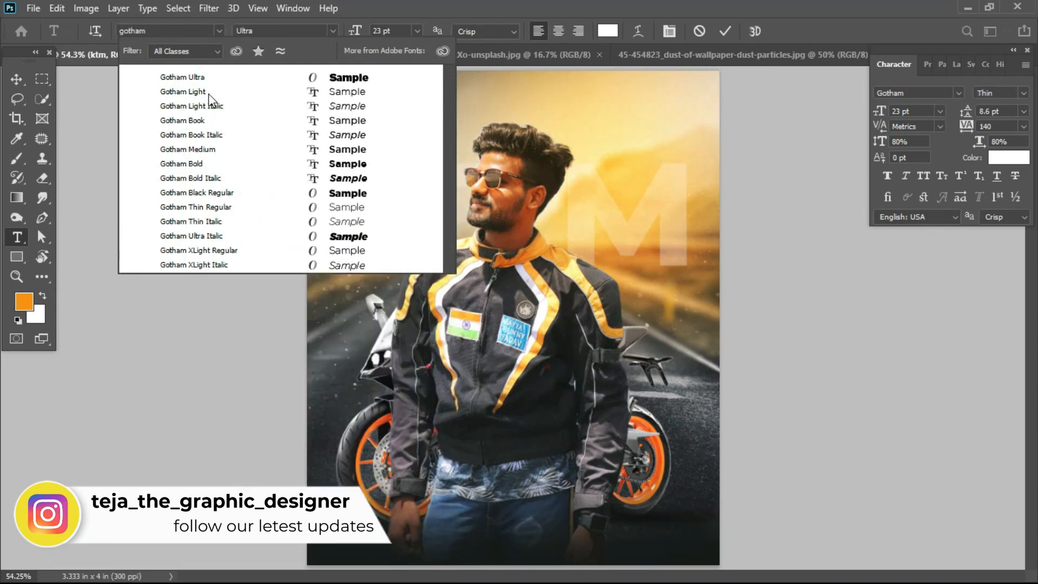
left_click(209, 93)
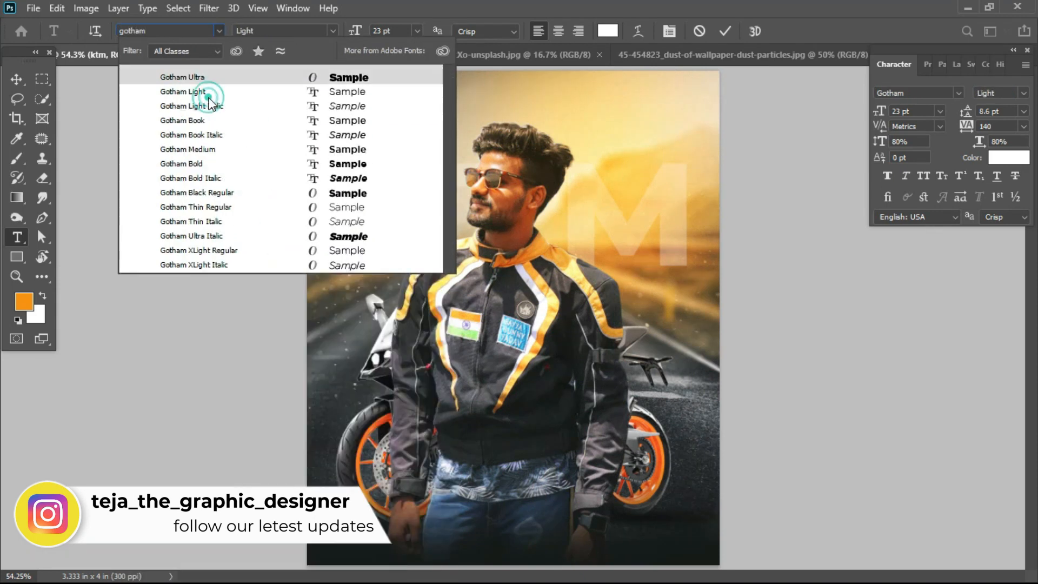
left_click(370, 128)
key("ctrl+a")
left_click(997, 126)
type("0")
key("Return")
Type 'Indian' and 'Rider' on two lines with wider line spacing.
left_click(349, 132)
key("ctrl+a")
type("Indian")
key("Return")
type("Rider")
key("ctrl+a")
key("alt+Down")
key("alt+Down")
key("alt+Down")
key("alt+Down")
key("alt+Down")
key("alt+Down")
key("alt+Down")
left_click(376, 132)
key("ctrl+Return")
key("ctrl+plus")
Make the title all capitals and set INDIAN to Bold.
scroll(376, 132, "up", 2)
left_click(335, 167)
key("ctrl+a")
key("ctrl+shift+k")
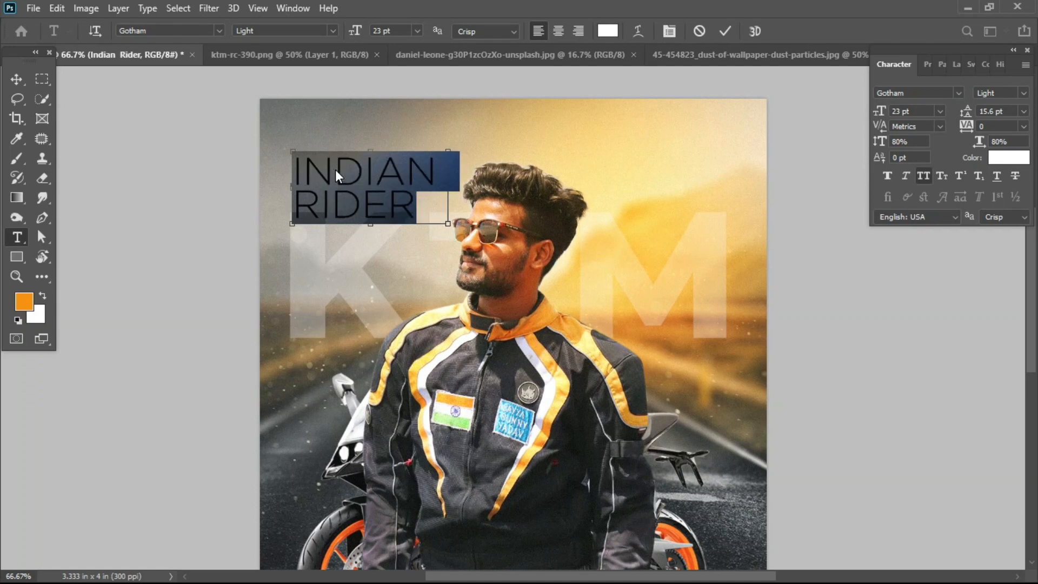
double_click(343, 164)
left_click(333, 31)
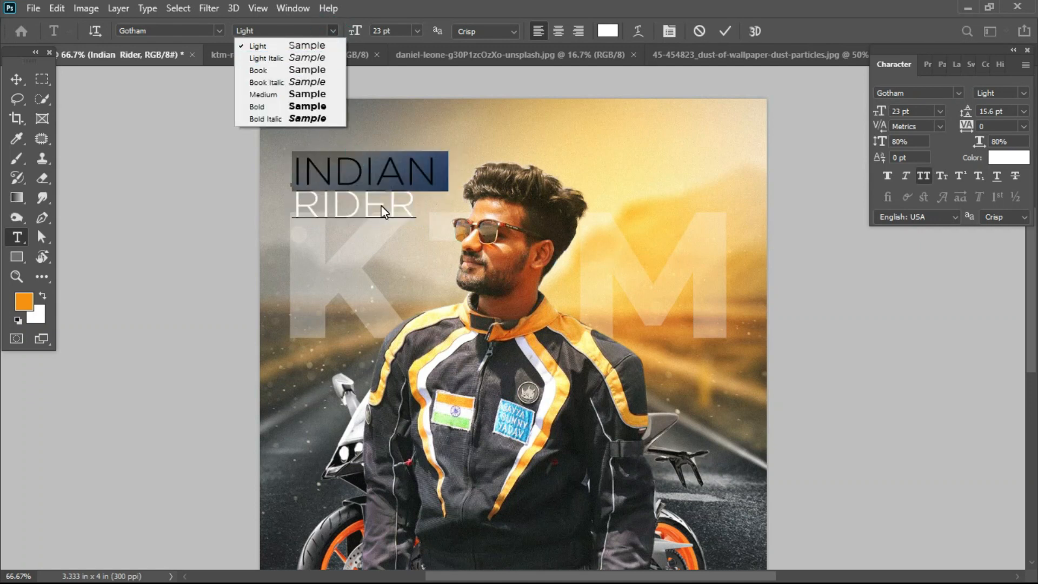
left_click(274, 107)
left_click(407, 167)
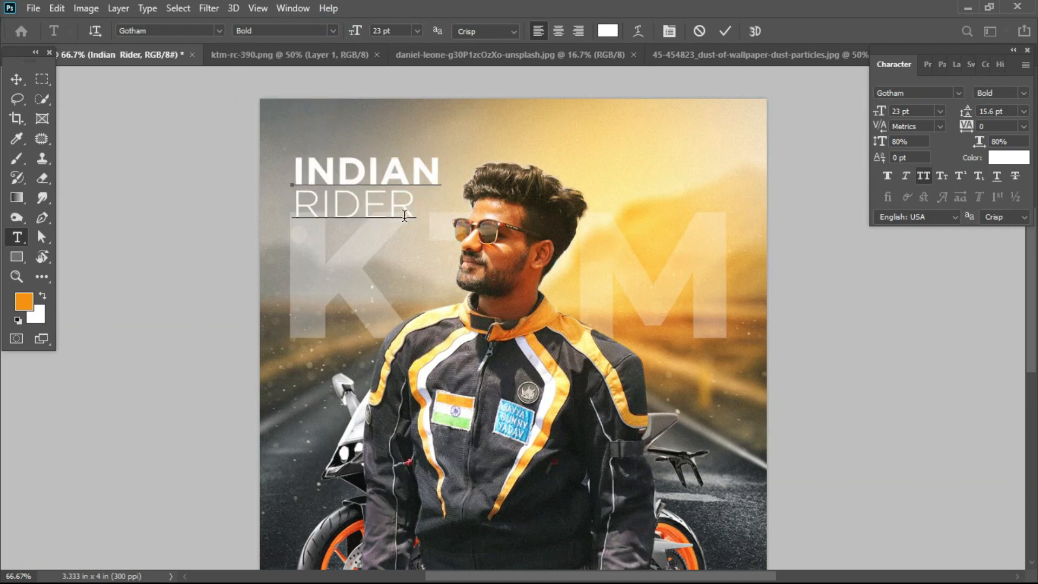
Set RIDER to Gotham Book at 28 pt and increase the line spacing.
double_click(405, 213)
left_click(333, 32)
left_click(275, 85)
left_click(401, 207)
double_click(401, 207)
key("ctrl+shift+period")
left_click_drag(882, 112, 883, 113)
left_click(350, 194)
key("ctrl+a")
key("alt+Down")
key("alt+Down")
key("alt+Down")
left_click(350, 194)
key("ctrl+Return")
Move the INDIAN RIDER title to the top-left and scale it to about 79%.
key("v")
left_click_drag(362, 194, 345, 160)
key("ctrl+t")
left_click_drag(429, 157, 397, 159)
key("Return")
left_click_drag(329, 142, 323, 210)
Duplicate the title below itself and retype the copy as BSY.
key("t")
left_click(322, 194)
key("ctrl+a")
left_click(322, 193)
key("ctrl+a")
type("BST")
key("ctrl+Return")
key("ctrl+plus")
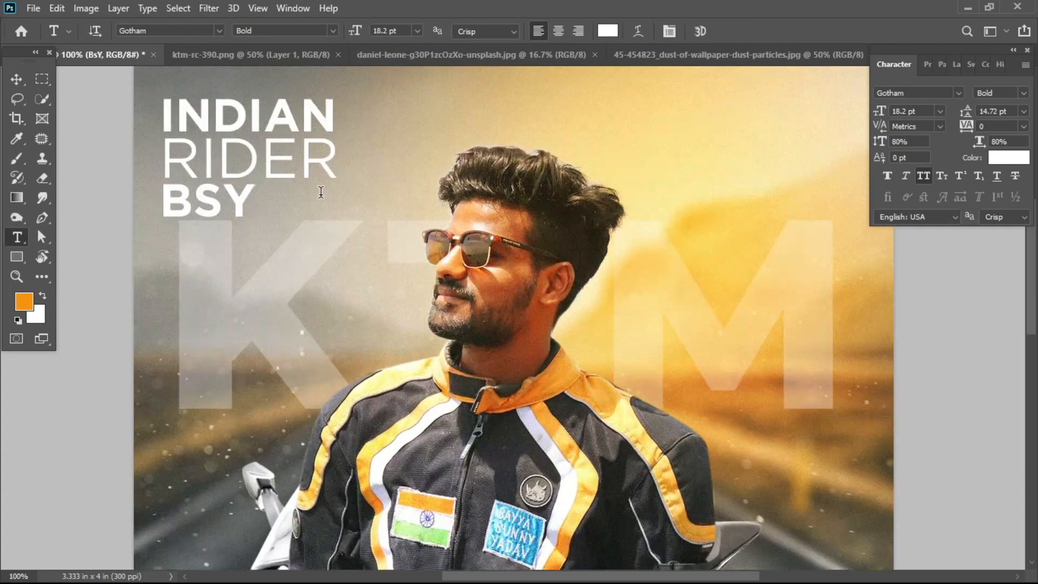
scroll(319, 193, "up", 2)
key("v")
Move INDIAN RIDER up and tuck the BSY line under it.
right_click(244, 191)
left_click(250, 194)
left_click_drag(235, 196, 235, 176)
left_click_drag(175, 273, 174, 258, "ctrl")
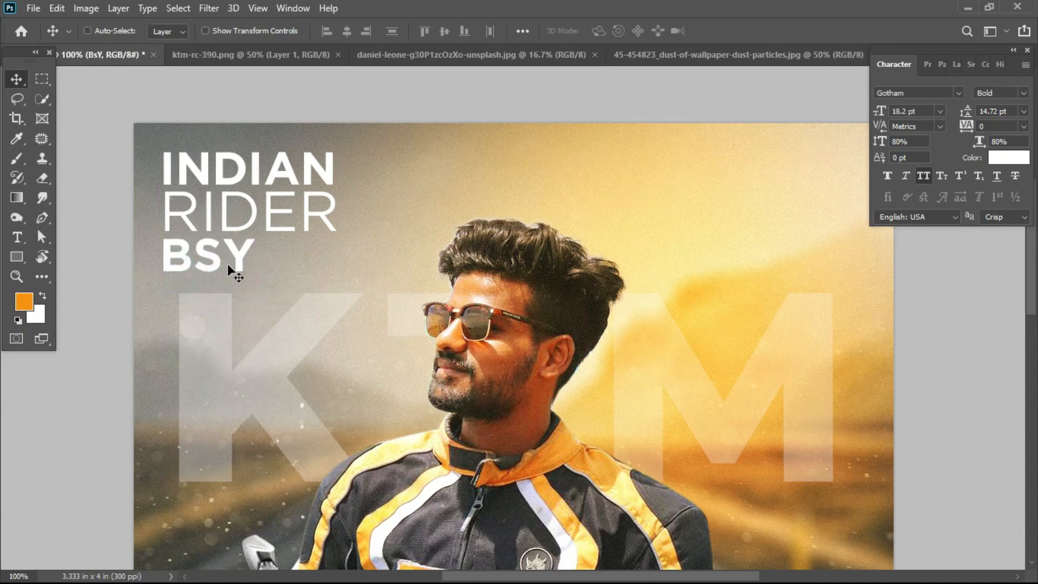
key("t")
left_click(169, 200)
key("ctrl+a")
key("ctrl+Return")
key("v")
right_click(215, 270)
left_click(235, 274)
key("p")
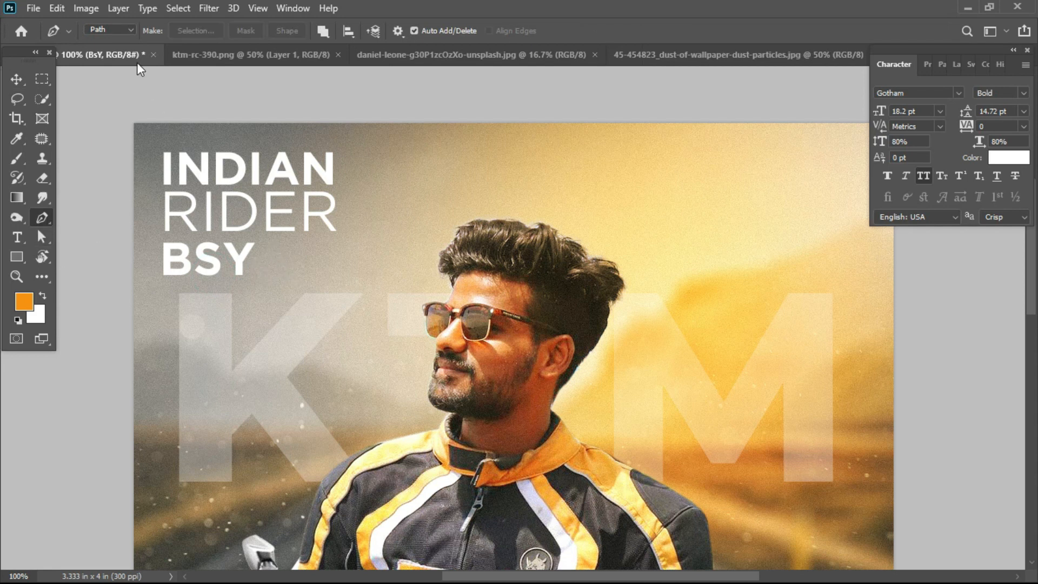
Draw a white-filled line shape just right of BSY.
left_click(100, 37)
left_click(254, 259)
left_click(318, 258)
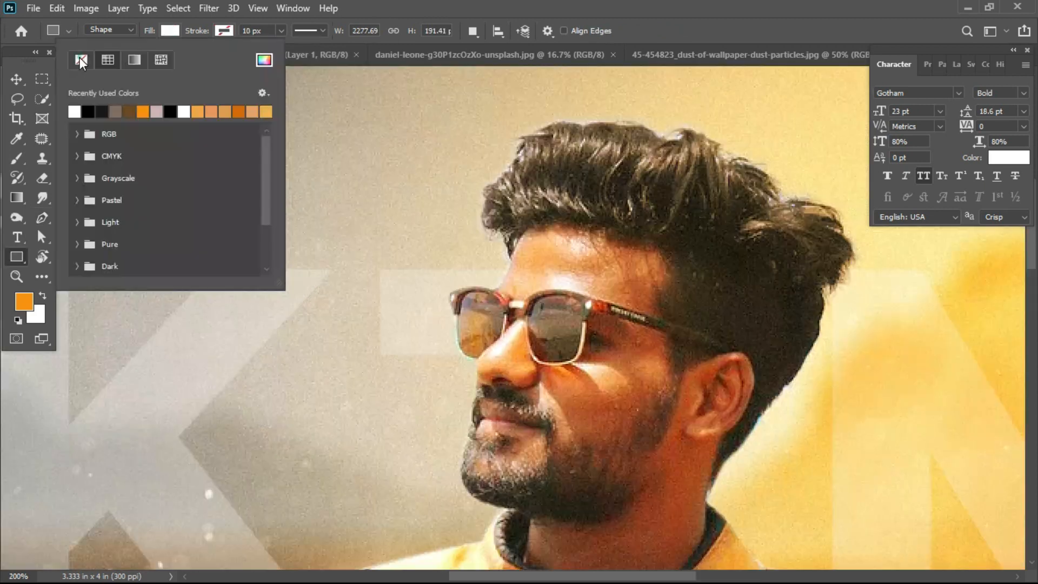
left_click(80, 57)
left_click(129, 111)
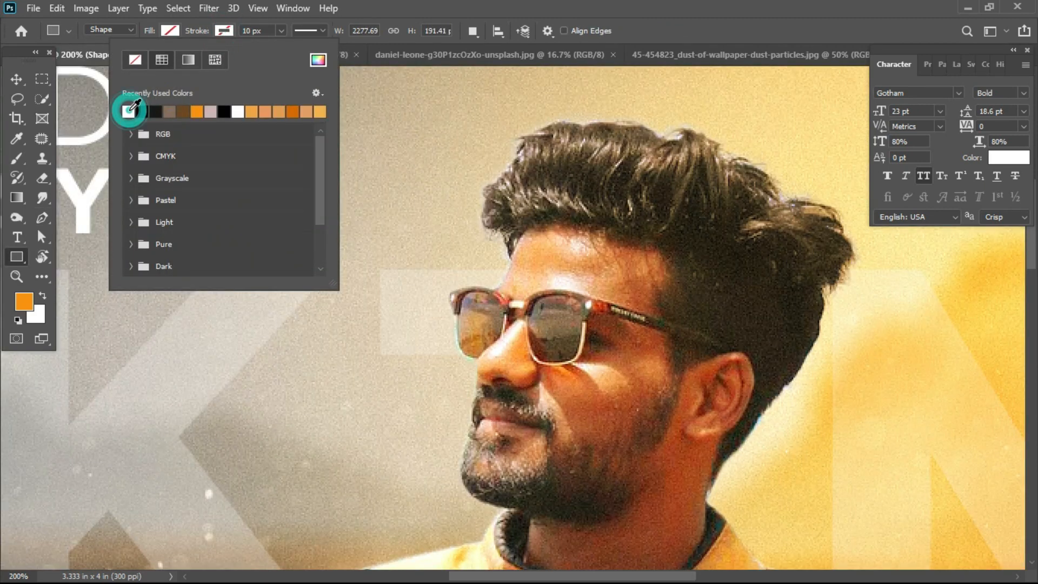
Thin the white bar into a short dash beside BSY.
left_click(16, 79)
left_click_drag(286, 195, 324, 238)
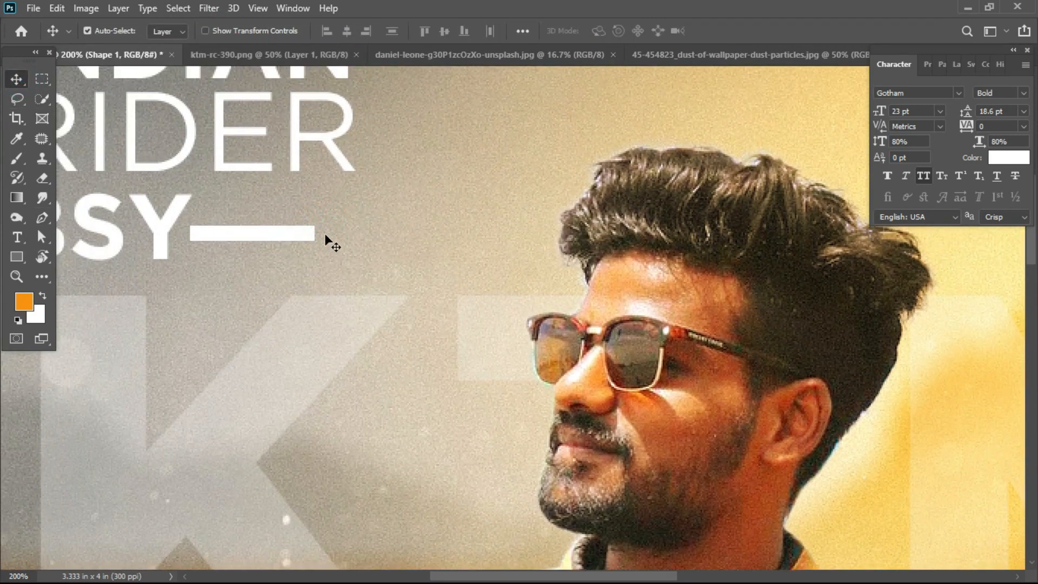
key("ctrl+t")
left_click_drag(249, 243, 251, 233)
key("Return")
Fit the poster in view and scale the title block down to about 81%.
key("ctrl+1")
scroll(286, 236, "up", 2)
left_click_drag(373, 327, 379, 323)
scroll(437, 293, "down", 3)
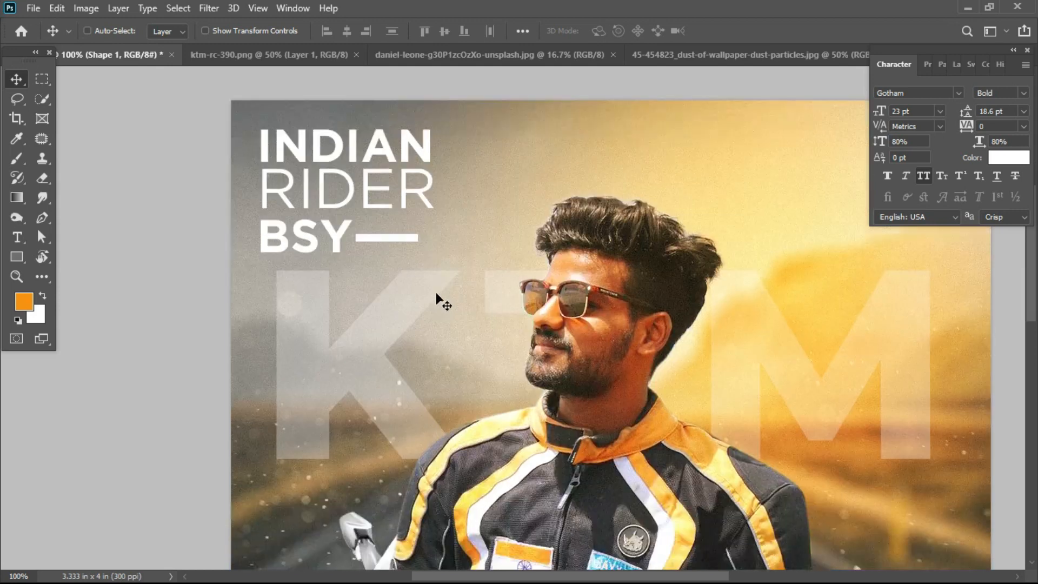
key("ctrl+0")
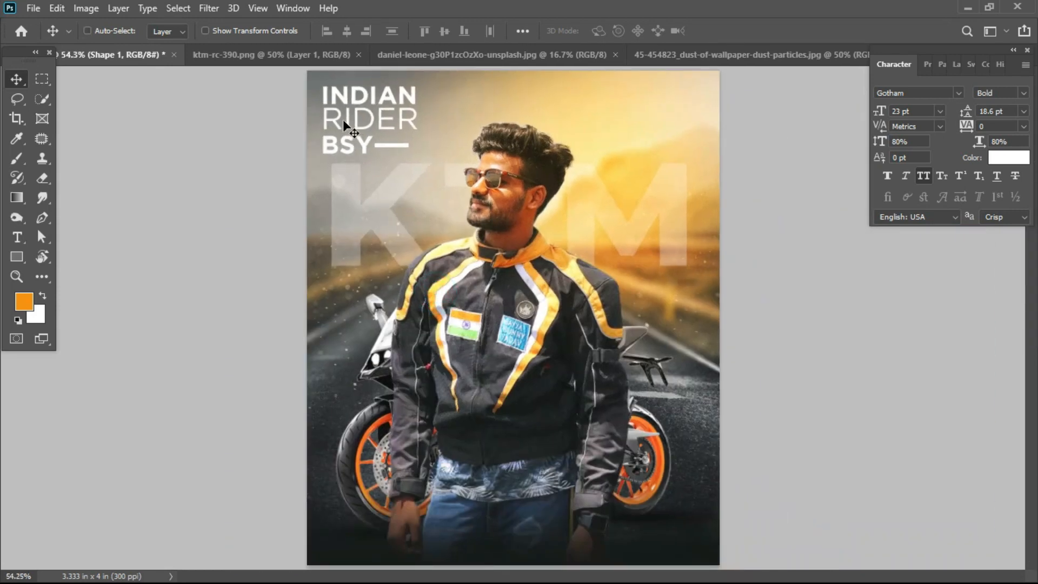
left_click_drag(352, 146, 373, 143)
key("ctrl+z")
right_click(347, 147)
left_click(350, 153, "shift")
key("ctrl+t")
key("Return")
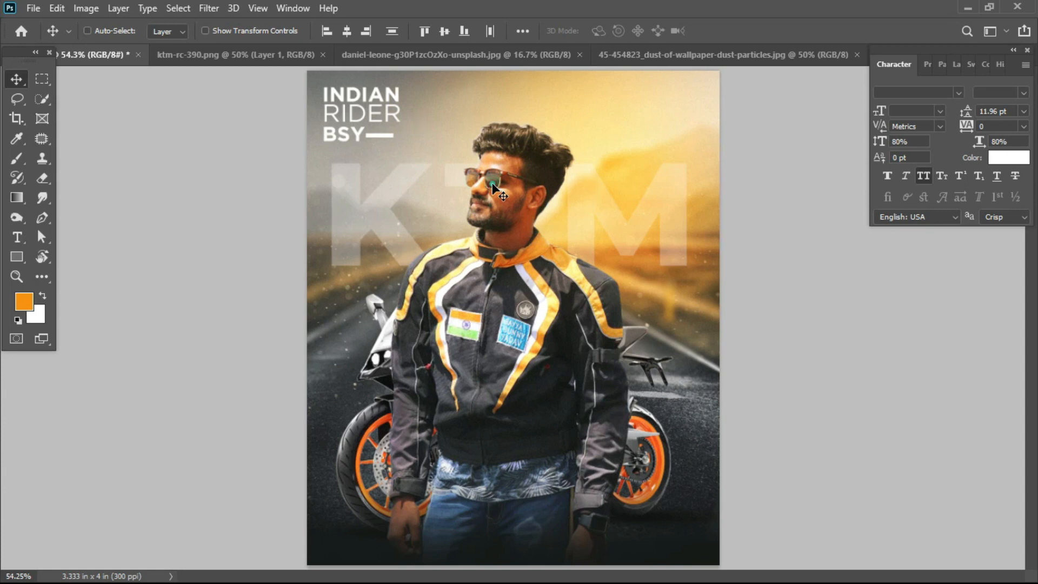
Draw a wide rectangle across the lower poster with no stroke and a white fill.
key("ctrl+plus")
scroll(493, 187, "down", 5)
key("u")
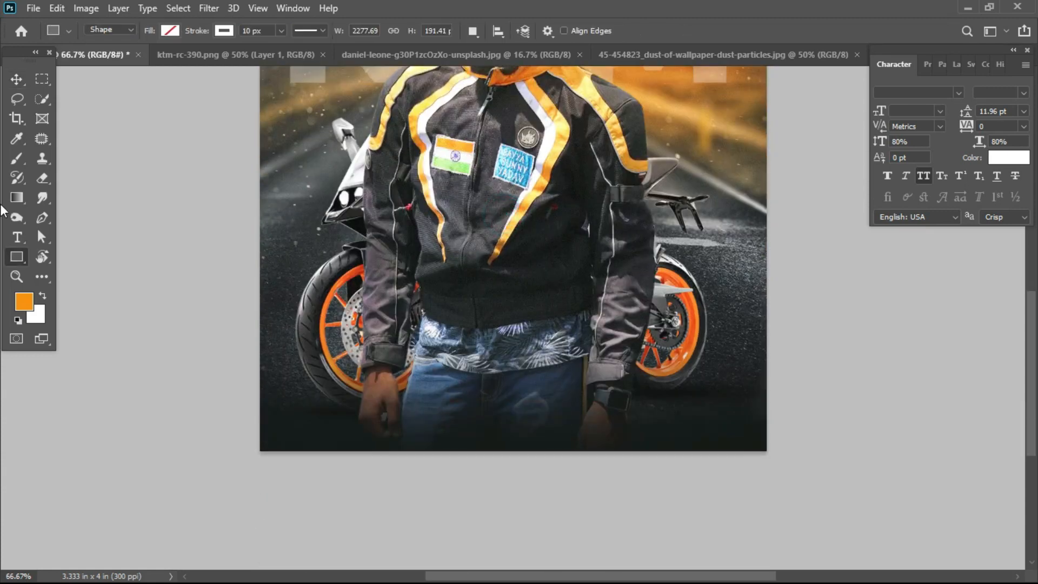
left_click_drag(195, 246, 824, 339)
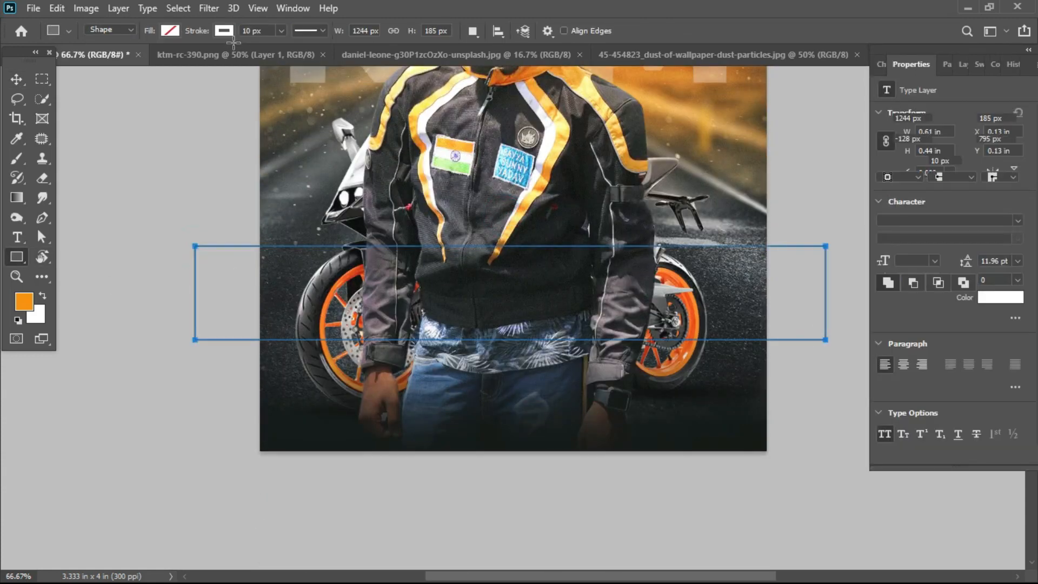
left_click(223, 31)
left_click(135, 60)
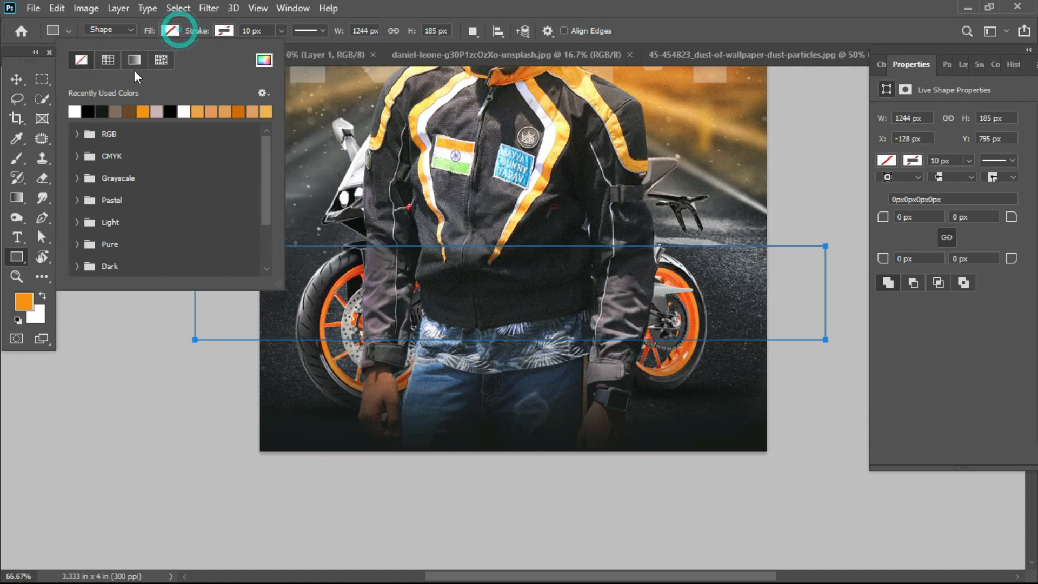
left_click(75, 111)
Move the band lower on the poster and begin changing its fill to dark grey.
key("v")
scroll(324, 230, "up", 1)
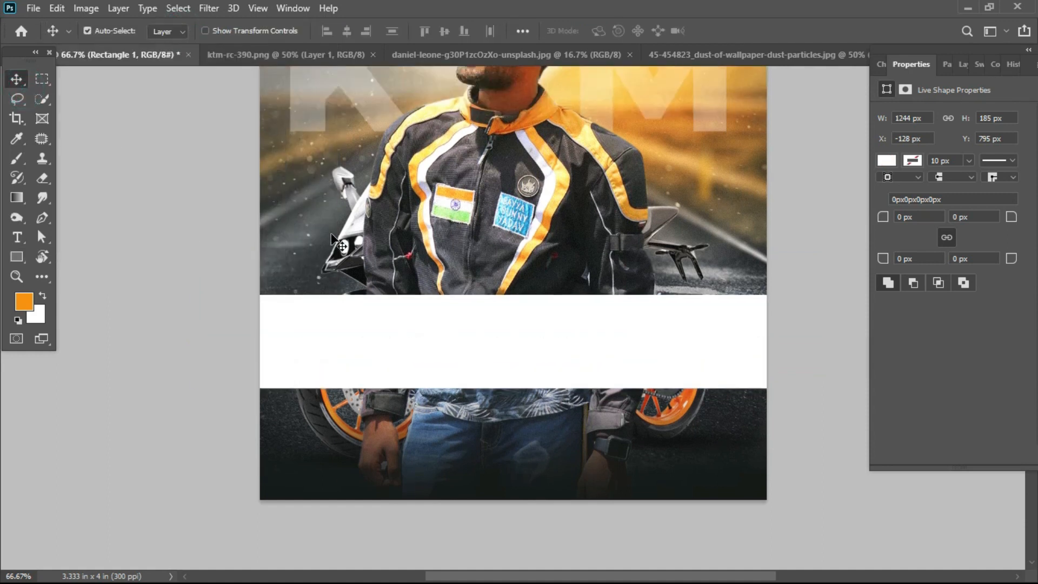
key("ctrl+0")
left_click_drag(572, 396, 572, 425)
key("u")
left_click(168, 32)
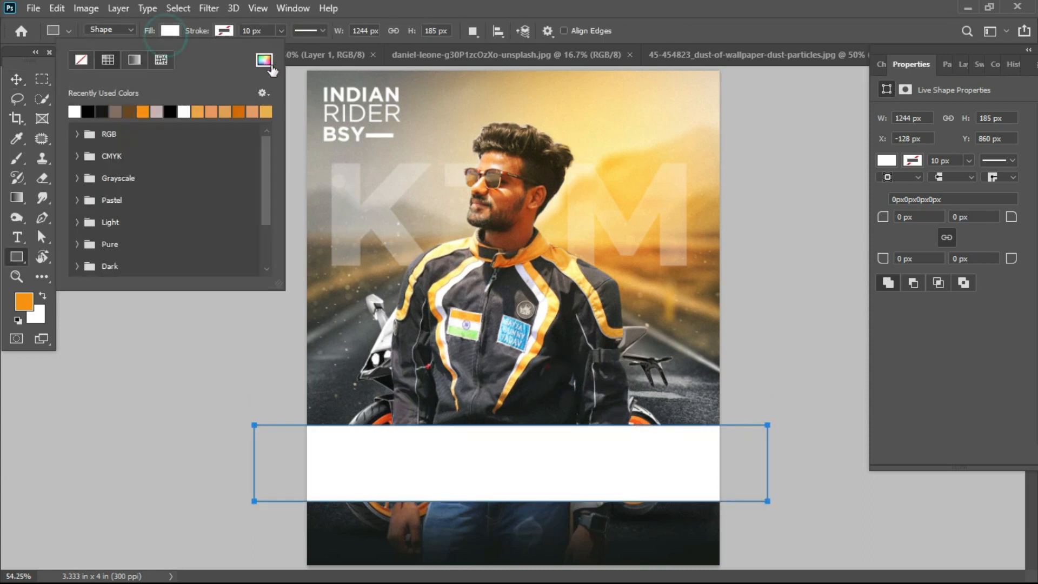
left_click(264, 59)
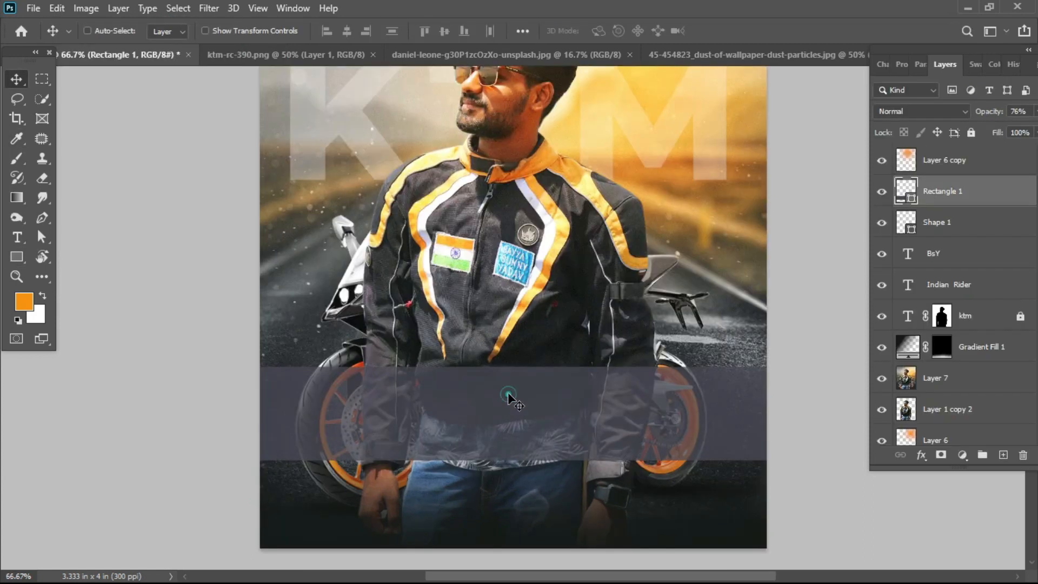
scroll(504, 415, "up", 2)
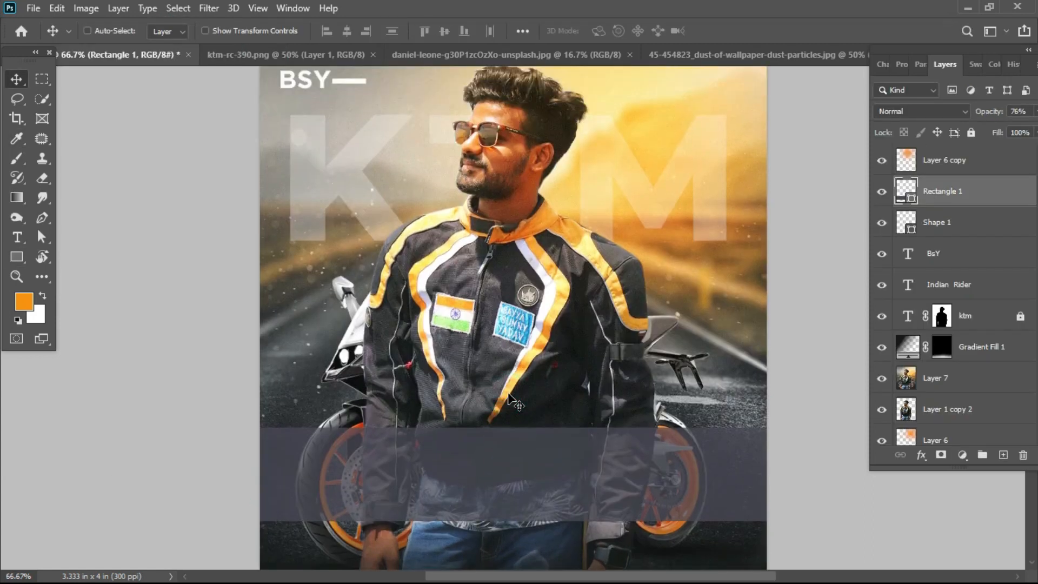
scroll(486, 379, "down", 2)
scroll(481, 338, "up", 2)
scroll(485, 335, "down", 1)
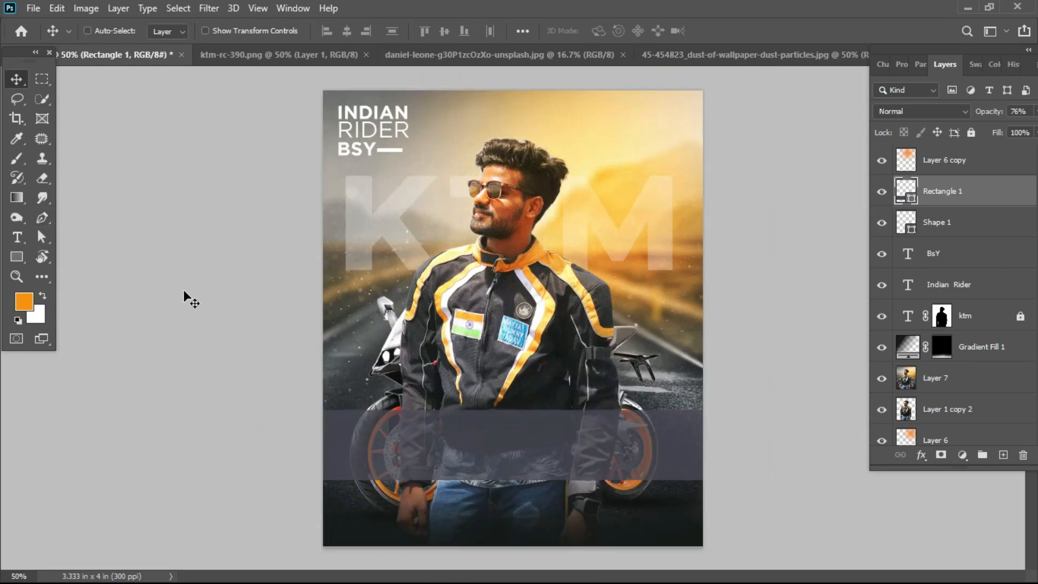
Add 'the rider' text, move it onto the dark band and enlarge it about 151%.
left_click(16, 237)
left_click(457, 346)
type("the rider")
key("ctrl+a")
left_click(16, 78)
left_click_drag(538, 336, 481, 442)
key("ctrl+t")
left_click_drag(562, 443, 644, 456)
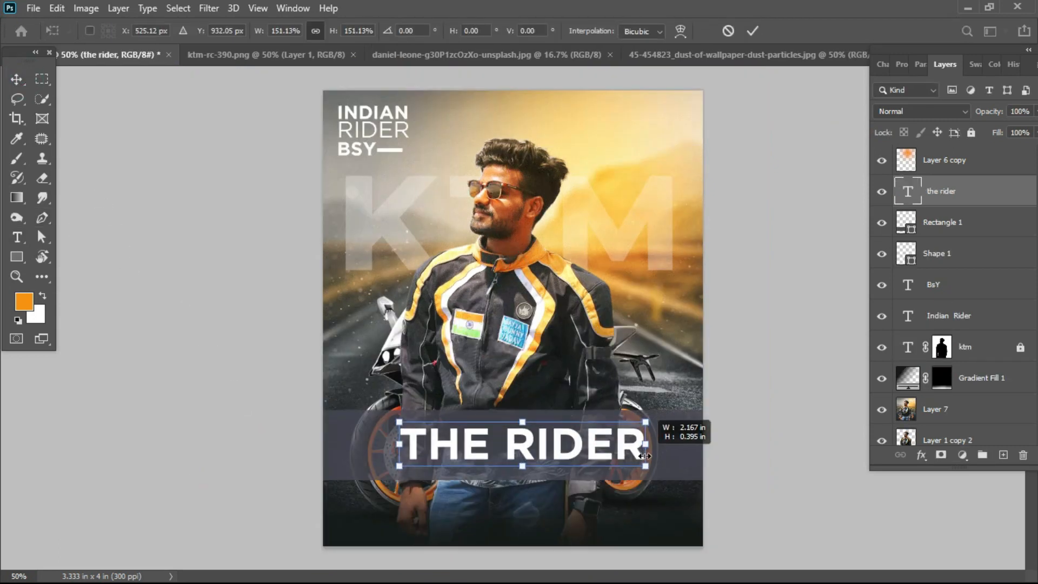
key("Return")
Centre THE RIDER horizontally on the poster and settle it onto the band.
scroll(644, 456, "up", 1)
key("ctrl+a")
left_click(346, 31)
key("ctrl+d")
left_click_drag(466, 337, 468, 332)
left_click_drag(476, 348, 473, 354)
scroll(474, 354, "down", 3)
Recolour THE RIDER pale yellow (ffe8a7) sampled from the jacket stripe.
key("t")
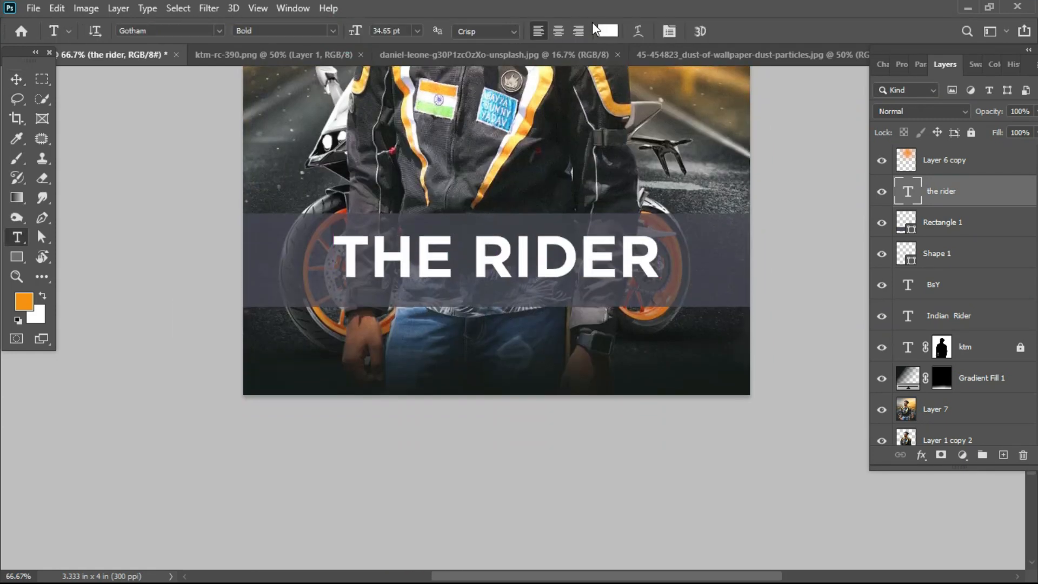
left_click(399, 78)
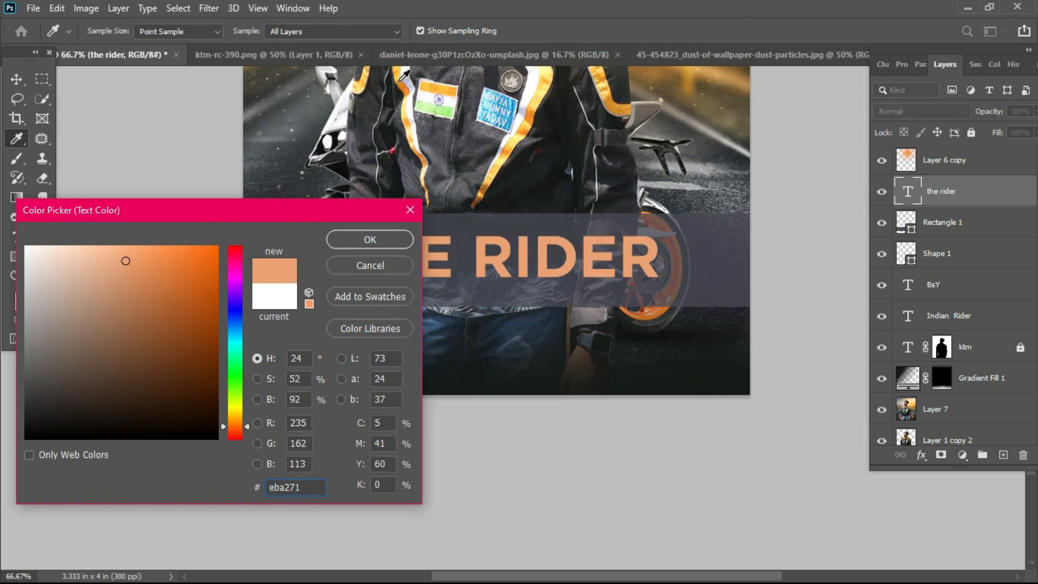
left_click(545, 77)
left_click(532, 95)
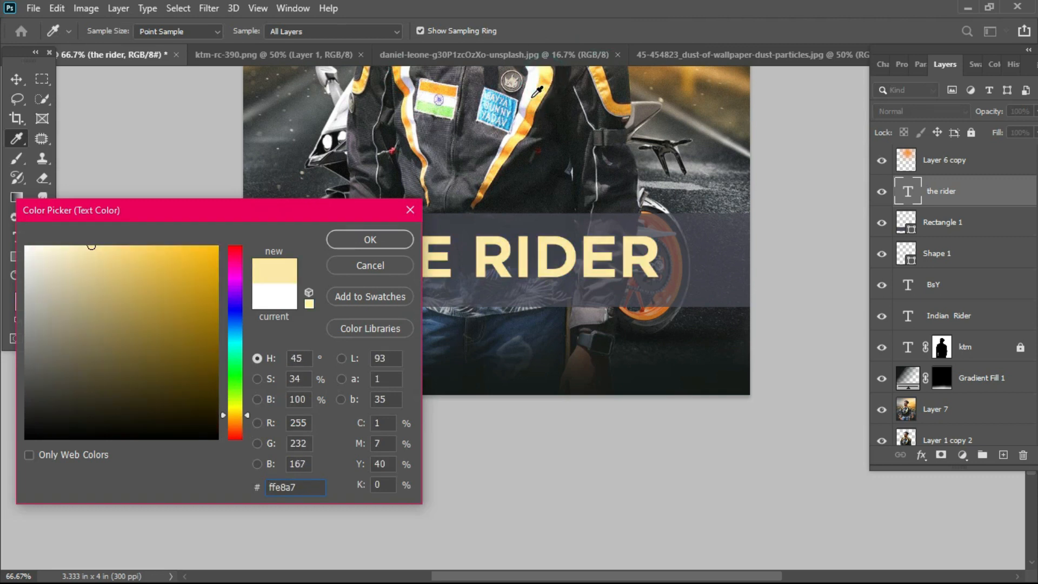
key("Return")
left_click(21, 85)
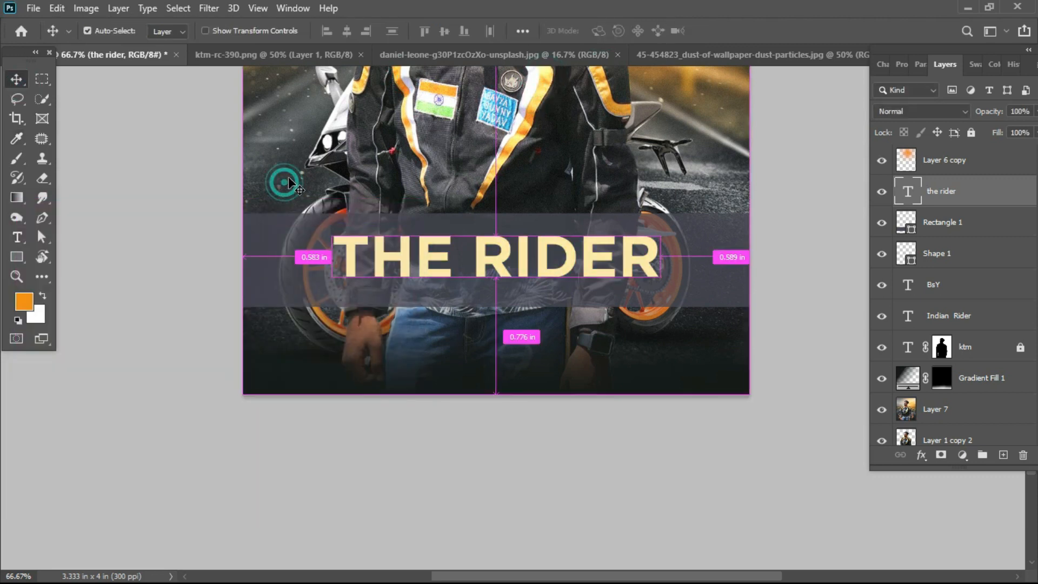
Nudge THE RIDER up and Alt-drag a duplicate line below it.
key("ctrl+0")
key("Up")
key("Up")
key("Up")
key("Up")
key("Up")
key("Up")
key("Up")
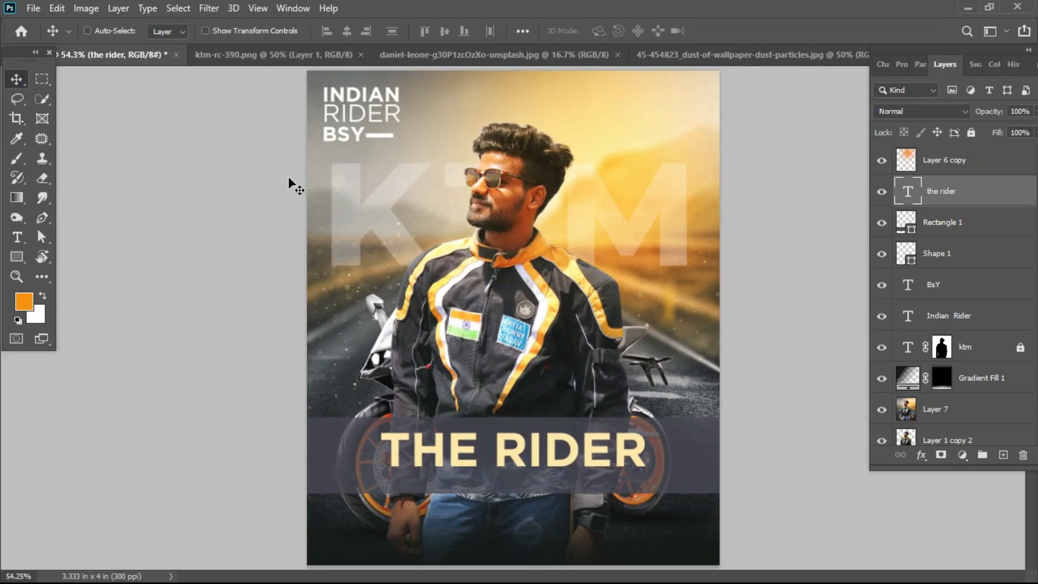
key("ctrl+plus")
left_click_drag(343, 284, 315, 163)
key("ctrl+plus")
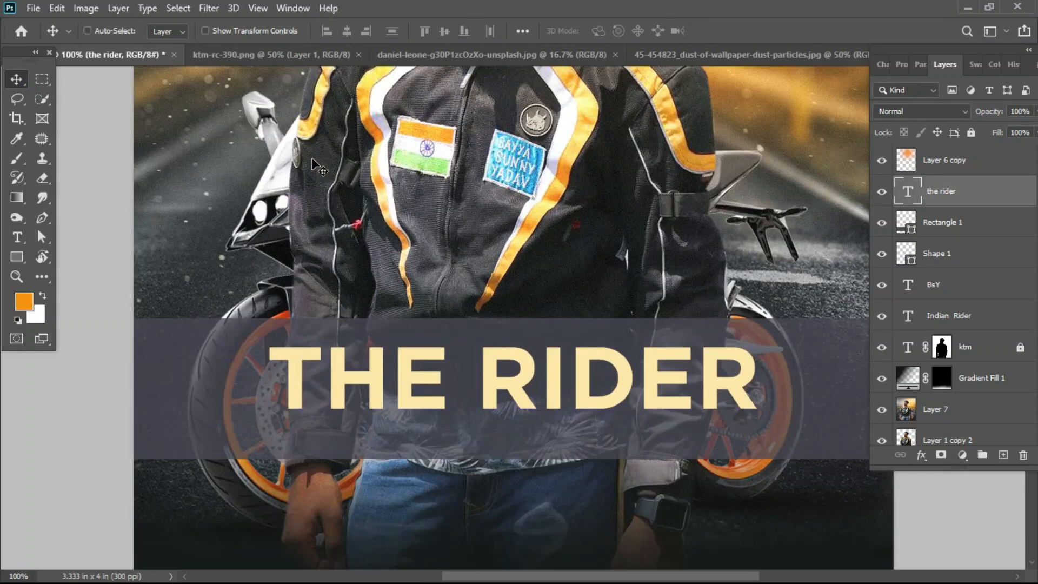
left_click_drag(341, 281, 315, 217)
left_click_drag(437, 338, 469, 393)
Retype the duplicate line as the rider's name and scrub its font size down to 14 pt.
key("t")
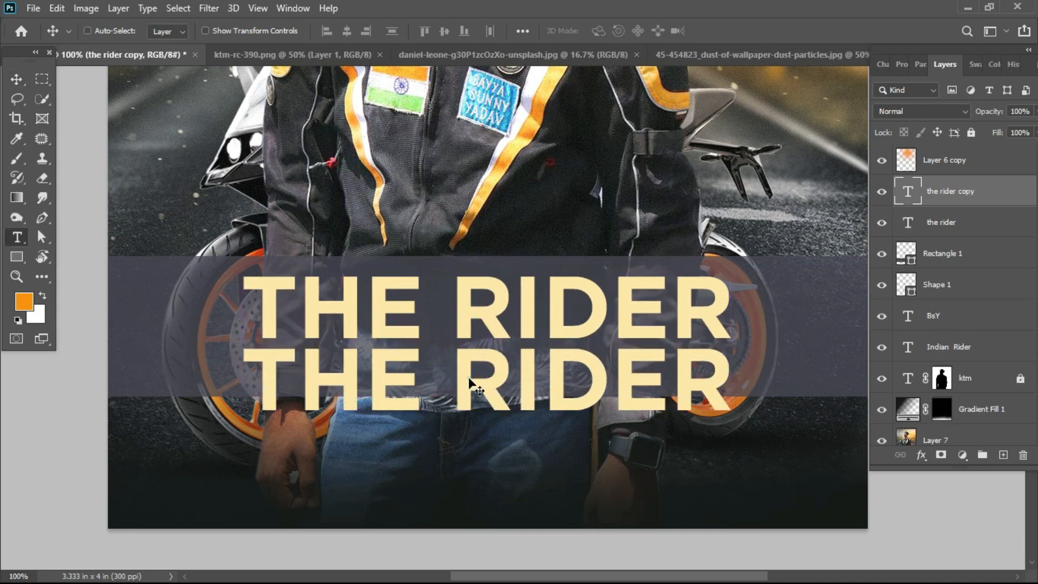
triple_click(470, 374)
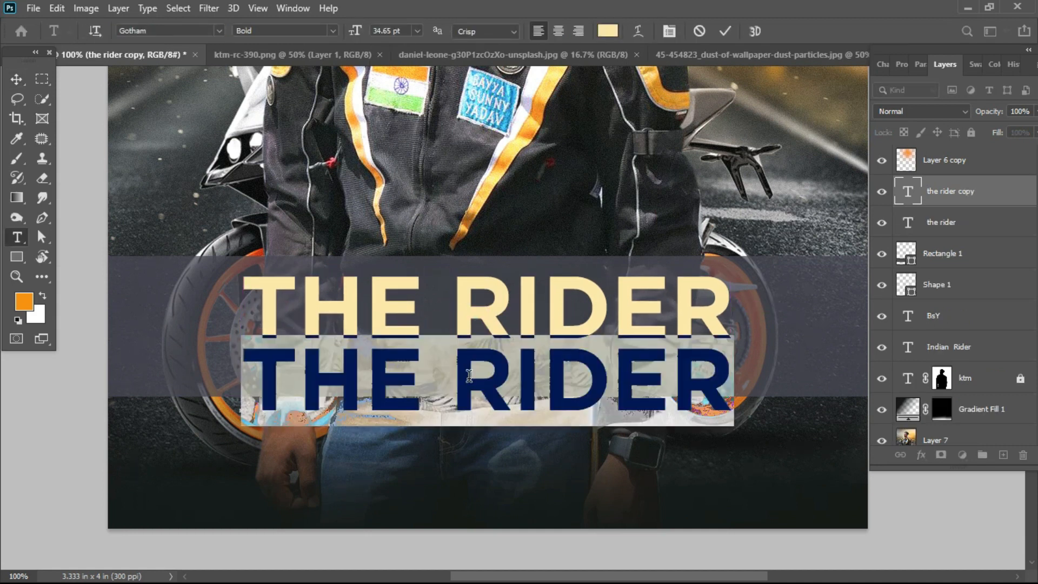
type("B")
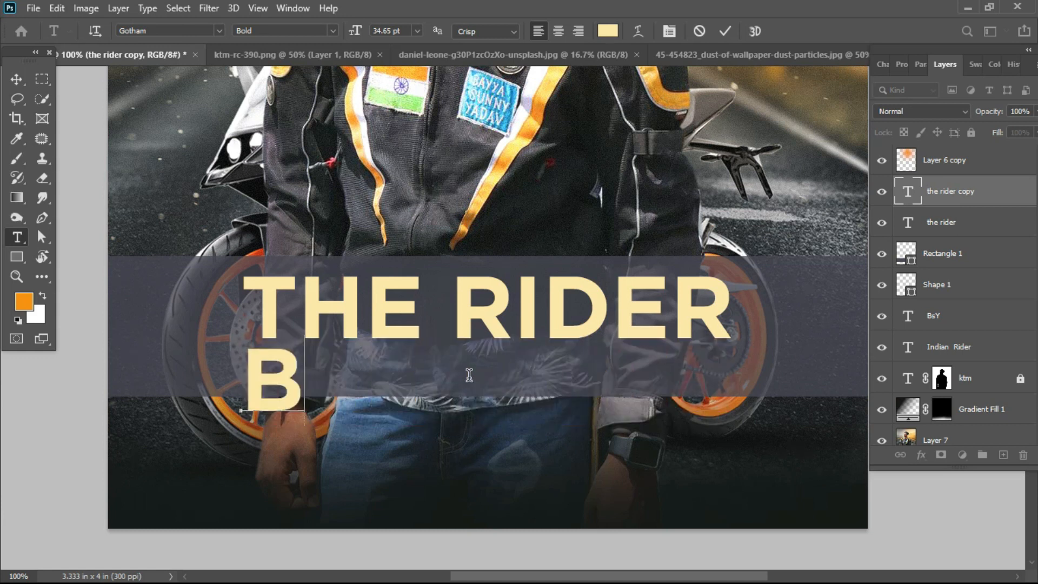
type("AYYA SUNNY")
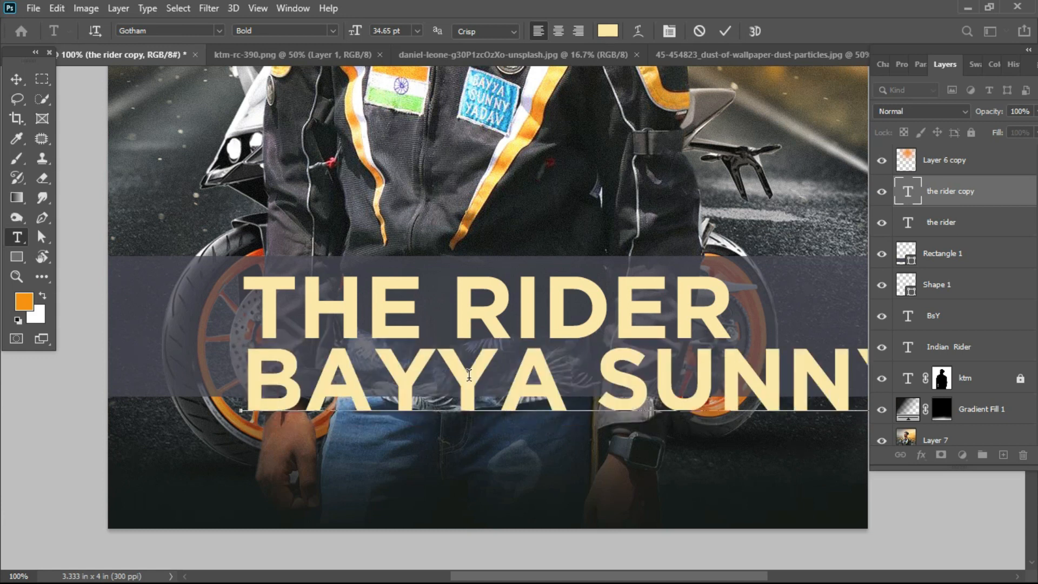
triple_click(469, 378)
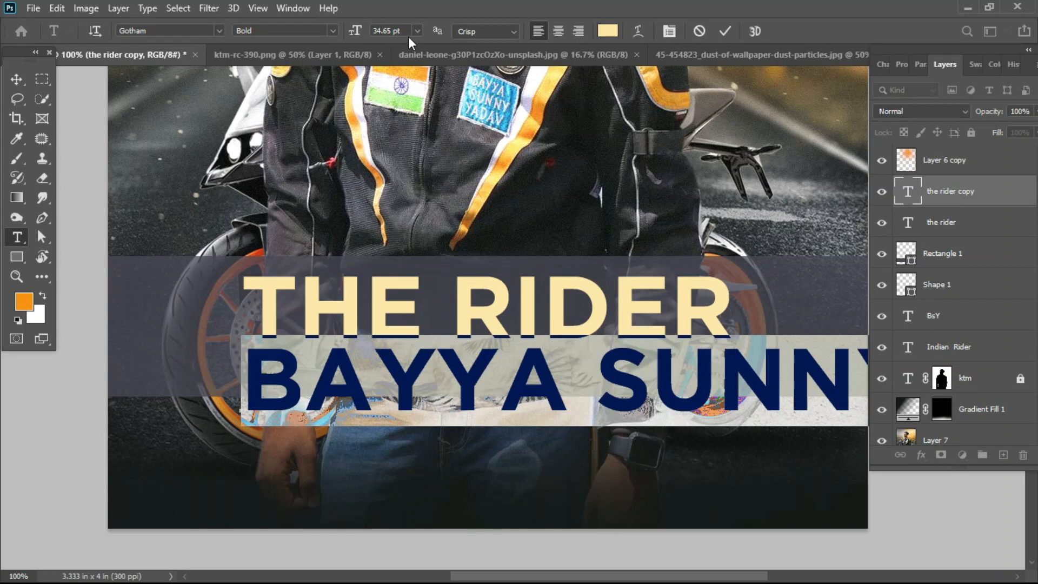
left_click_drag(354, 36, 339, 44)
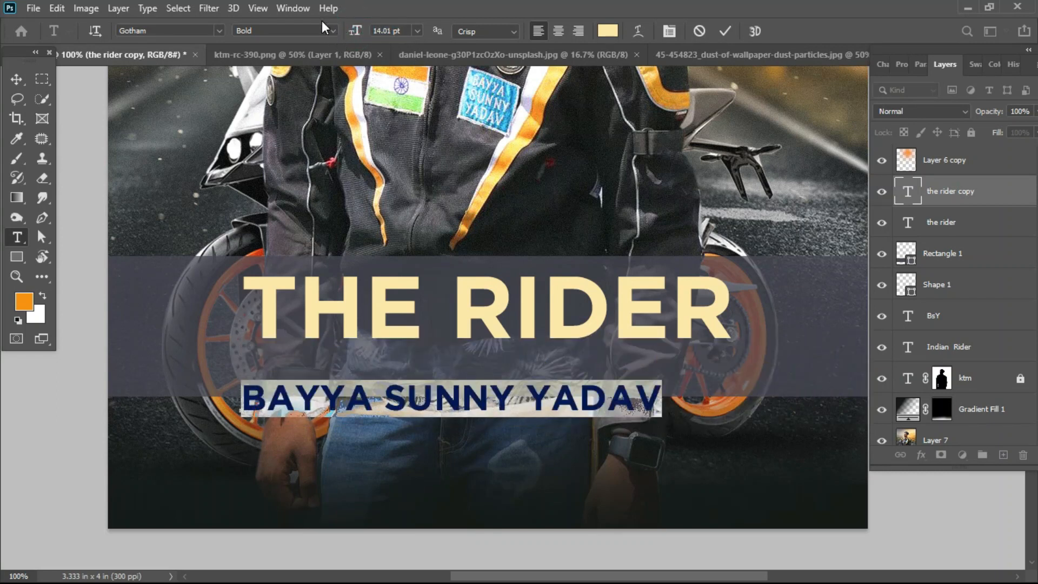
Set the name line's font style to Gotham Light.
left_click(659, 398)
key("ctrl+a")
left_click(332, 30)
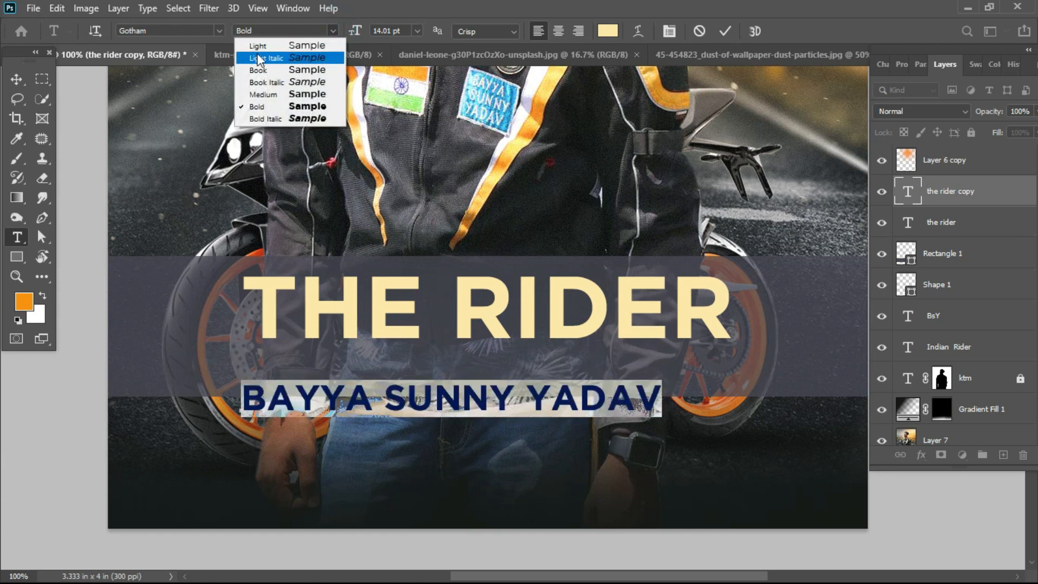
left_click(236, 59)
left_click(333, 30)
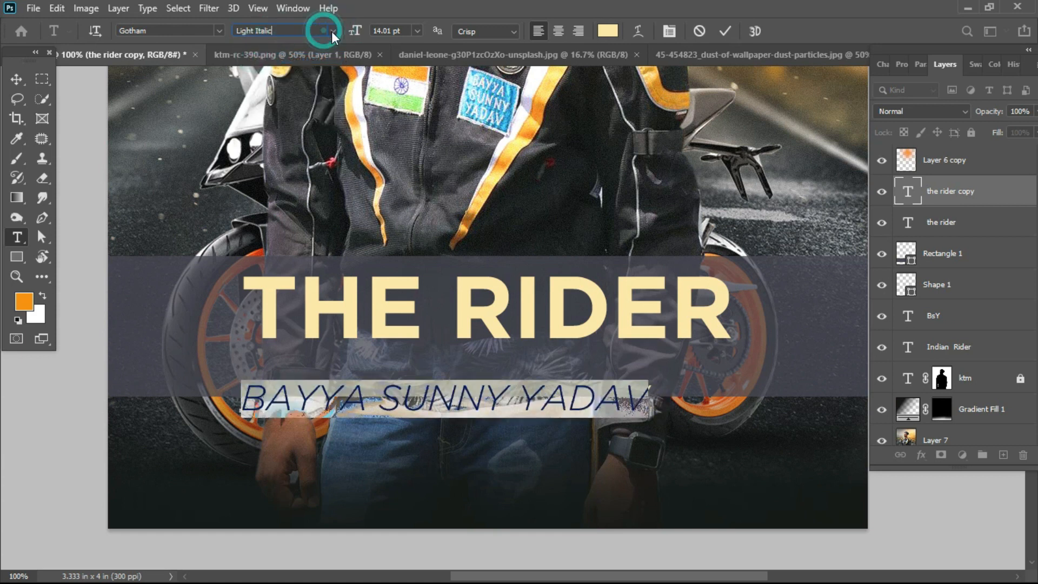
left_click(258, 46)
Move the name up under THE RIDER and centre it horizontally on the poster.
left_click(16, 79)
left_click_drag(429, 427, 472, 378)
key("ctrl+a")
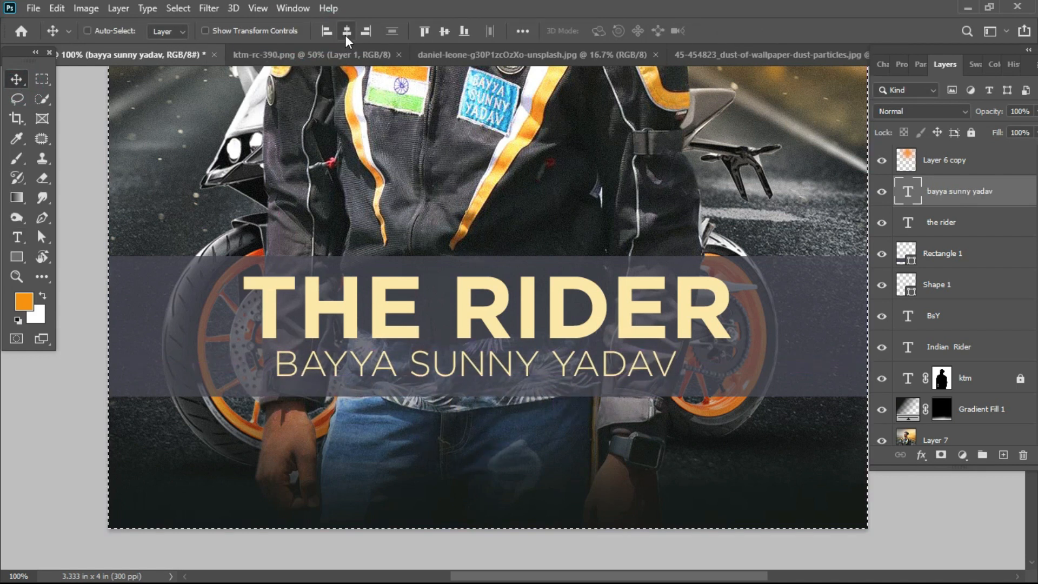
left_click(346, 31)
Select THE RIDER layer and centre it horizontally on the poster.
right_click(378, 298)
left_click(392, 300)
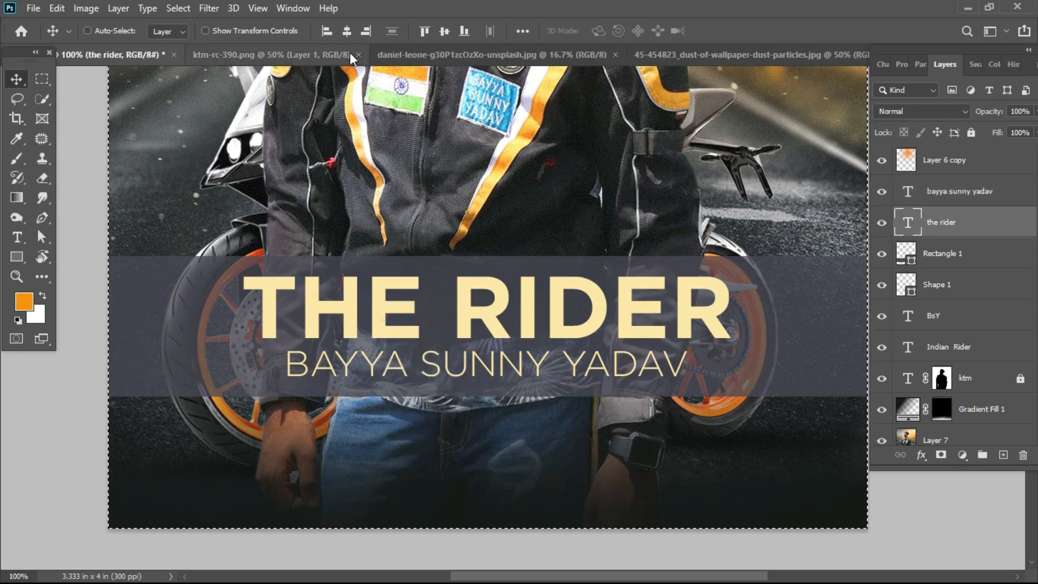
left_click(346, 32)
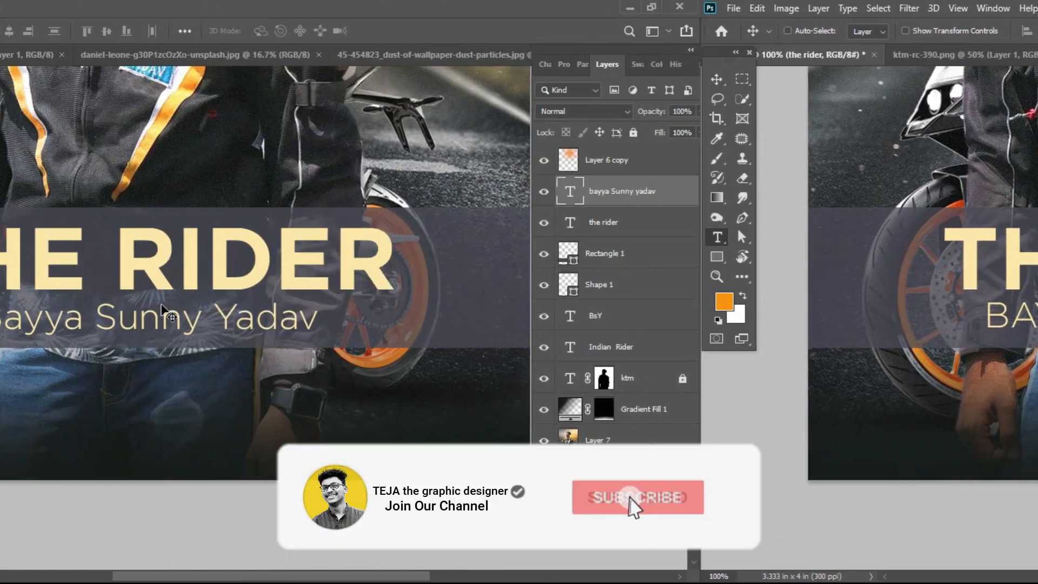
key("ctrl+minus")
key("ctrl+0")
key("ctrl+plus")
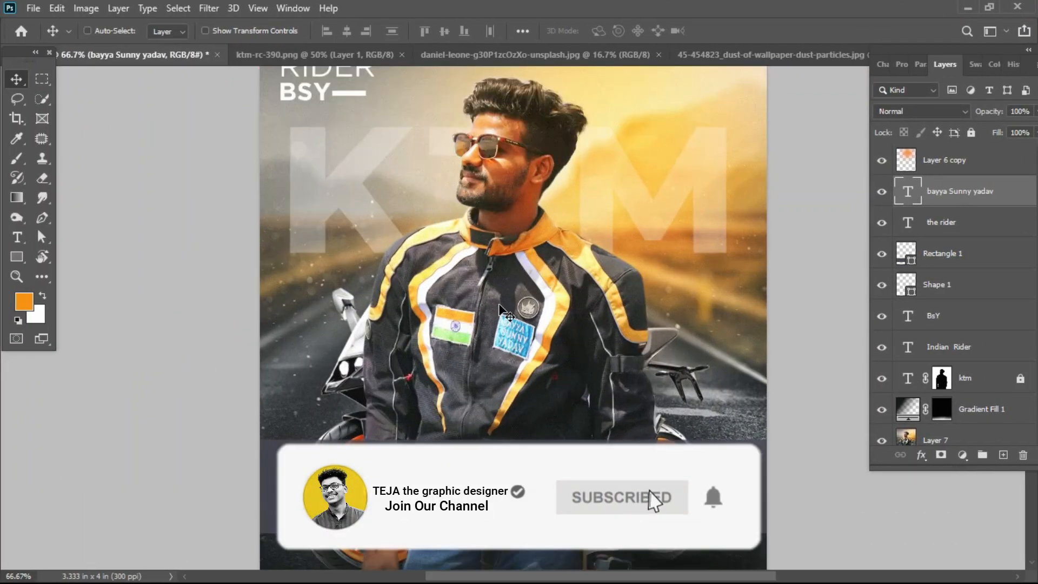
scroll(499, 310, "down", 2)
scroll(499, 310, "down", 1)
right_click(378, 351)
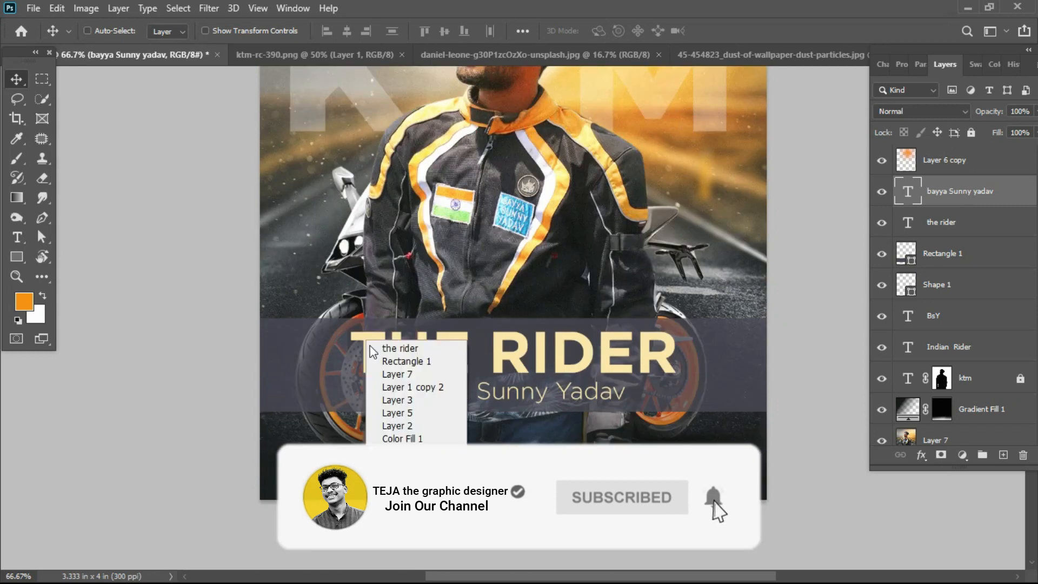
left_click(386, 343)
Give THE RIDER a drop shadow with 38% opacity, 10 px distance and 13 px size.
left_click(921, 455)
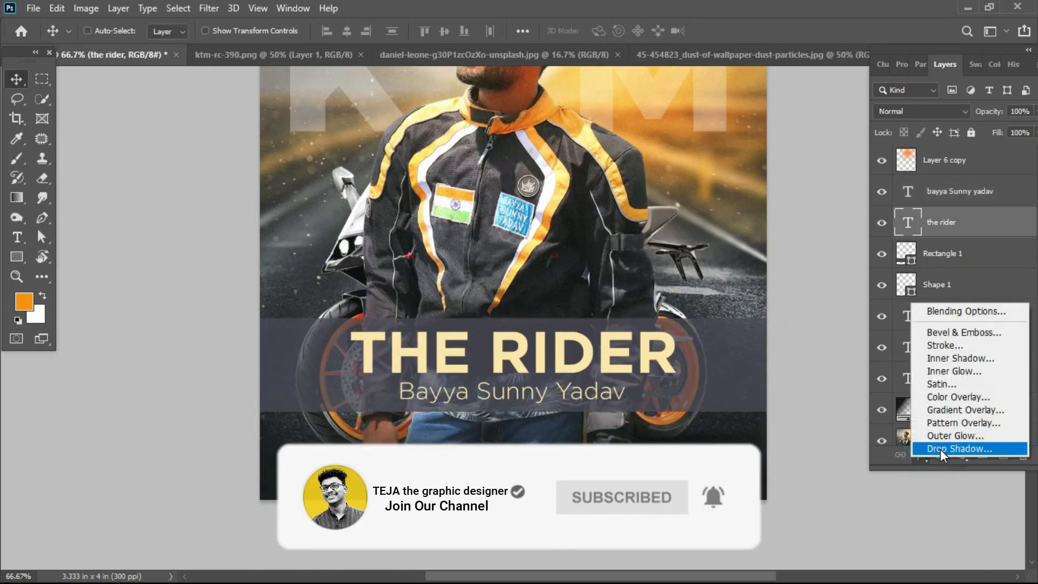
left_click(939, 449)
key("ctrl+plus")
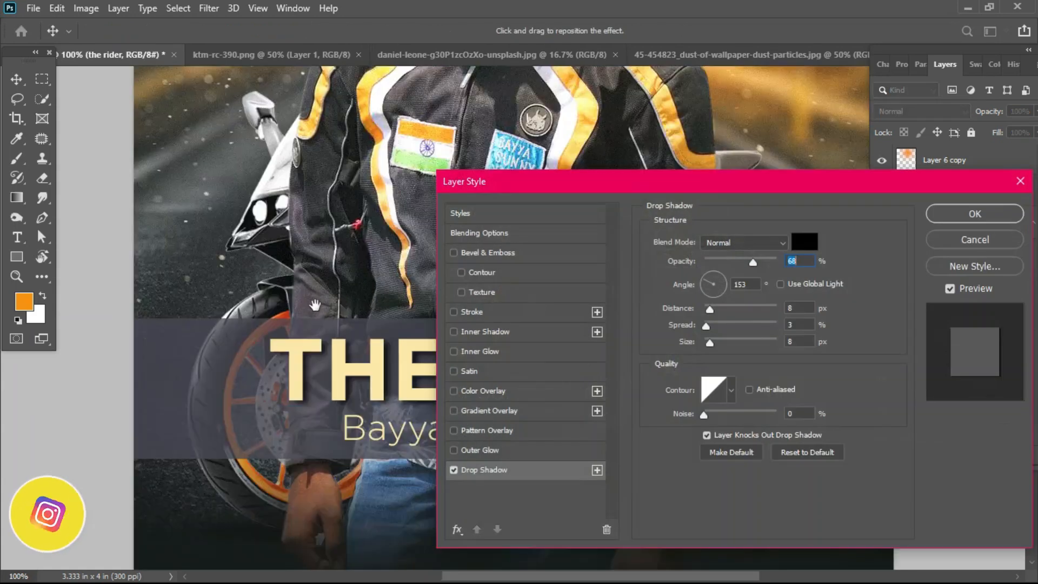
left_click_drag(316, 302, 266, 174)
left_click_drag(752, 262, 732, 264)
left_click_drag(362, 256, 357, 254)
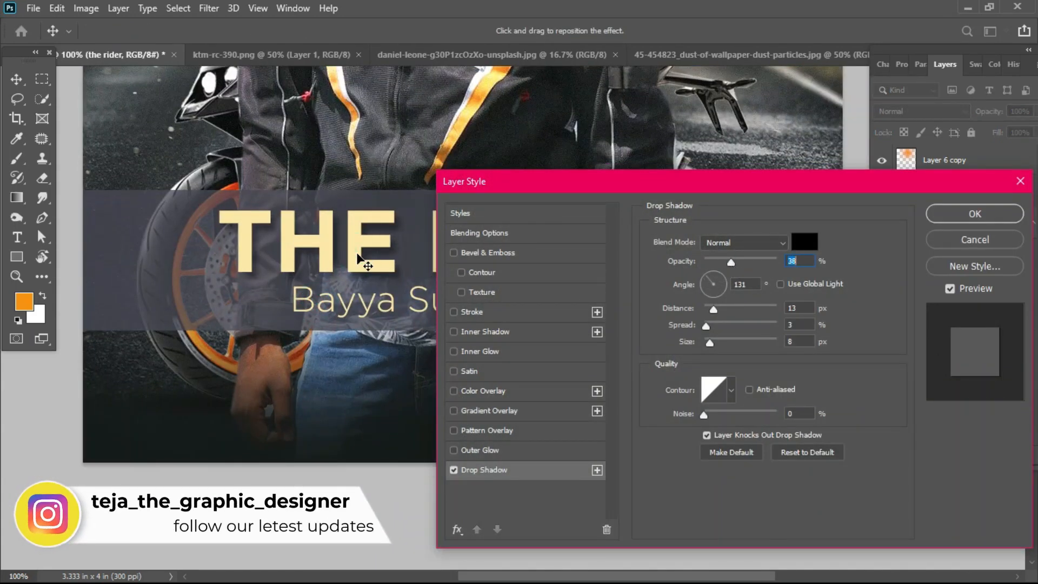
left_click(706, 341)
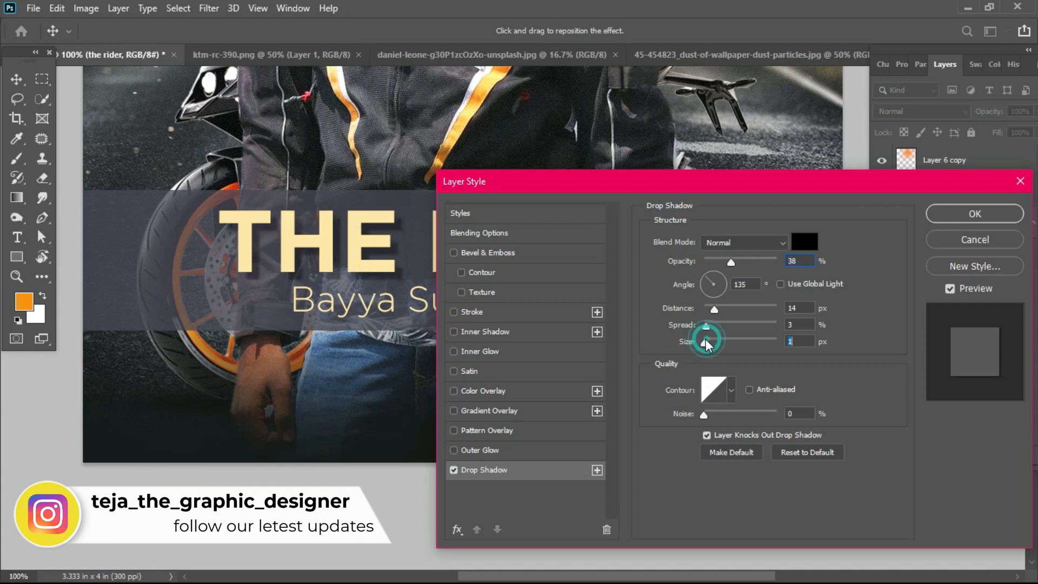
left_click_drag(706, 339, 706, 338)
left_click_drag(406, 246, 405, 243)
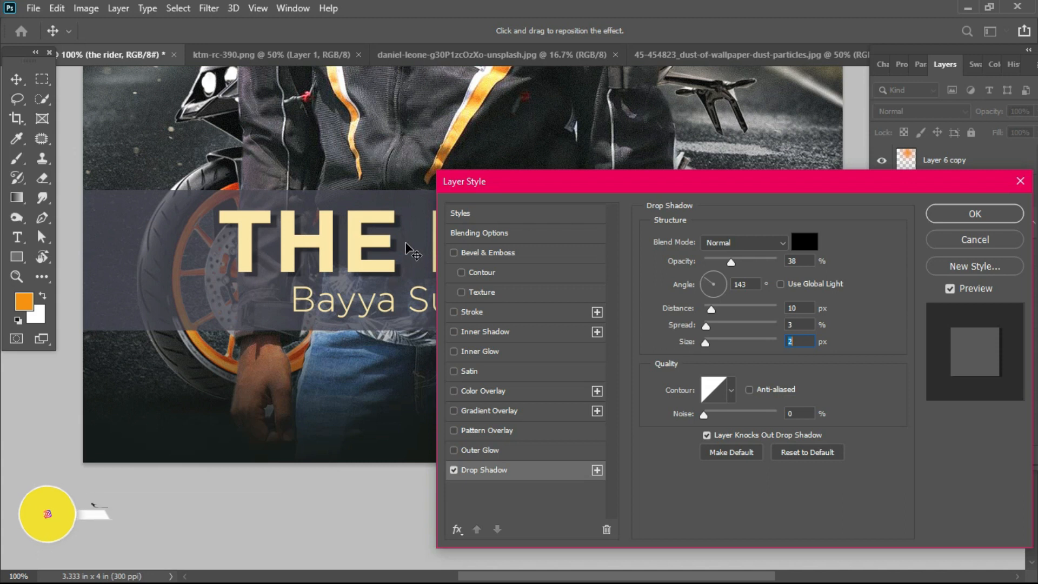
left_click_drag(720, 312, 714, 350)
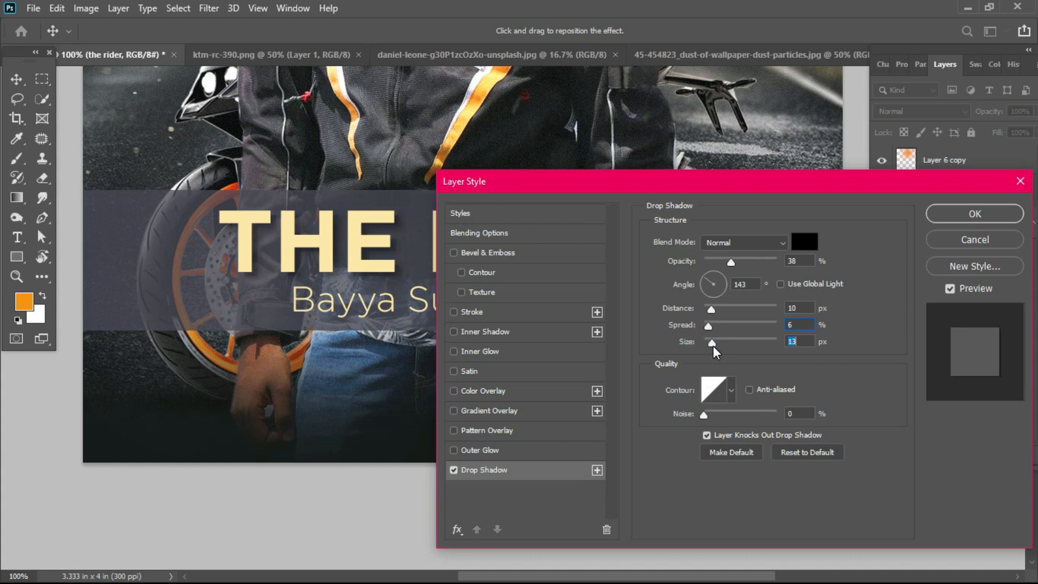
key("Return")
Remove the name line's pattern overlay and give it a drop shadow at 8 px distance.
scroll(519, 214, "down", 2)
right_click(506, 245)
left_click(519, 257)
key("alt+l")
key("Escape")
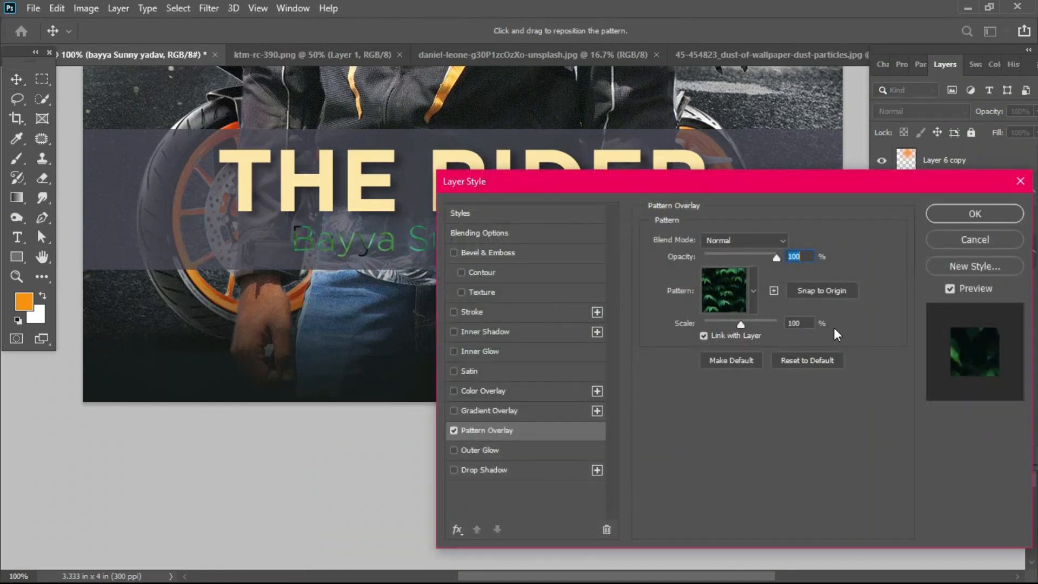
left_click(453, 430)
left_click(482, 470)
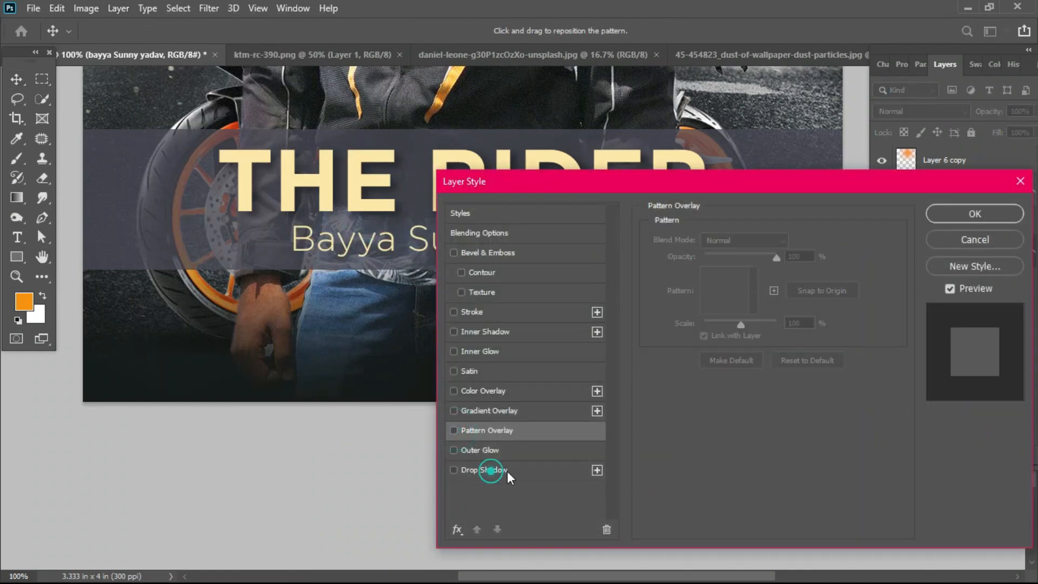
left_click_drag(711, 307, 711, 307)
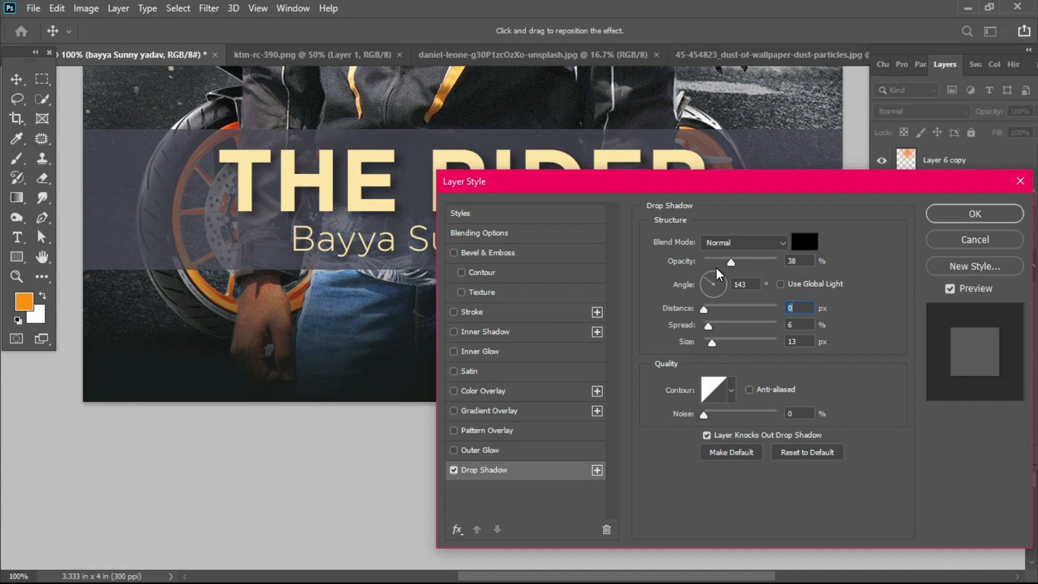
key("Return")
key("ctrl+0")
key("ctrl+plus")
scroll(618, 263, "up", 2)
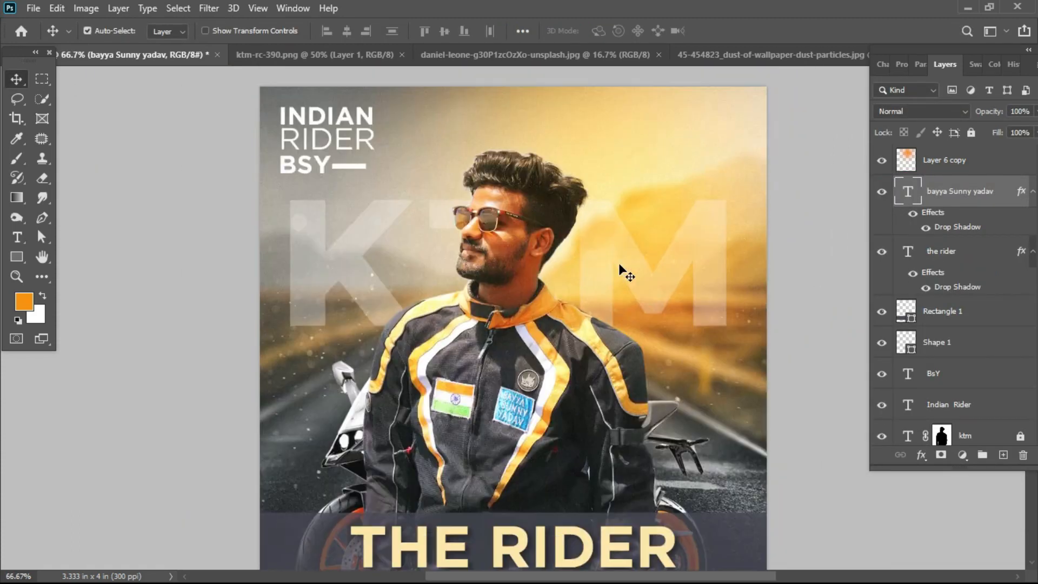
Create a new 1000 by 1200 px rectangle above the Layer 6 copy layer.
key("ctrl+0")
left_click(986, 159)
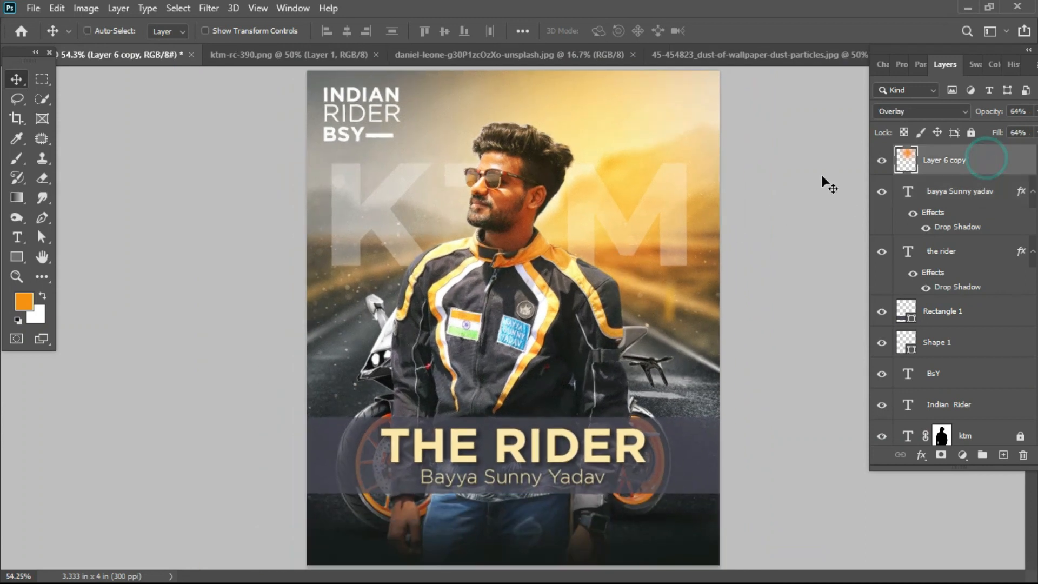
key("u")
left_click(314, 85)
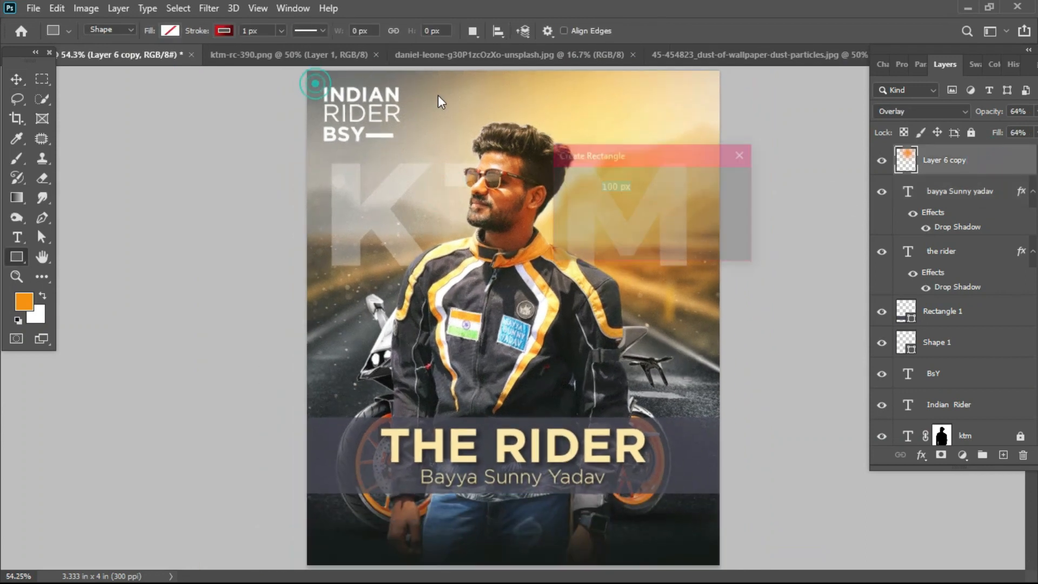
type("1200")
key("Return")
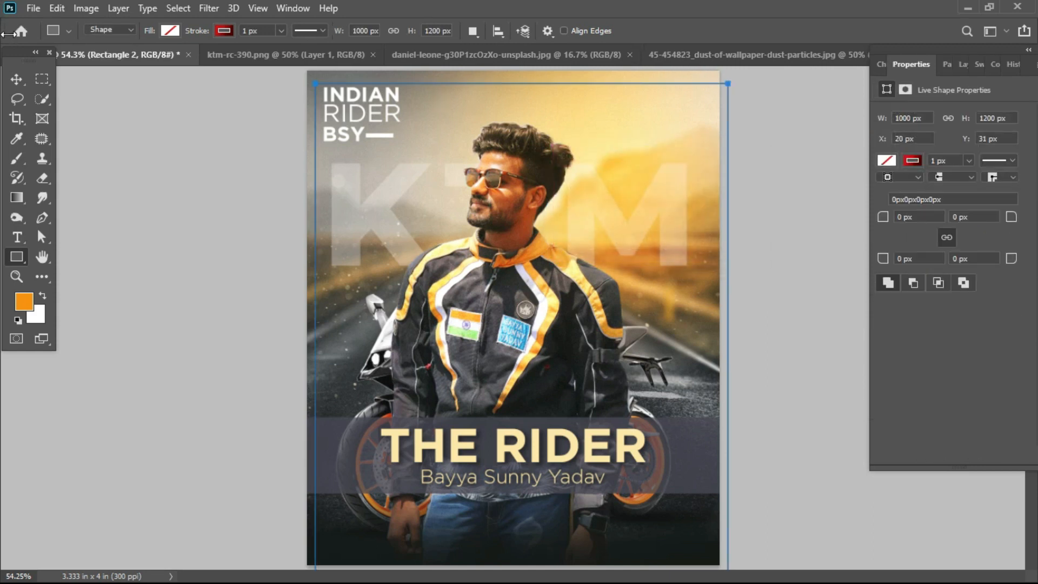
Align the full-size rectangle to the canvas's left and top edges.
left_click(16, 79)
key("ctrl+a")
left_click(344, 31)
left_click(441, 31)
key("ctrl+d")
Give the rectangle a white 8 px stroke to form the poster border.
key("u")
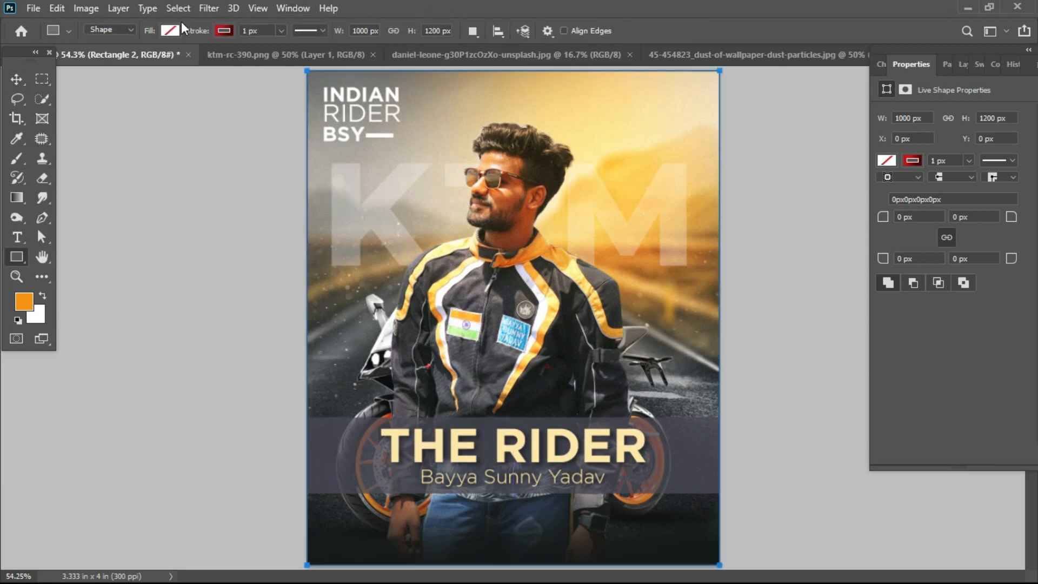
left_click(224, 30)
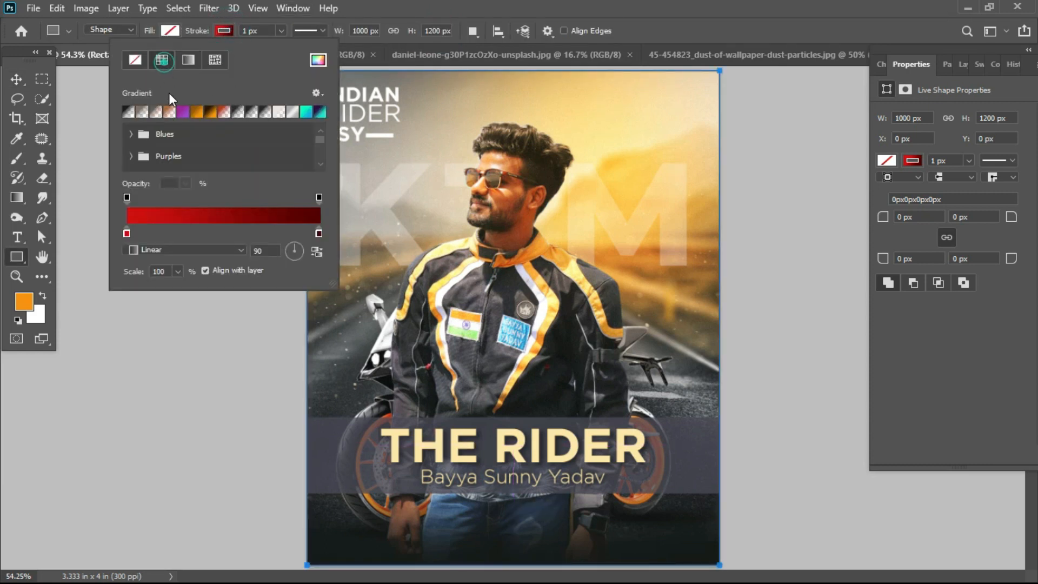
left_click(185, 112)
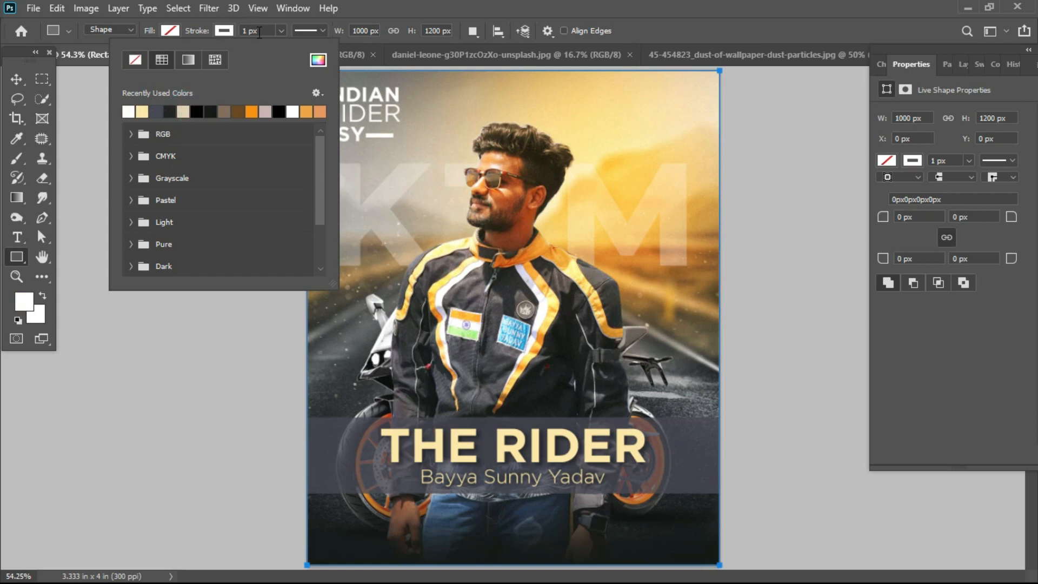
left_click(250, 30)
key("Return")
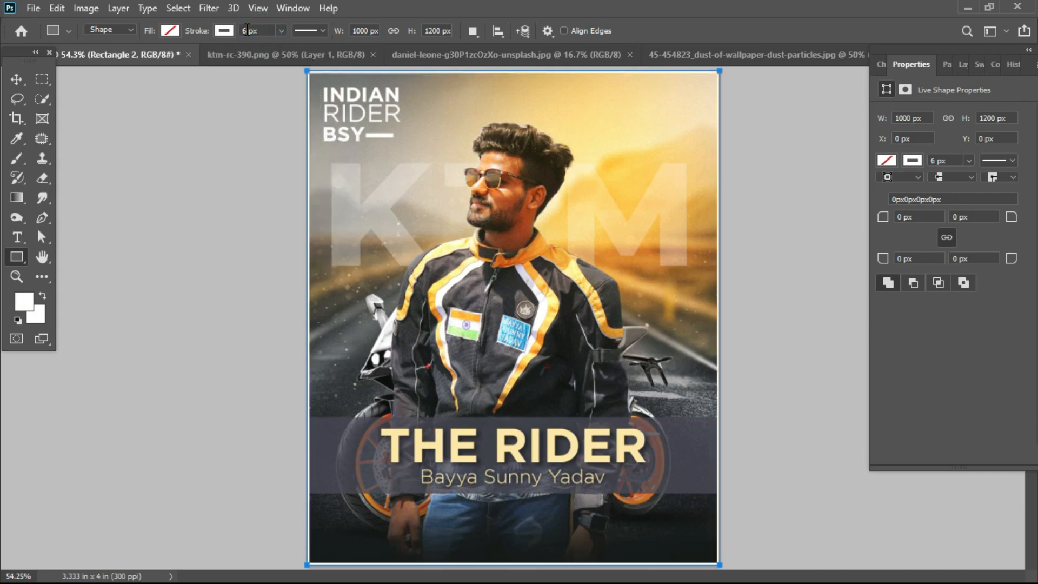
left_click(13, 82)
key("u")
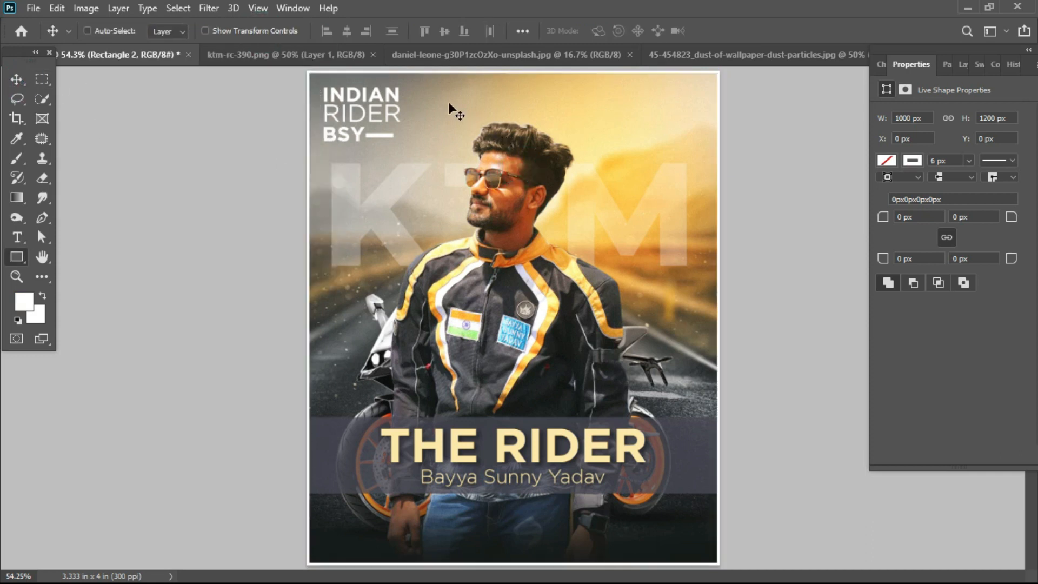
left_click(262, 31)
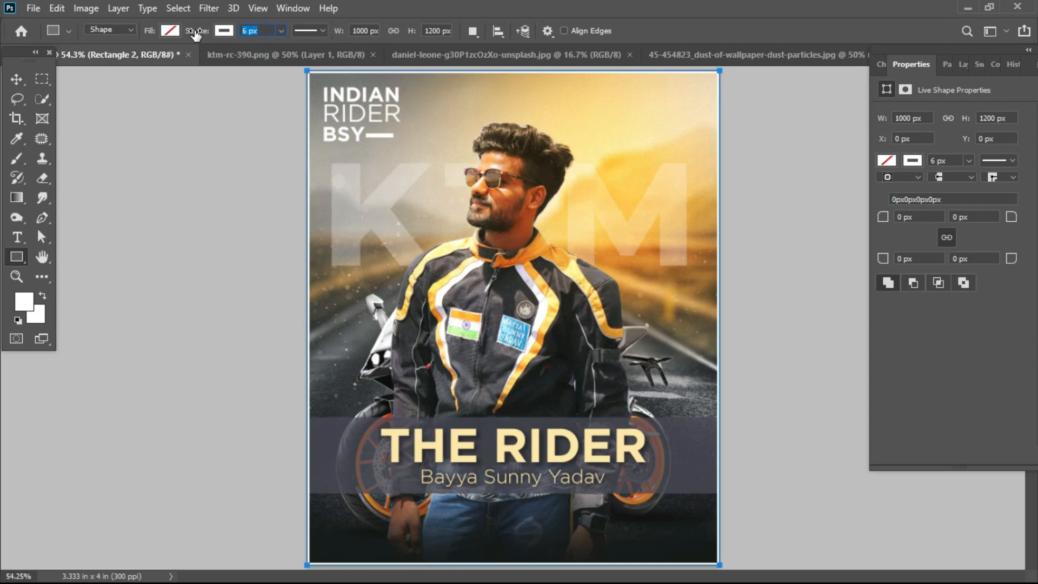
key("Return")
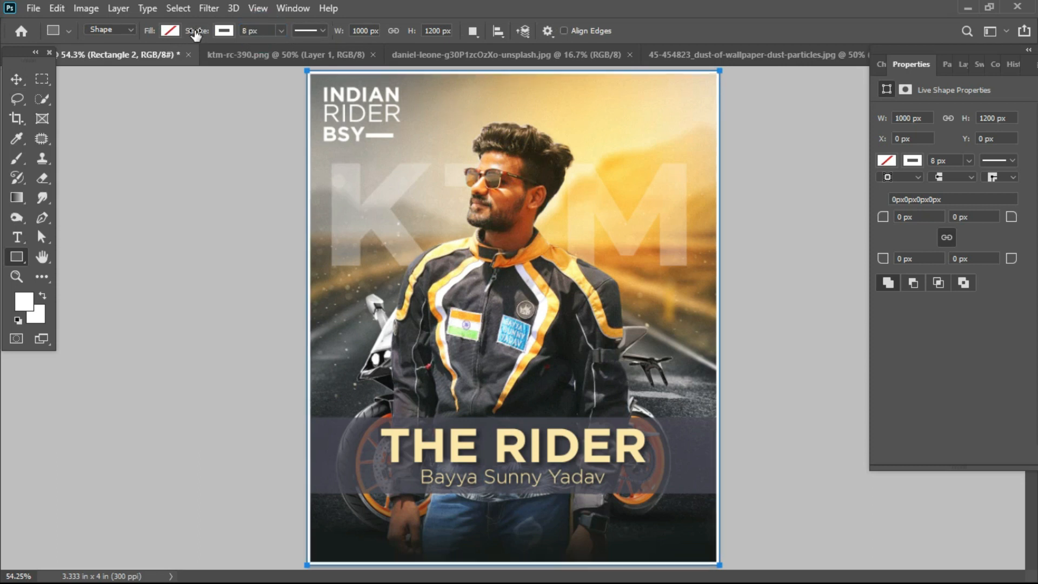
left_click(13, 83)
left_click(442, 215)
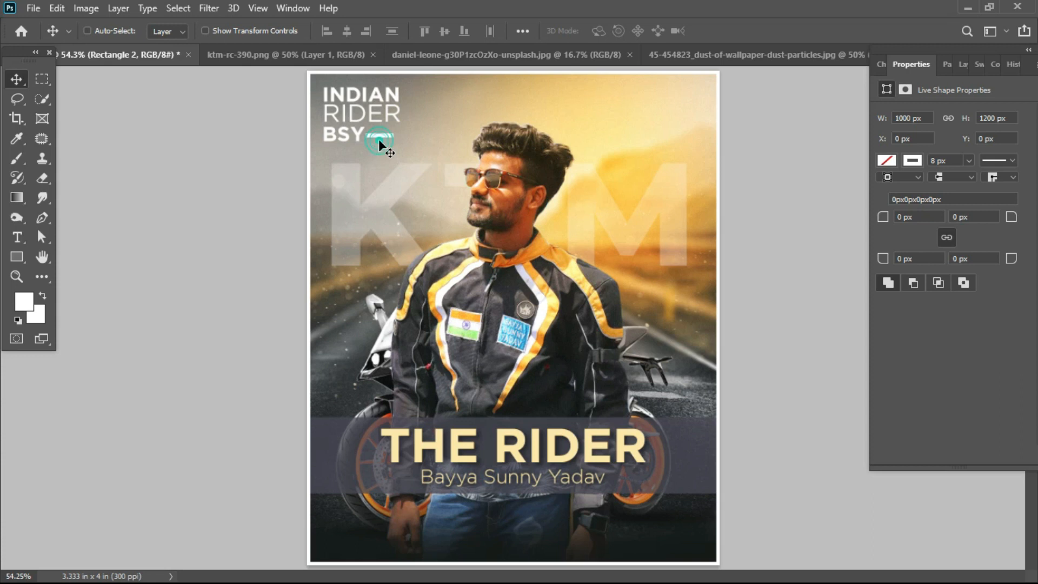
Recolour the BSY letters yellow (ffd972) sampled from the photo.
key("t")
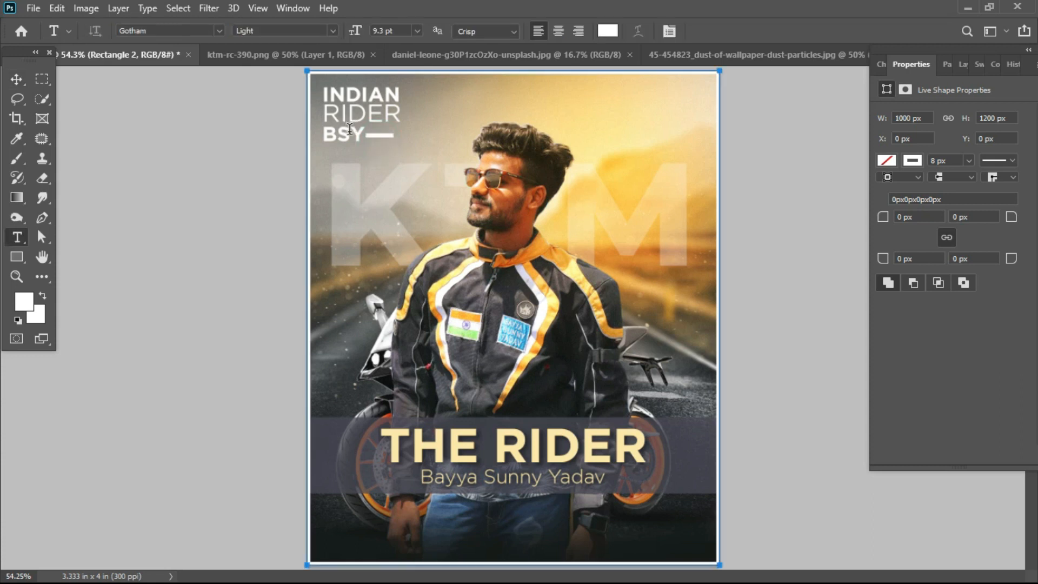
left_click_drag(350, 134, 336, 134)
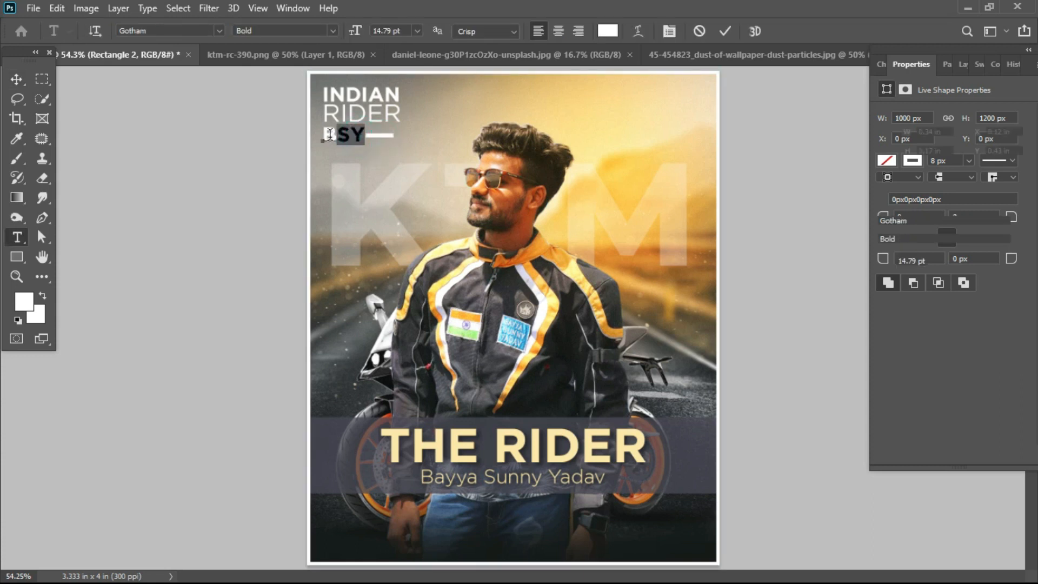
left_click(607, 31)
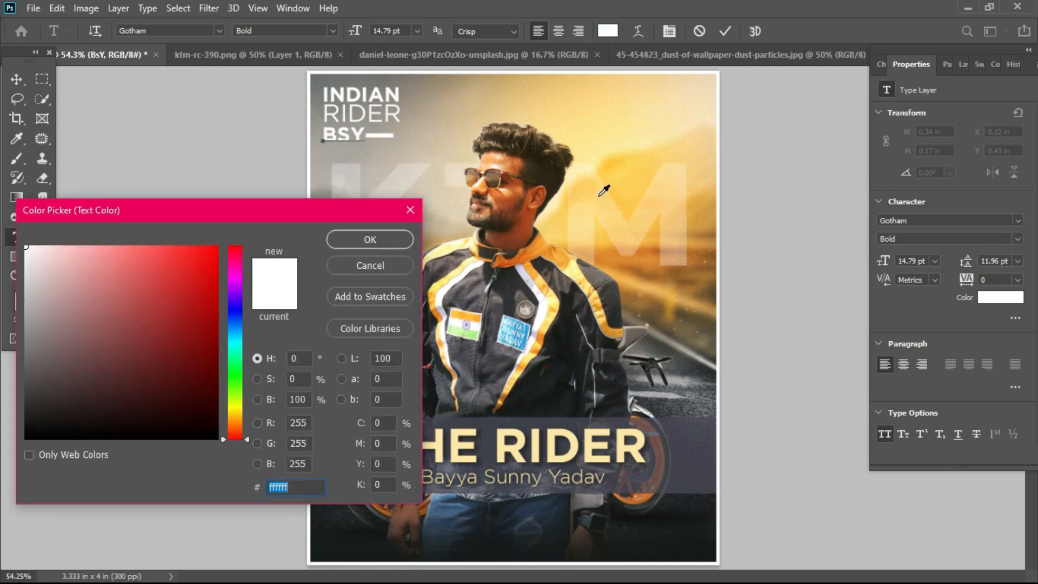
left_click(598, 195)
key("Return")
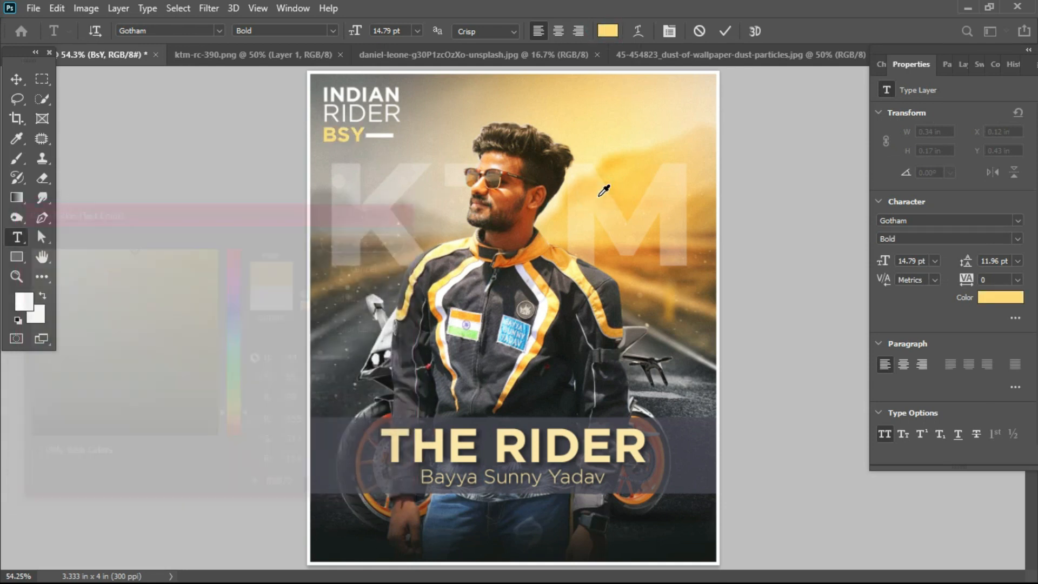
left_click(17, 79)
Select the Shape 1 line layer beside BSY.
right_click(365, 139)
left_click(389, 144)
right_click(374, 134)
left_click(381, 142)
right_click(375, 135)
left_click(399, 157)
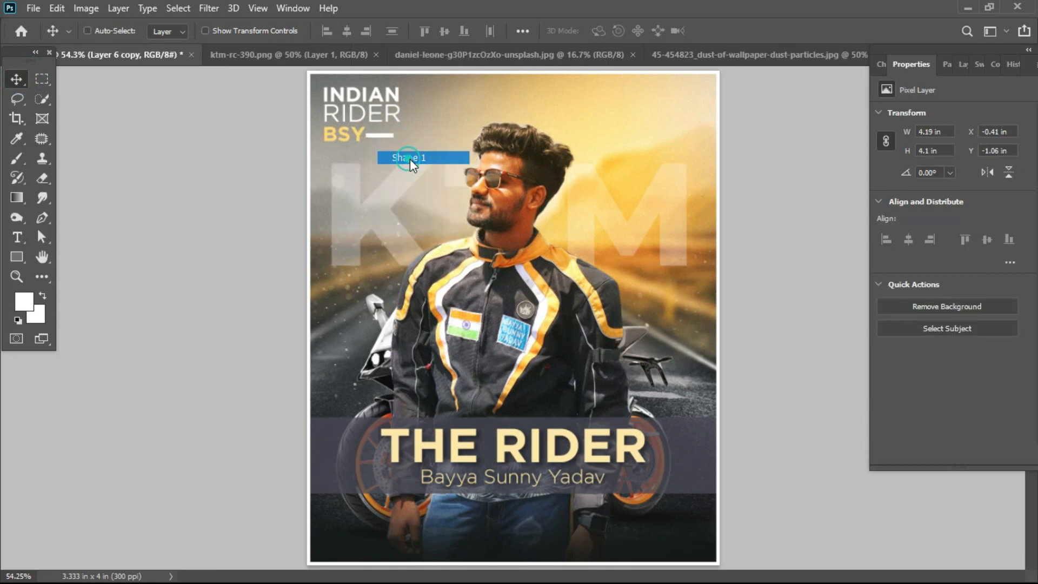
Set the Shape 1 line's stroke to the matching pale yellow.
key("u")
left_click(169, 31)
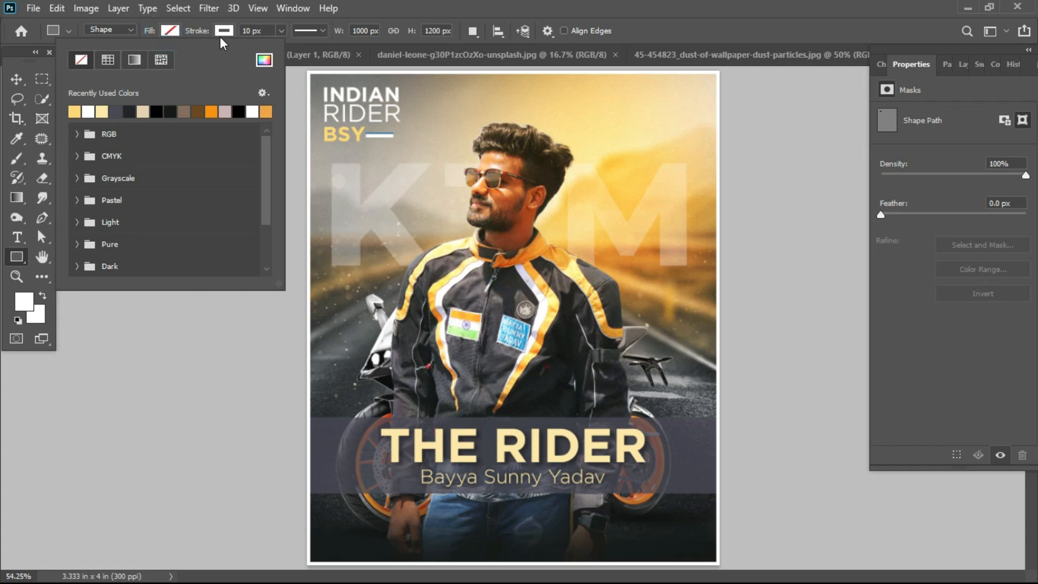
left_click(223, 31)
left_click(129, 112)
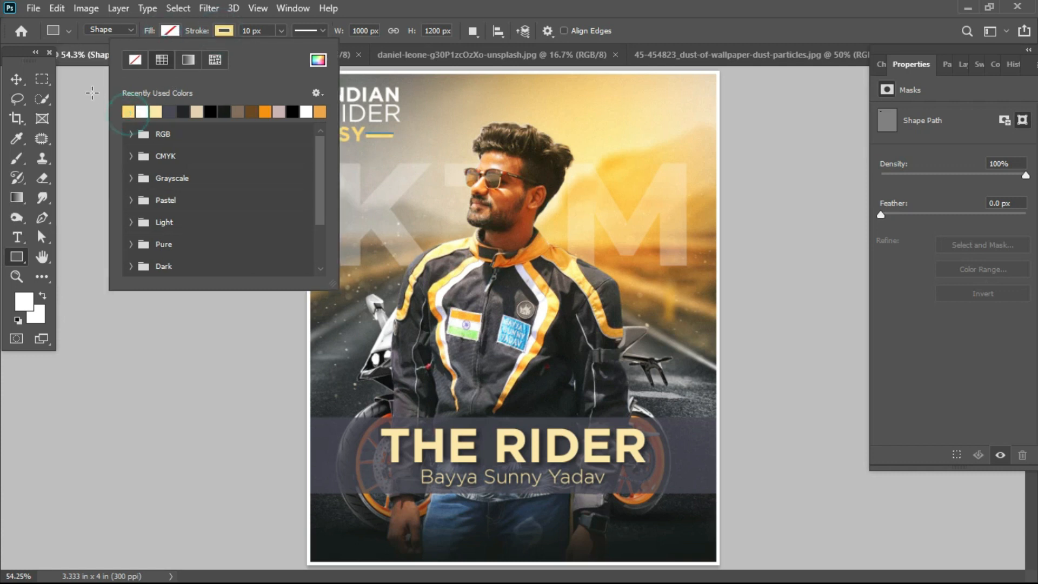
left_click(17, 80)
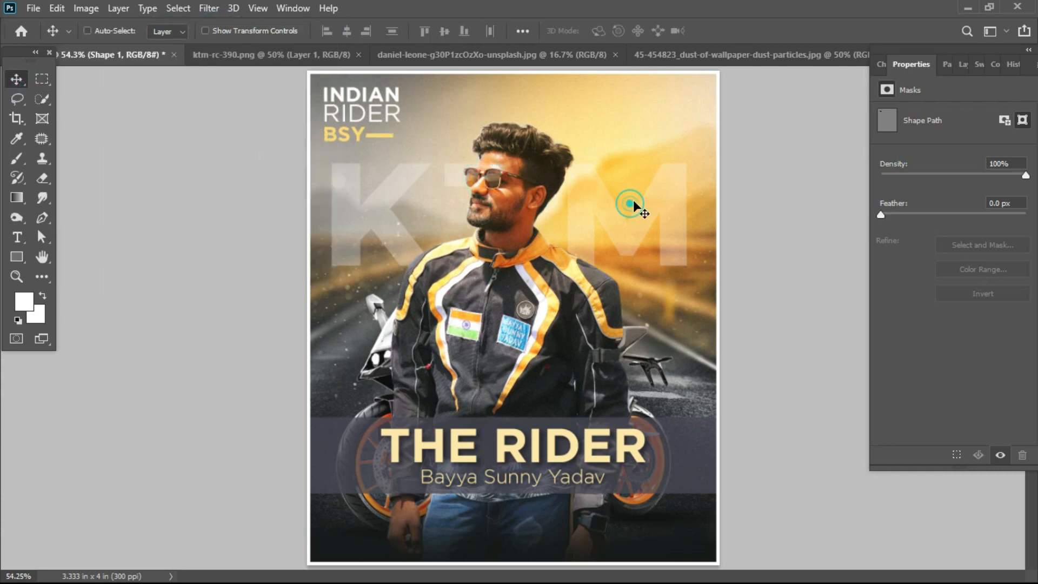
key("F7")
right_click(616, 184)
left_click(629, 194)
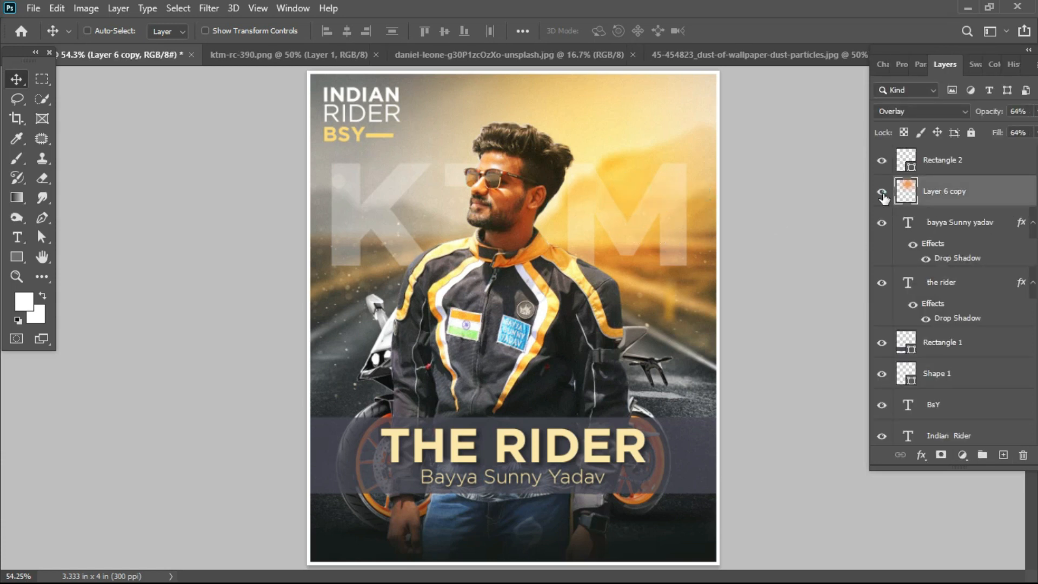
Raise the Layer 6 copy overlay opacity to 88%.
left_click_drag(642, 220, 637, 222)
left_click_drag(983, 114, 1001, 136)
left_click_drag(511, 236, 512, 233)
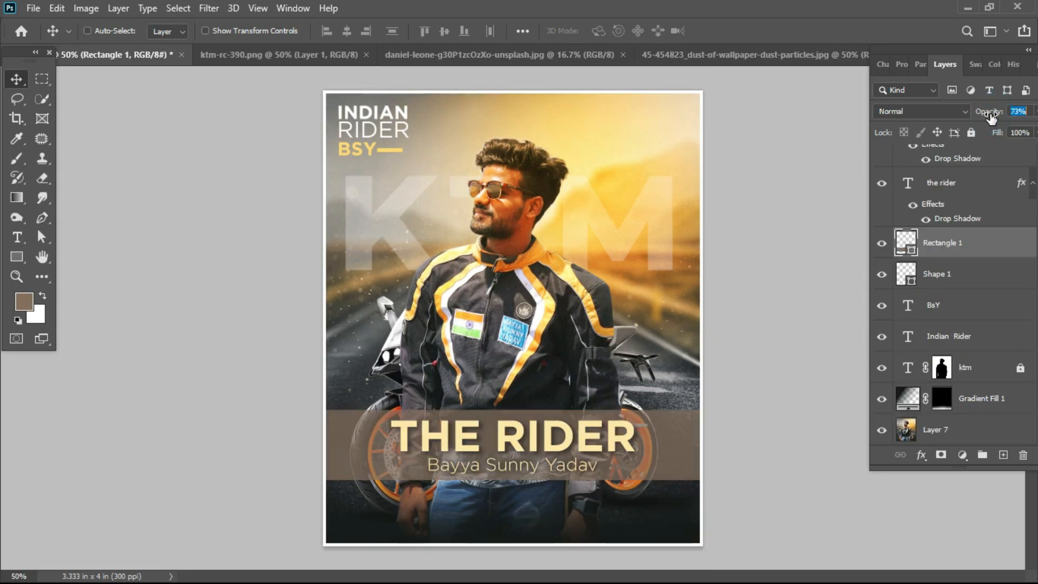
Fill the Rectangle 1 banner behind THE RIDER with brown at 49% opacity.
key("u")
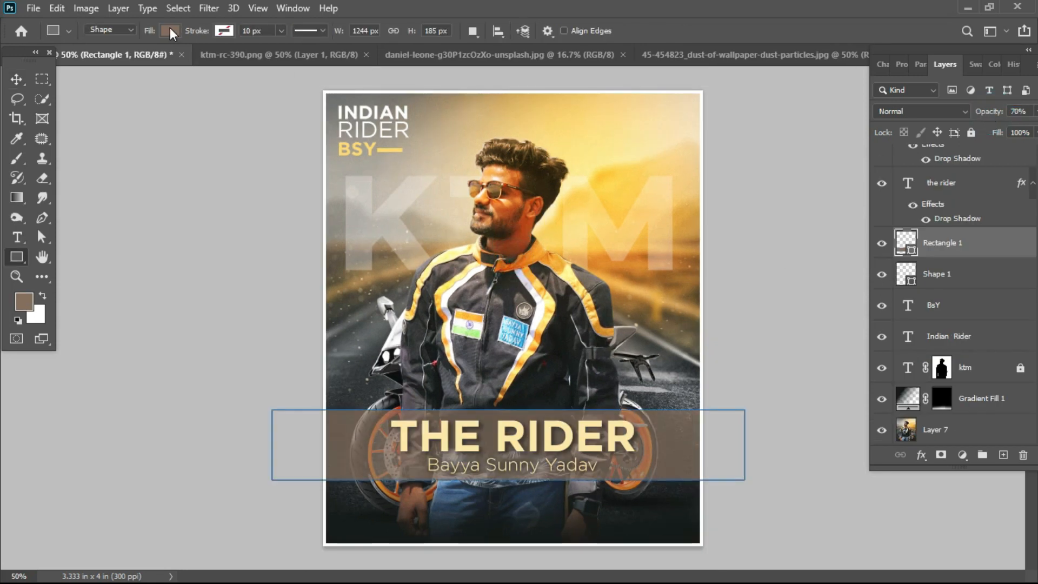
left_click(169, 31)
left_click(217, 110)
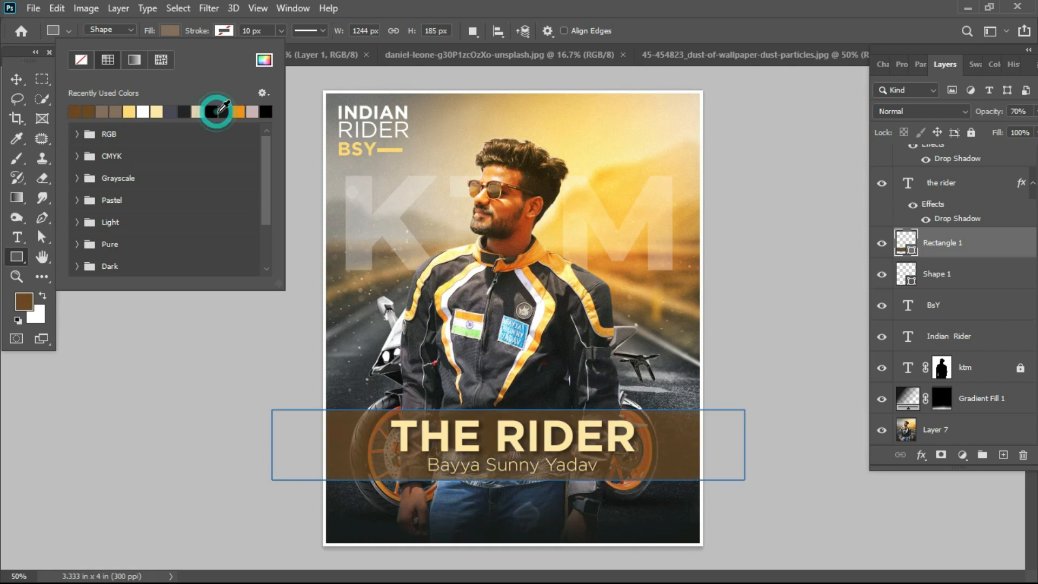
left_click(989, 111)
left_click_drag(990, 111, 973, 115)
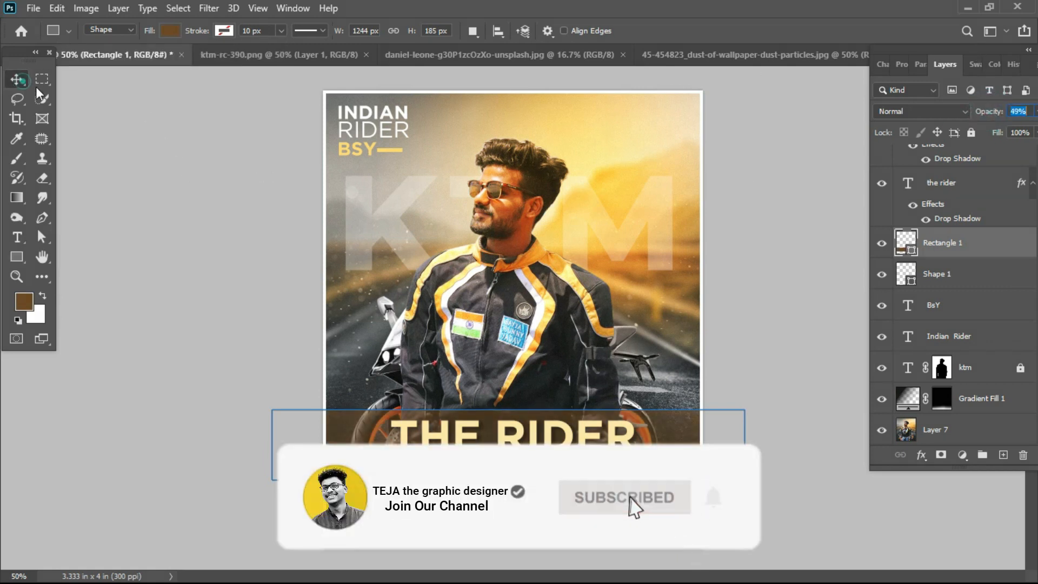
Hide the banner's path outline and preview the whole poster fitted on screen without side panels.
left_click(16, 79)
left_click(272, 238)
key("ctrl+plus")
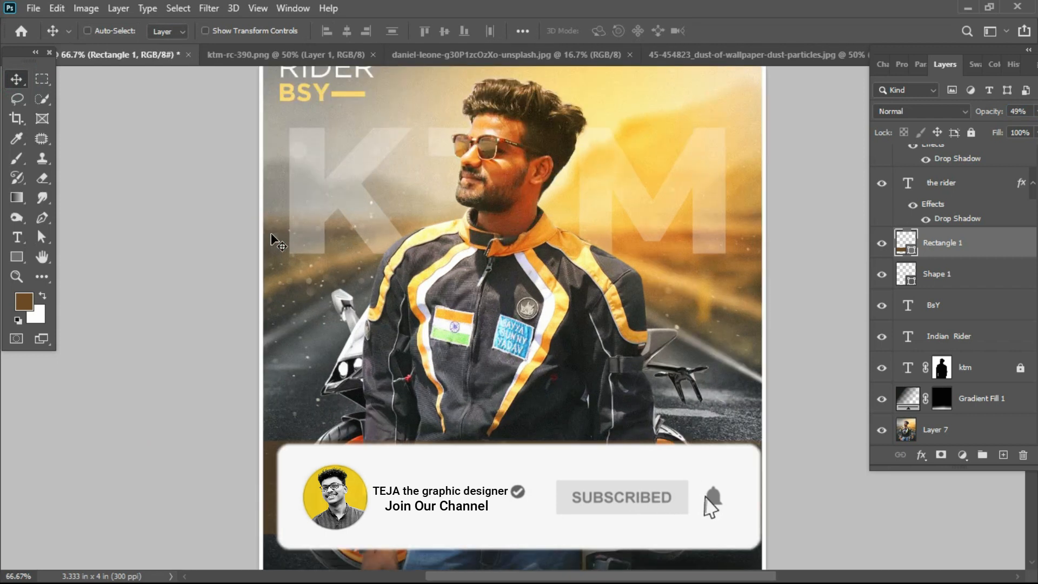
scroll(271, 238, "up", 2)
key("ctrl+0")
key("Tab")
key("ctrl+0")
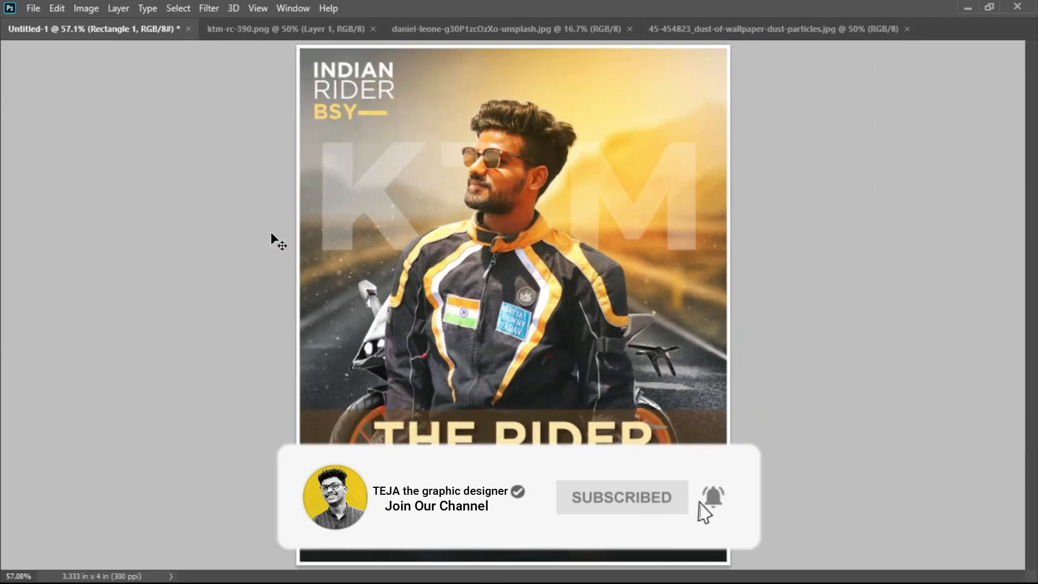